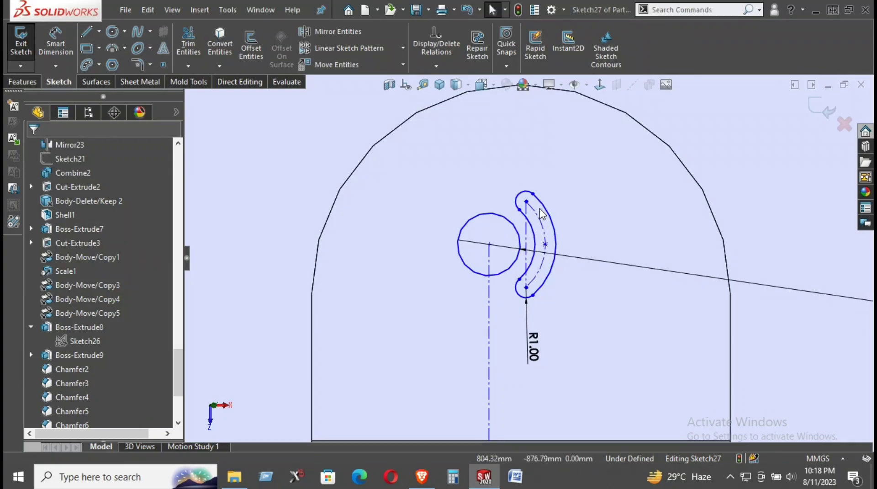
Drag the small arc slot right until its lower end snaps onto the R1.00 vertical line
drag(527, 288, 535, 279)
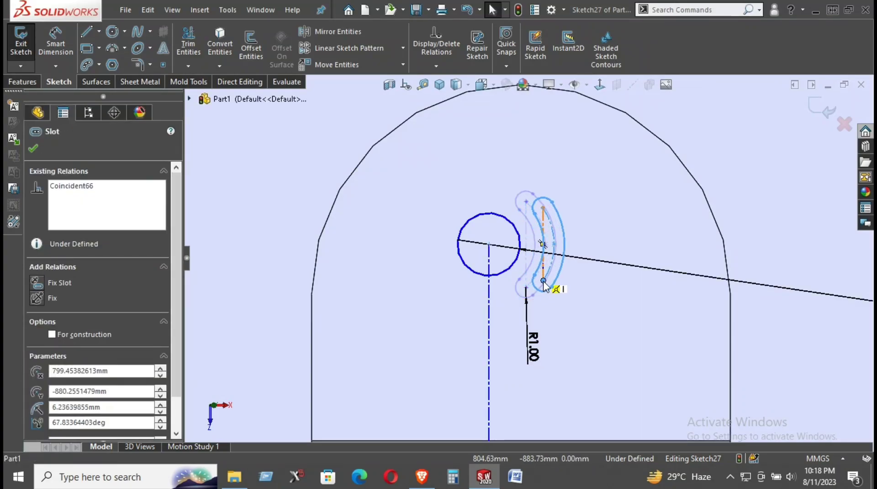
drag(536, 279, 546, 282)
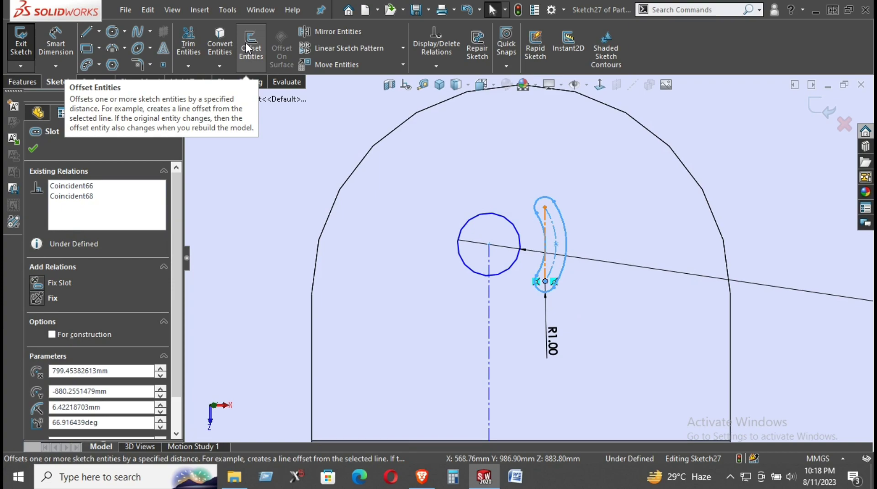
click(93, 61)
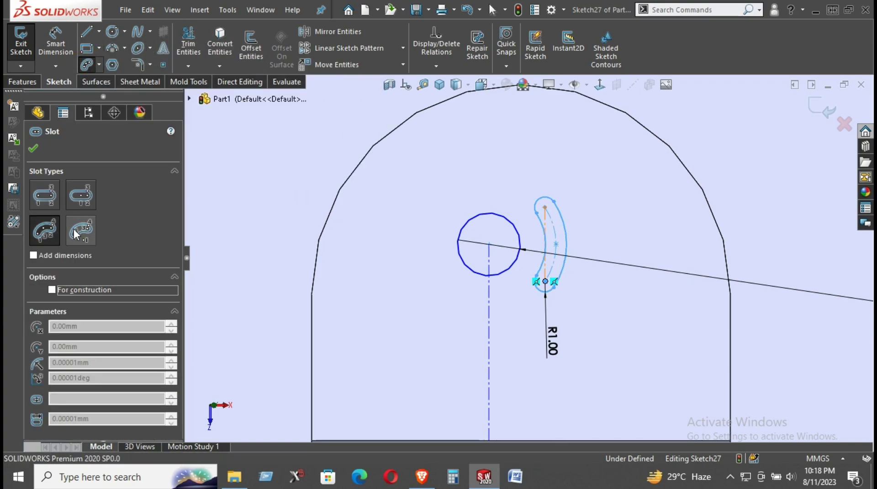
Draw two larger centerpoint arc slots around the circle's centre, outside the first slot
click(80, 232)
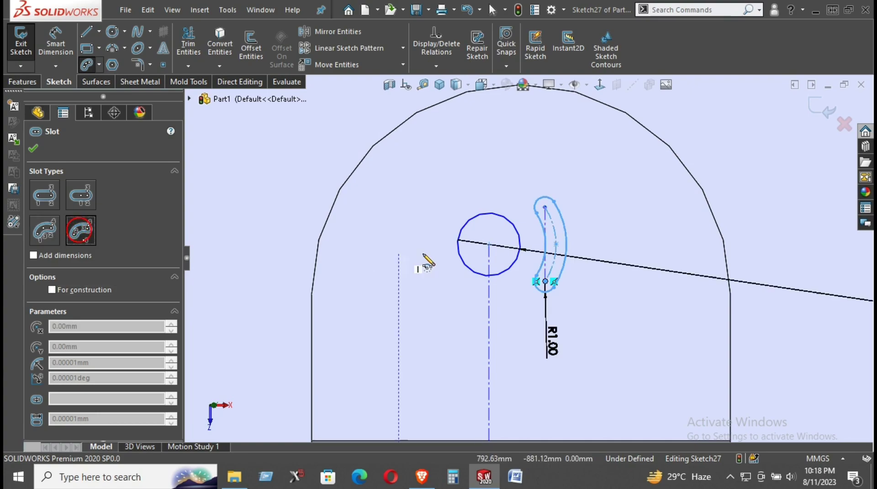
click(489, 244)
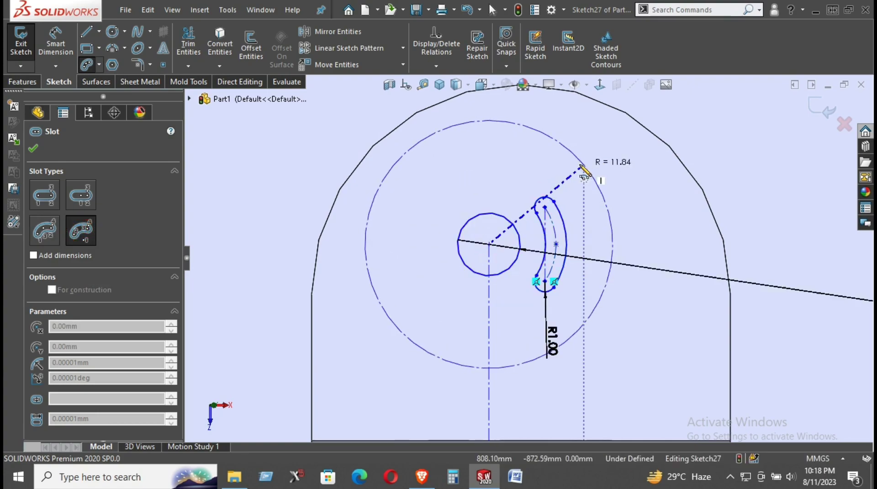
click(544, 150)
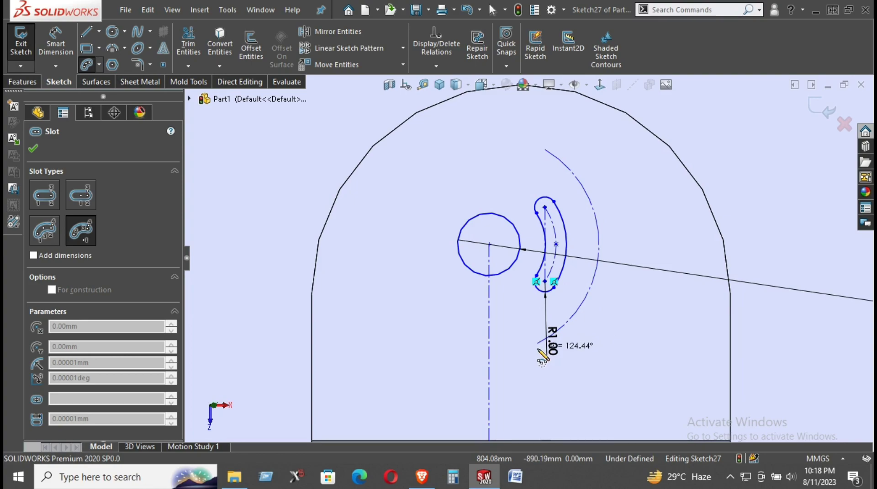
click(548, 350)
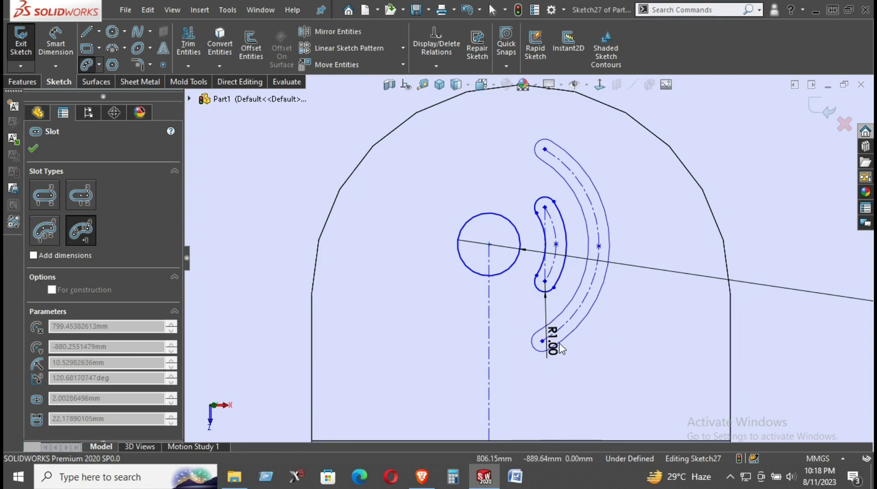
click(561, 349)
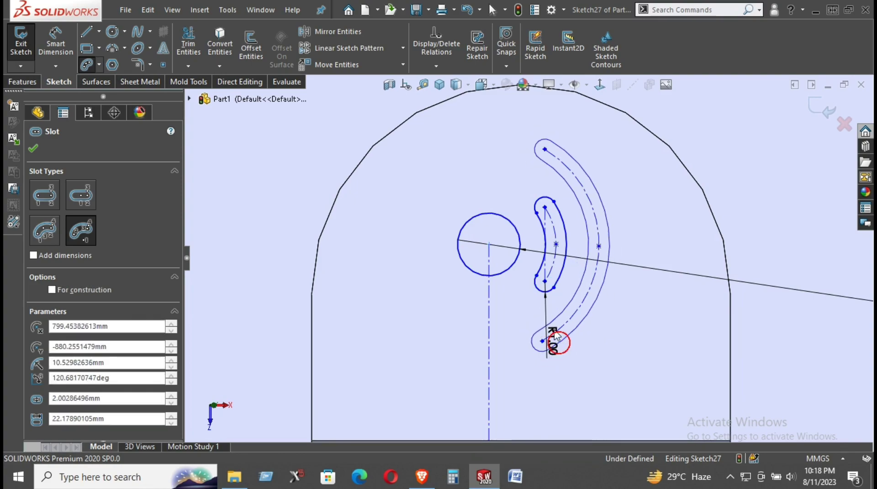
click(489, 246)
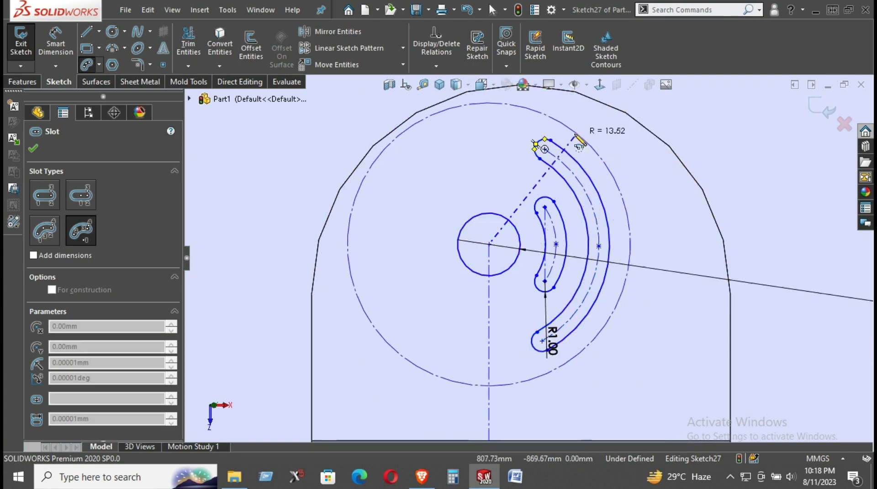
click(544, 103)
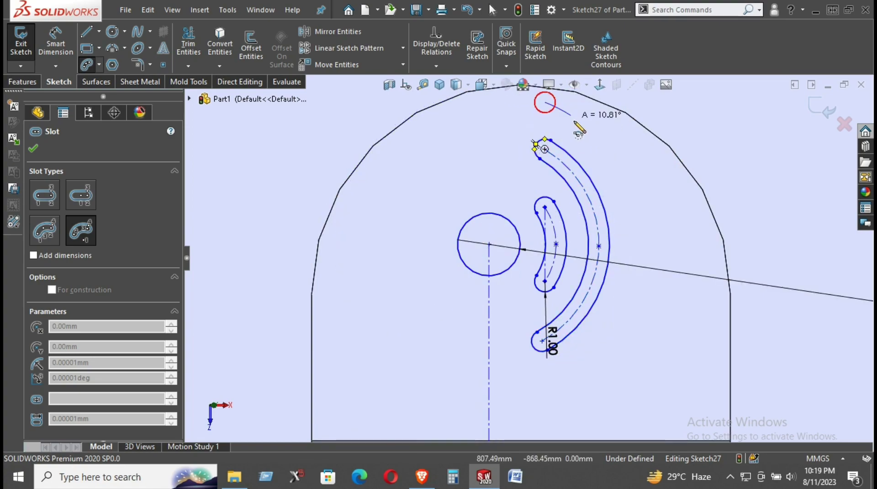
click(547, 386)
click(542, 378)
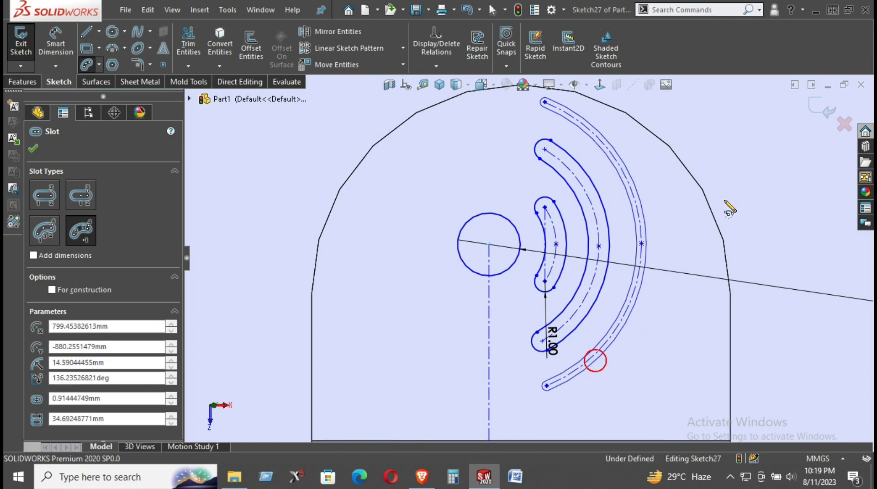
right_click(706, 123)
click(725, 129)
Draw centerlines from the circle centre to the outer slot's top and bottom endpoints
scroll(681, 218, up, 2)
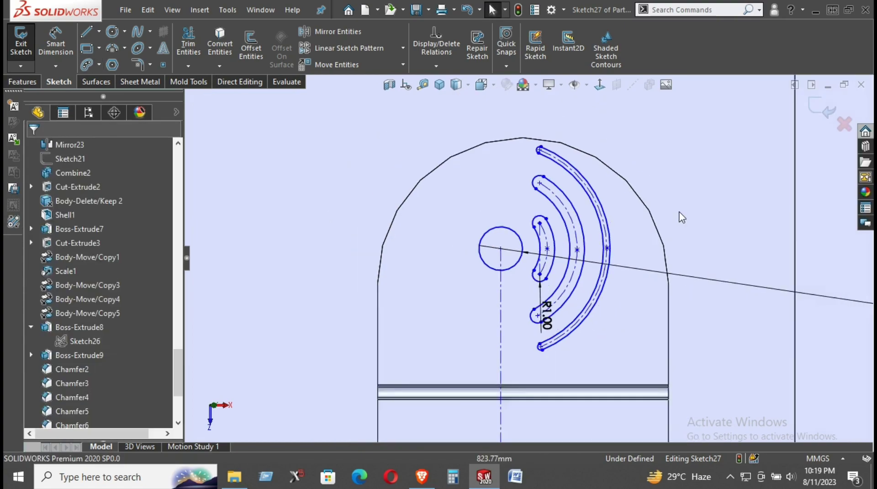
scroll(671, 228, up, 1)
scroll(613, 259, up, 1)
scroll(512, 230, down, 3)
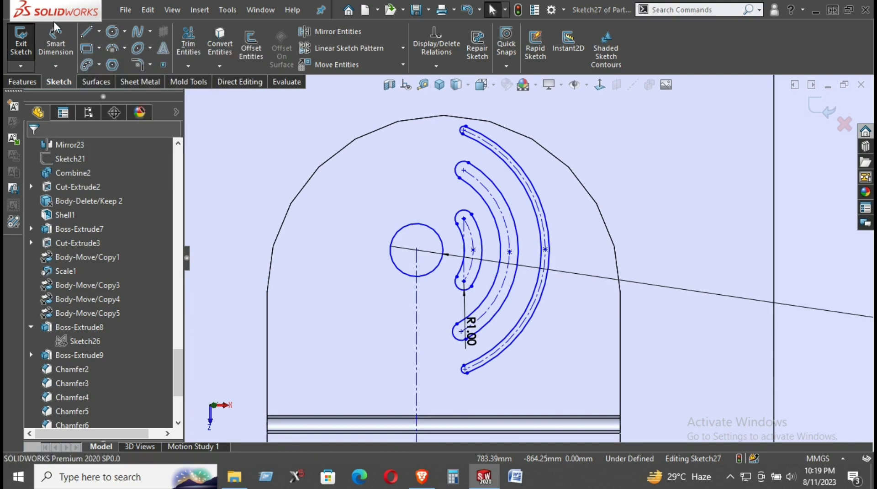
click(99, 31)
click(99, 69)
click(416, 250)
click(464, 130)
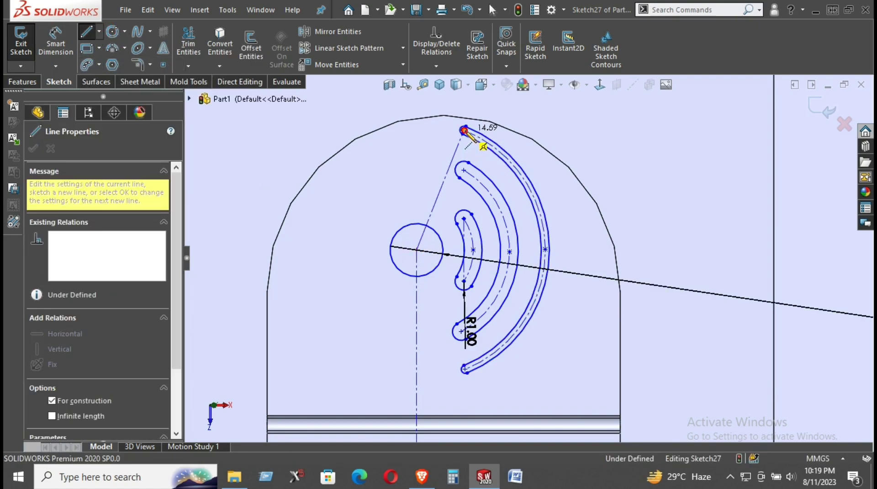
click(416, 249)
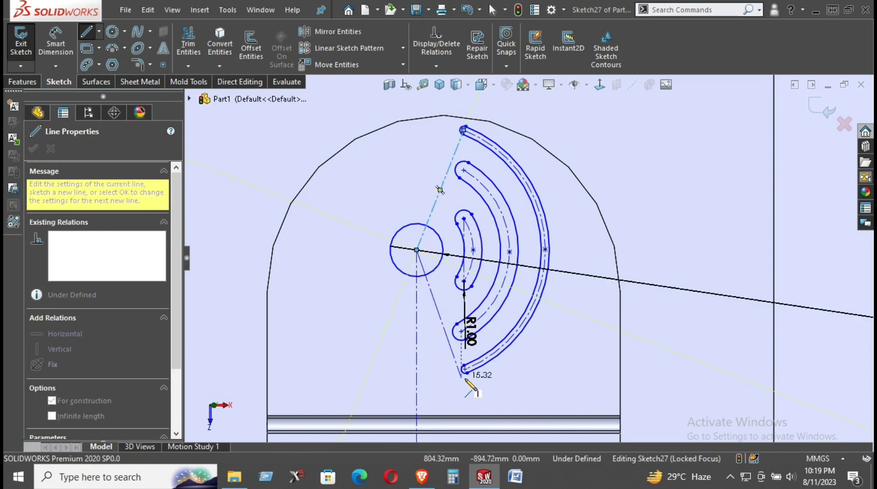
click(464, 369)
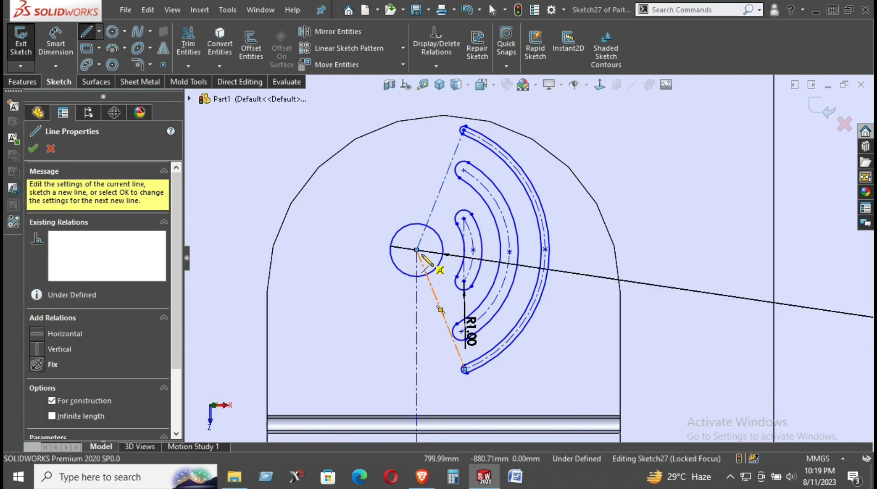
right_click(446, 268)
click(470, 276)
scroll(461, 361, down, 3)
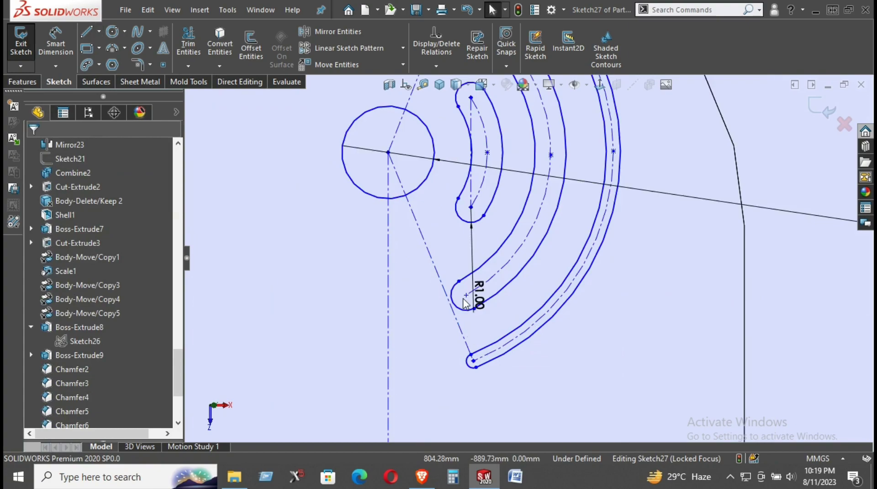
Make the middle and inner slots' lower endpoints coincident with the lower centerline
click(455, 307)
click(456, 322)
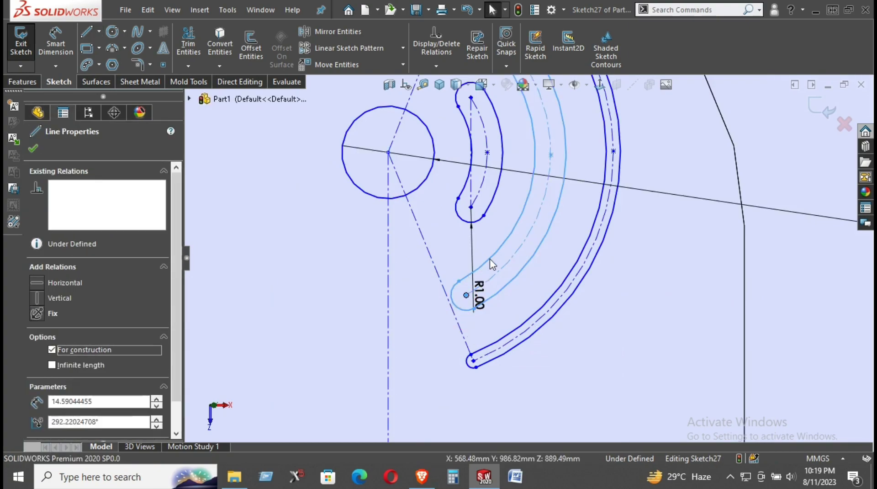
ctrl+click(466, 295)
click(511, 259)
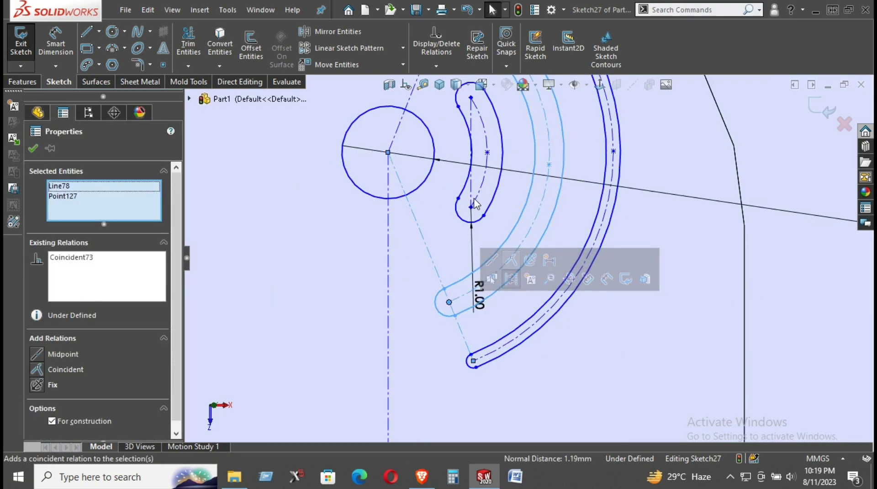
click(471, 206)
click(422, 240)
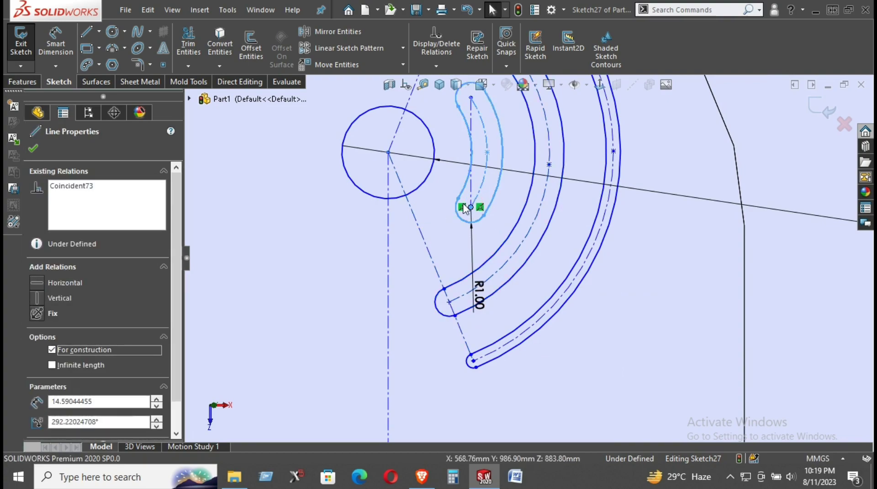
ctrl+click(471, 206)
click(478, 185)
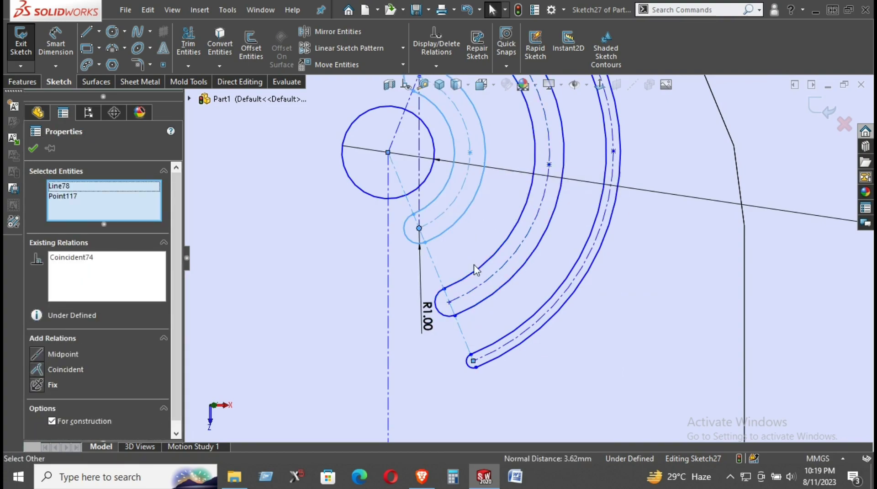
Make the middle slot's top endpoint coincident with the upper centerline
scroll(485, 222, up, 2)
ctrl+middle_drag(490, 98, 496, 169)
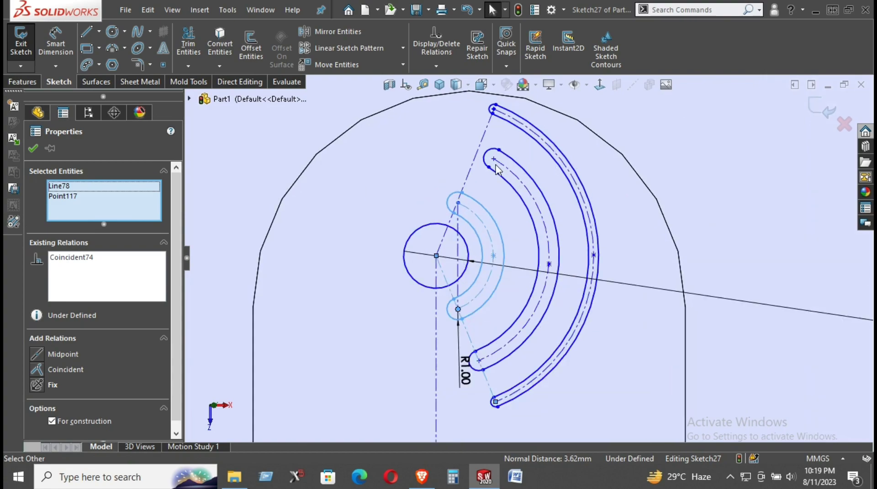
click(476, 157)
ctrl+click(476, 142)
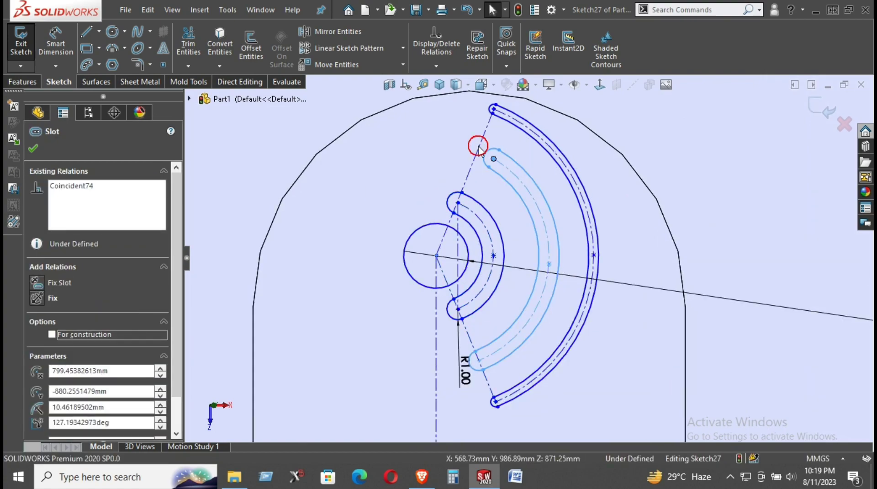
click(515, 108)
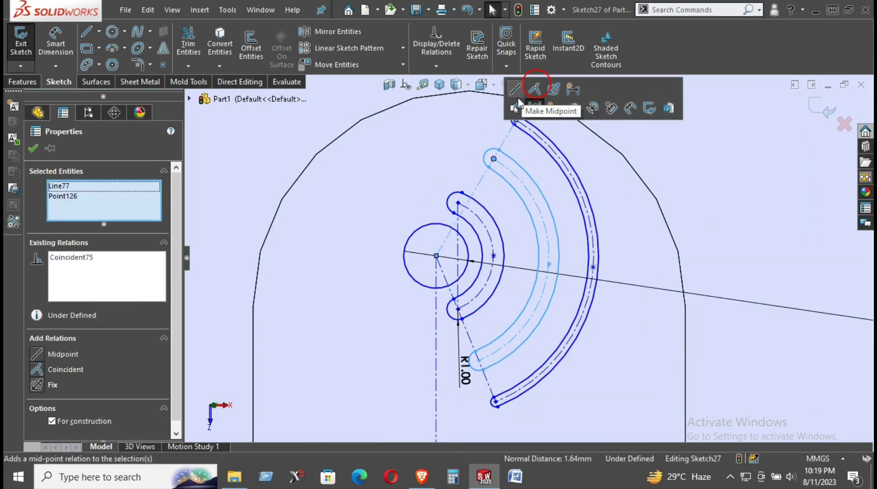
scroll(593, 221, up, 2)
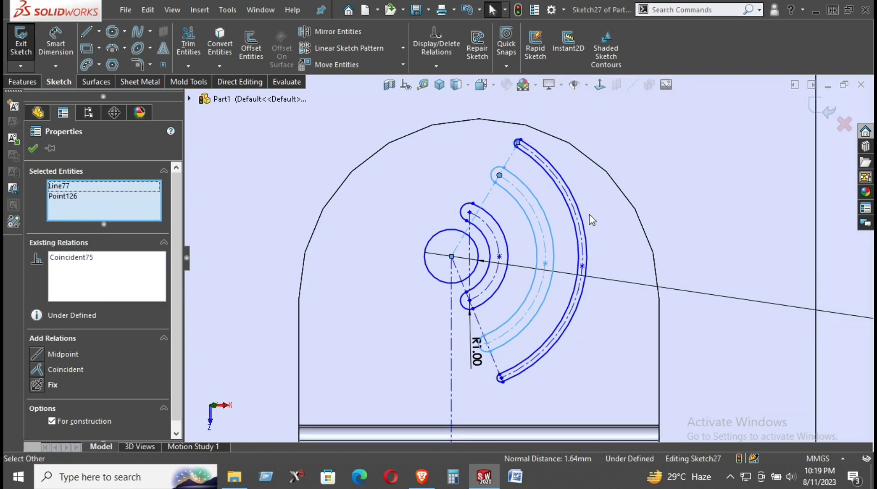
click(681, 248)
right_click(681, 246)
click(97, 32)
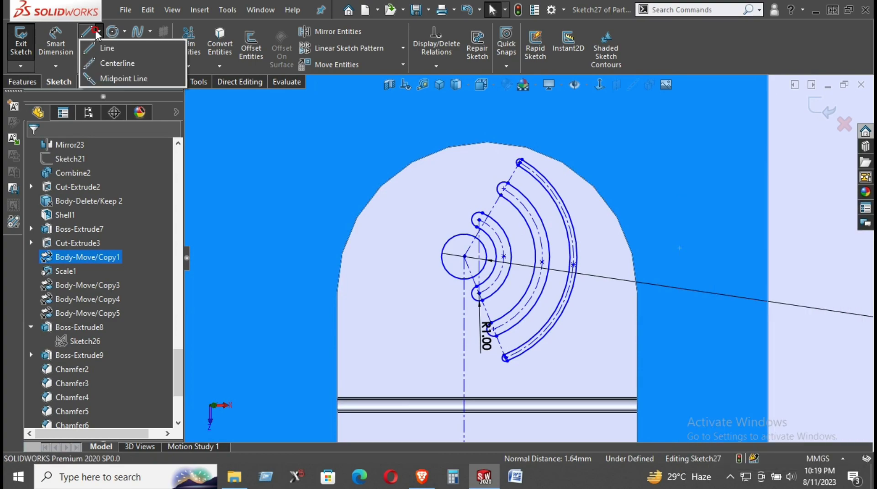
click(110, 63)
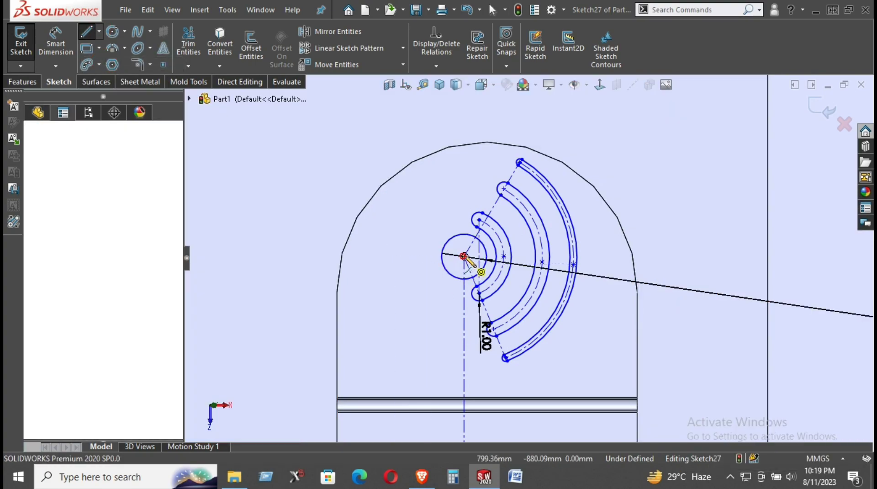
click(464, 255)
click(598, 256)
right_click(599, 232)
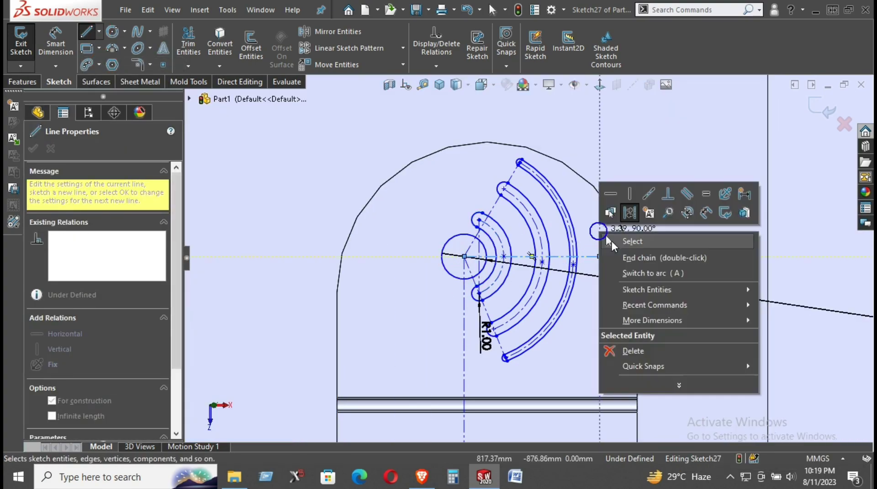
click(632, 241)
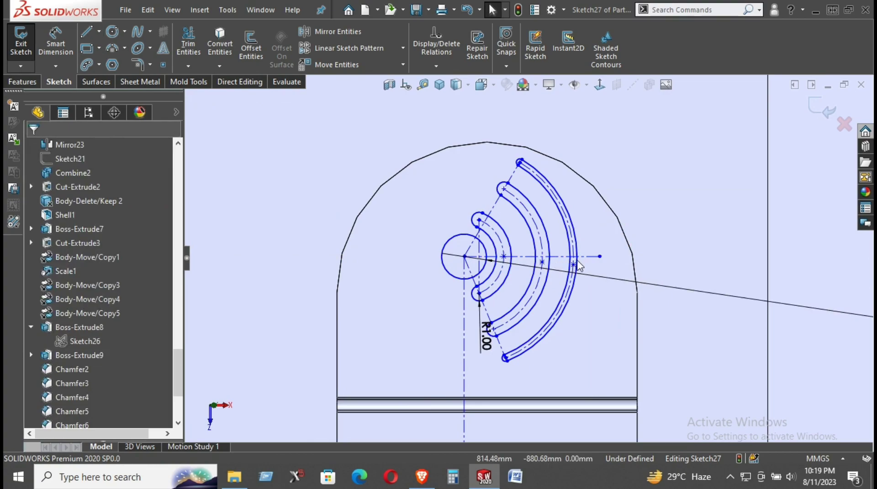
click(562, 257)
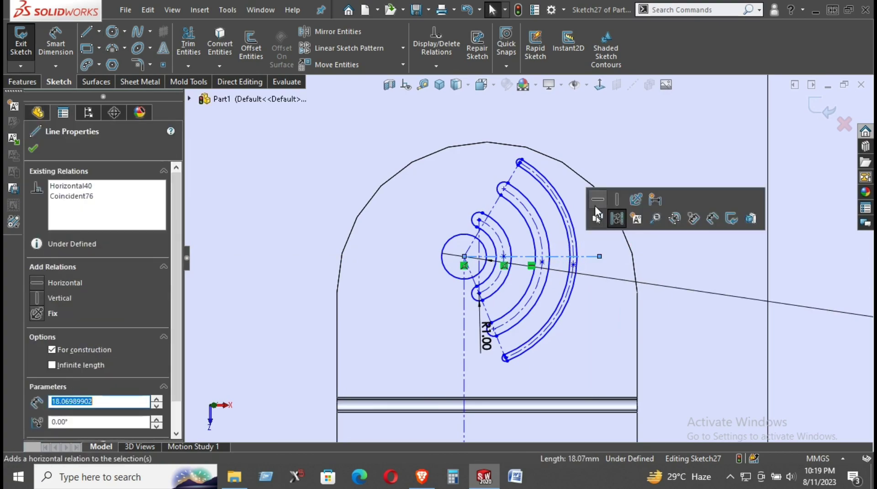
click(593, 239)
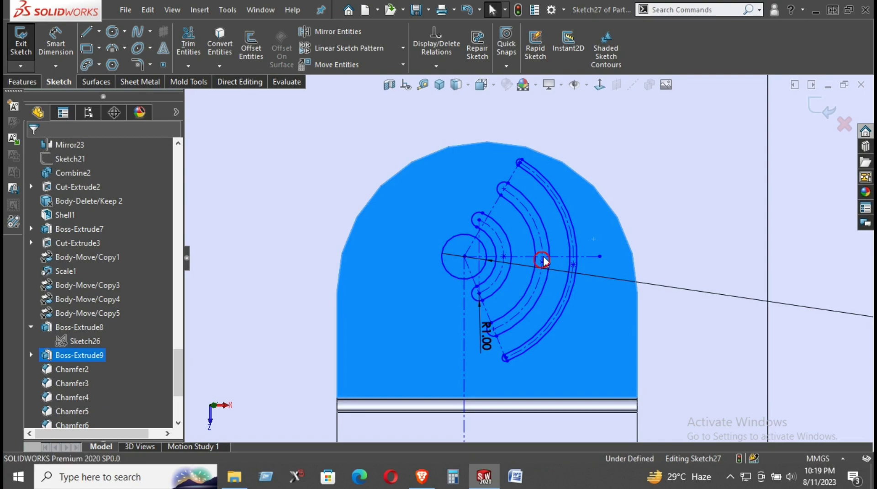
Make the middle slot's centre coincident with the horizontal centerline, then drag the outer slot's centre onto it
click(542, 260)
click(553, 257)
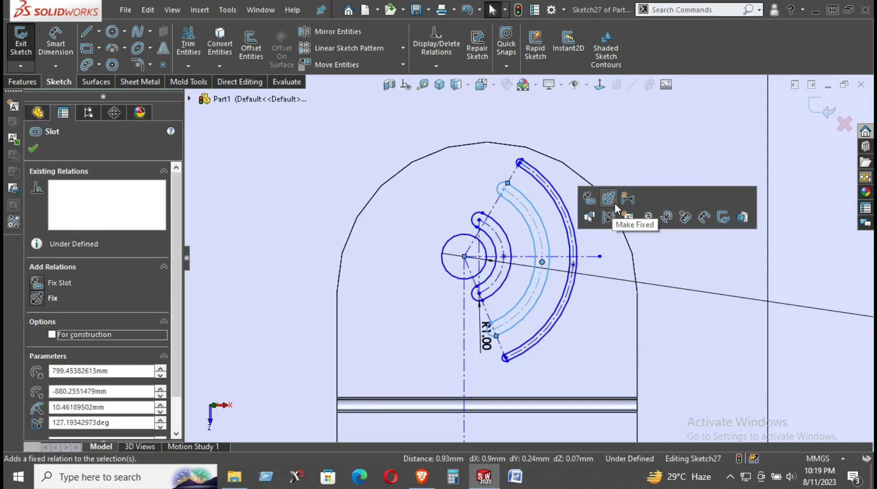
click(649, 254)
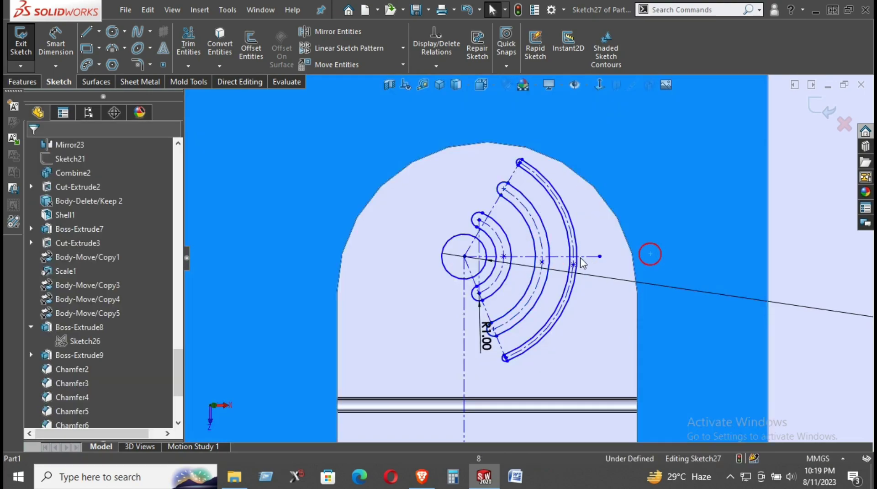
click(542, 262)
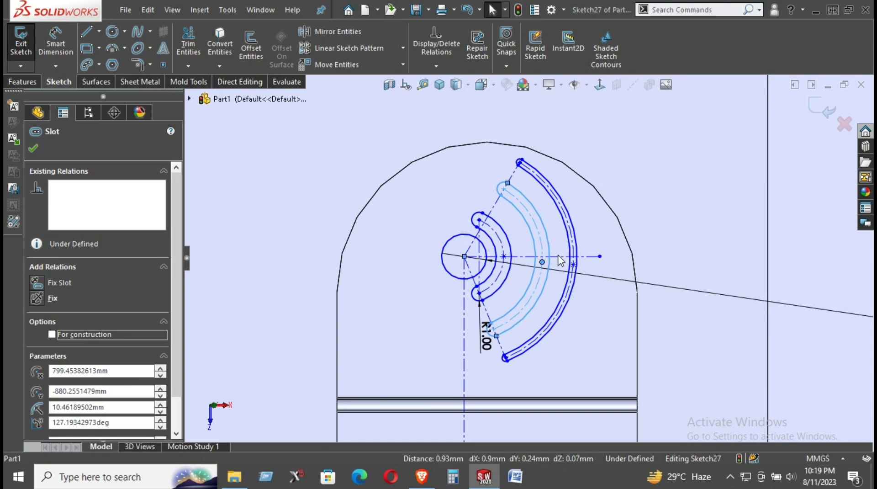
ctrl+click(559, 262)
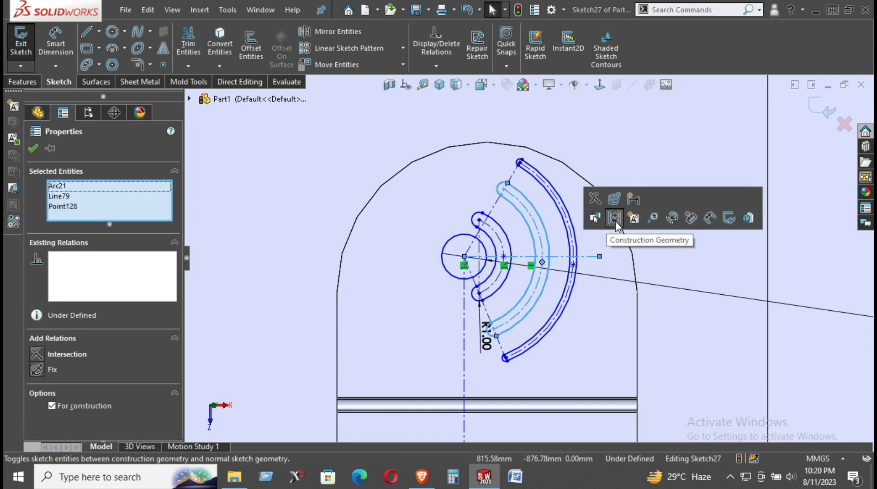
click(787, 240)
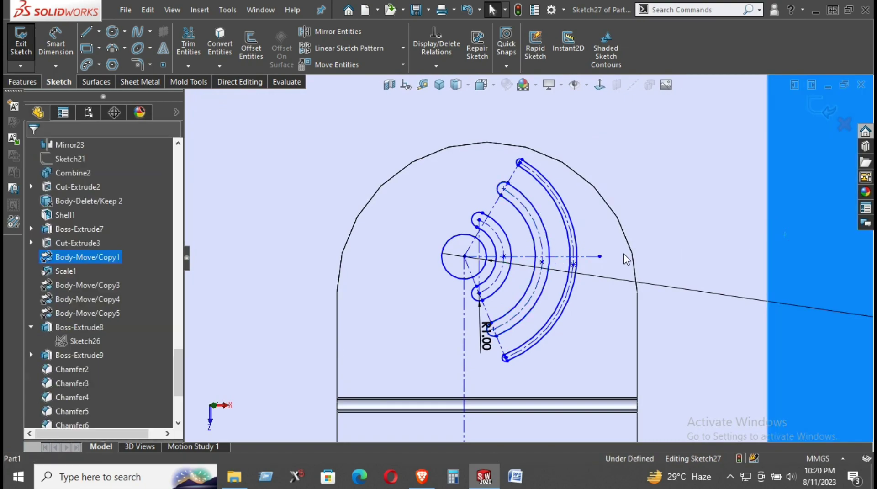
click(589, 258)
scroll(567, 259, down, 4)
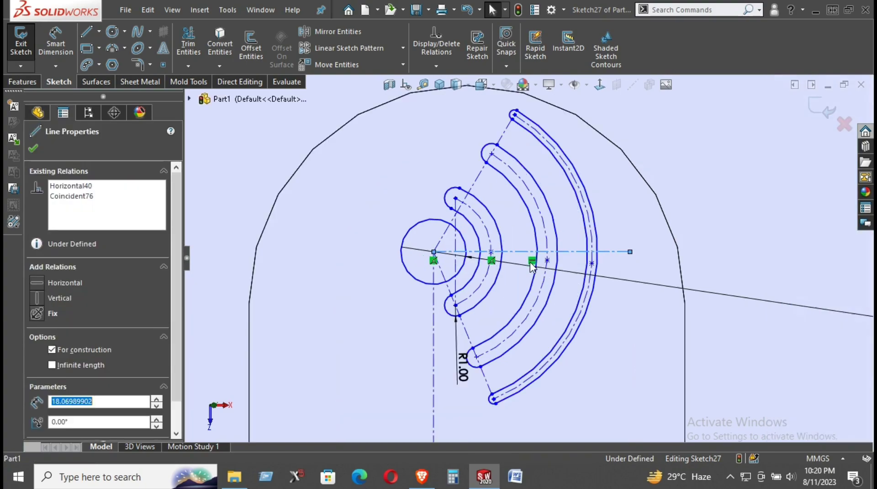
ctrl+click(553, 258)
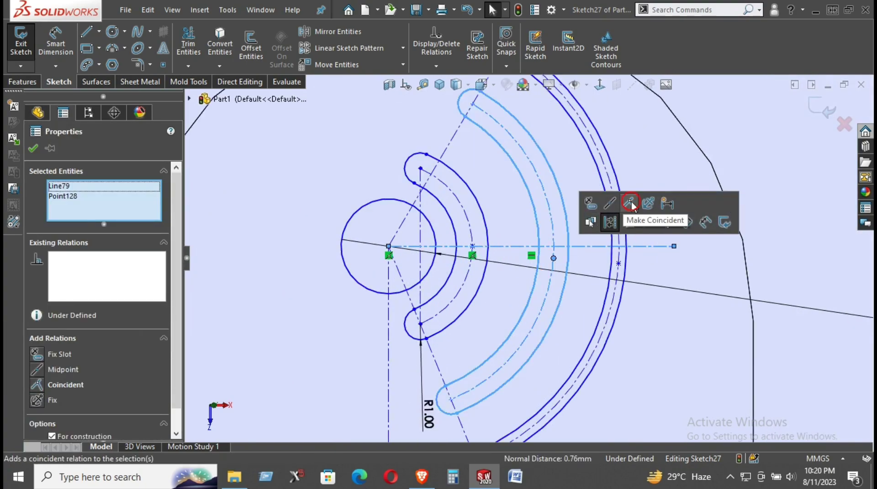
click(632, 204)
mouse_move(618, 246)
mouse_down()
mouse_move(638, 251)
mouse_move(630, 250)
mouse_up()
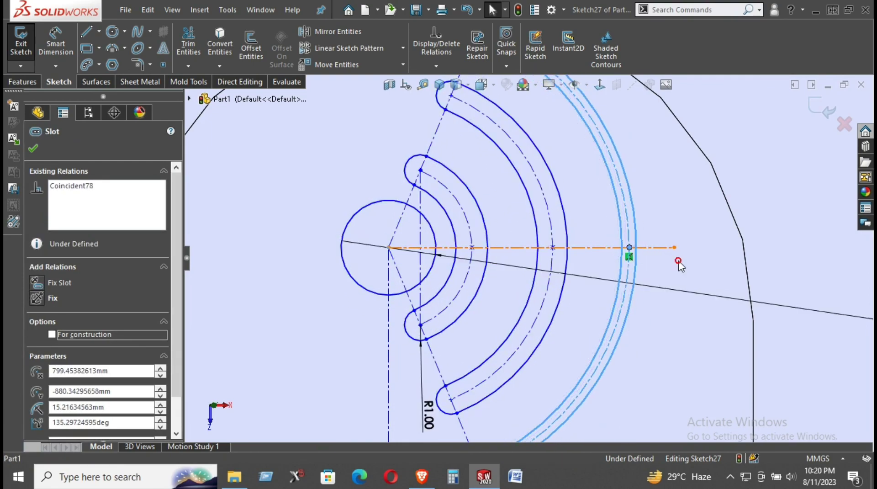
Apply an Equal relation to the inner, middle and outer slots' end arcs
scroll(672, 265, up, 2)
scroll(655, 274, up, 2)
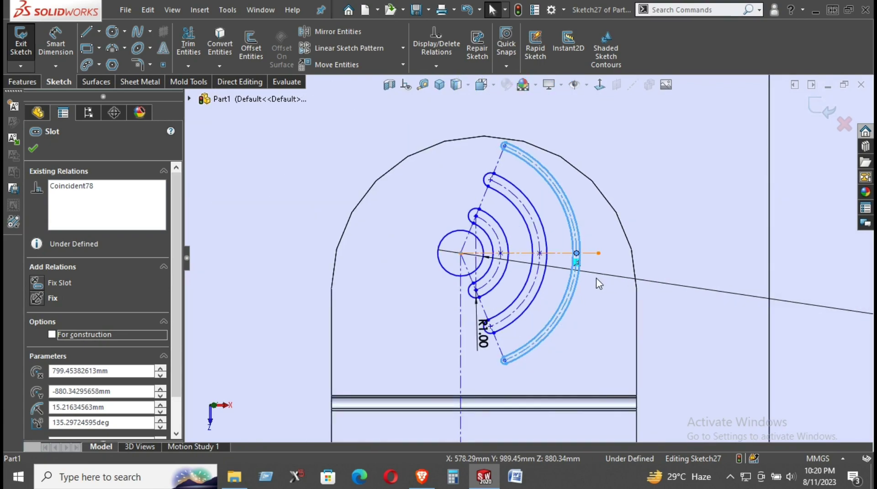
scroll(552, 289, down, 2)
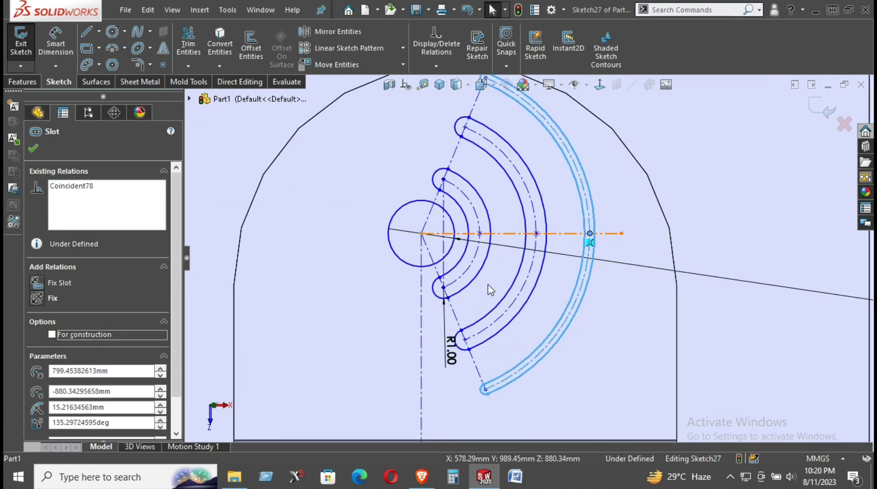
click(444, 296)
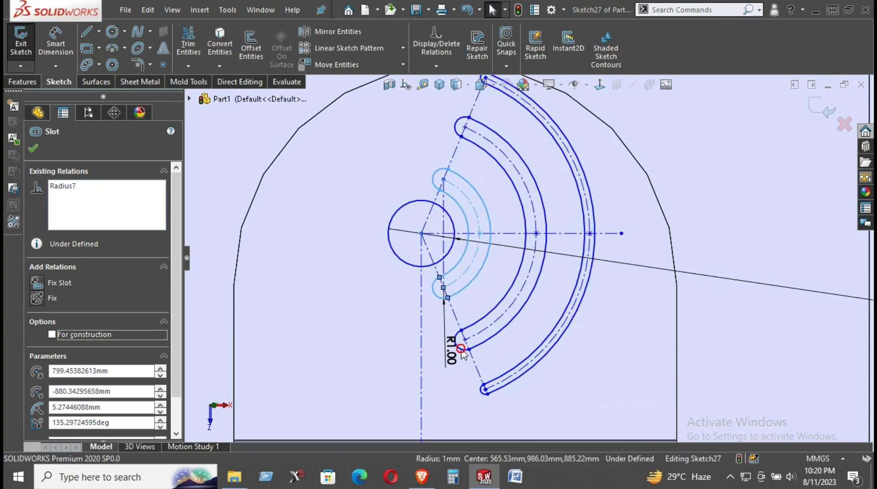
click(450, 351)
ctrl+click(569, 322)
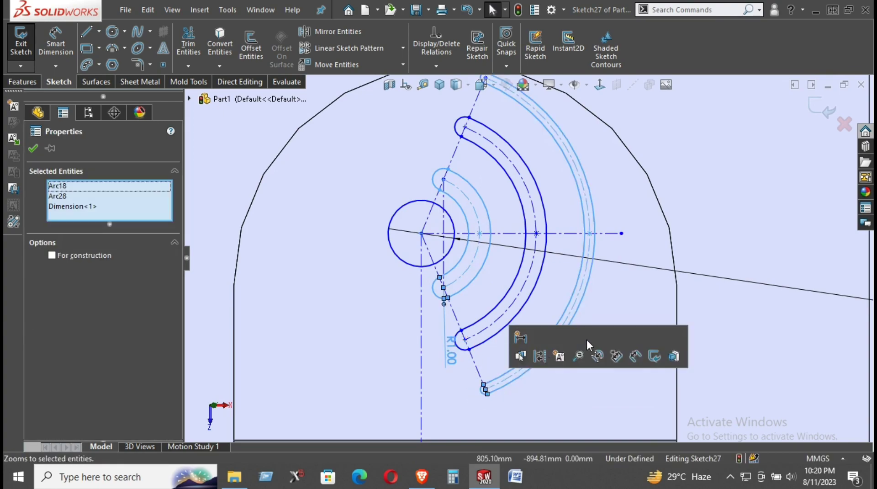
ctrl+click(503, 386)
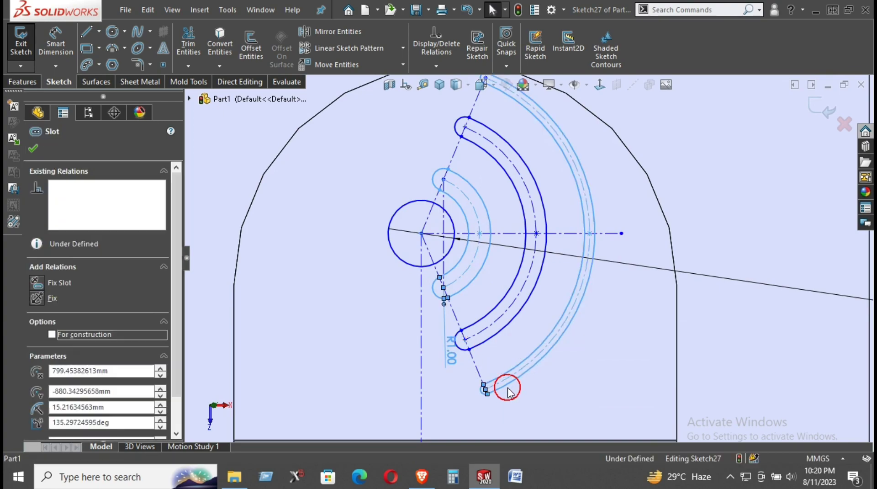
ctrl+click(504, 387)
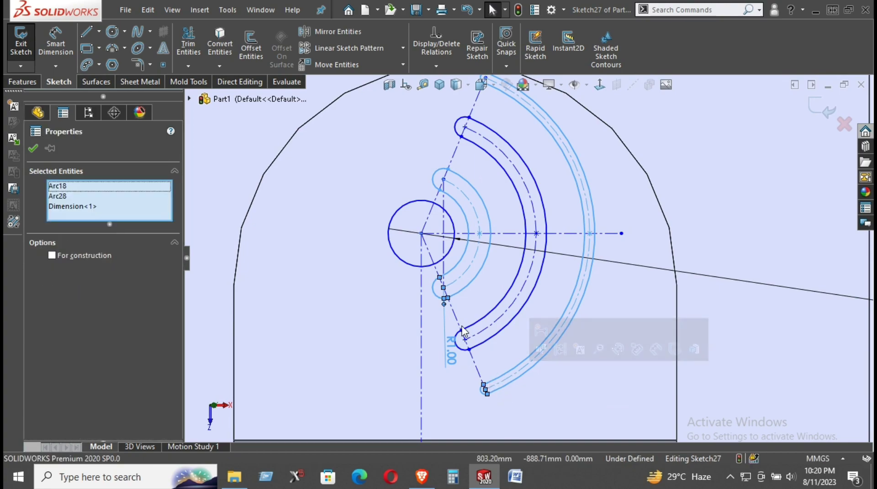
click(502, 358)
scroll(470, 283, down, 3)
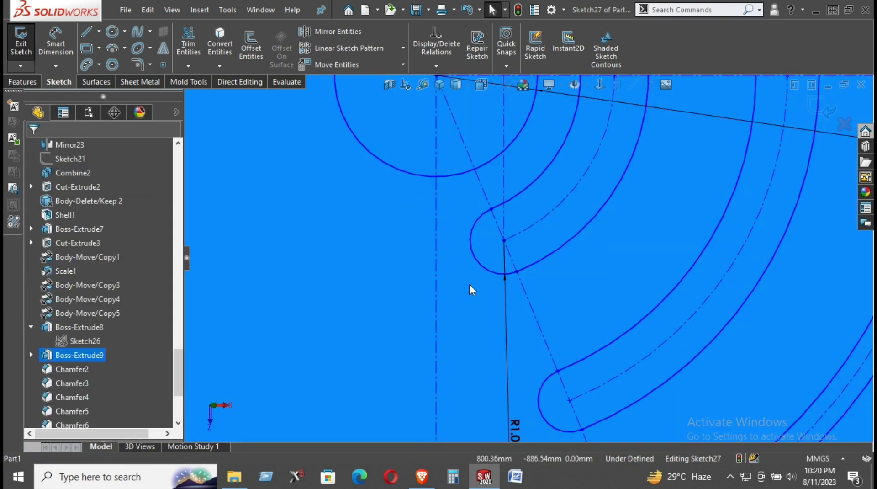
scroll(494, 265, down, 2)
click(498, 258)
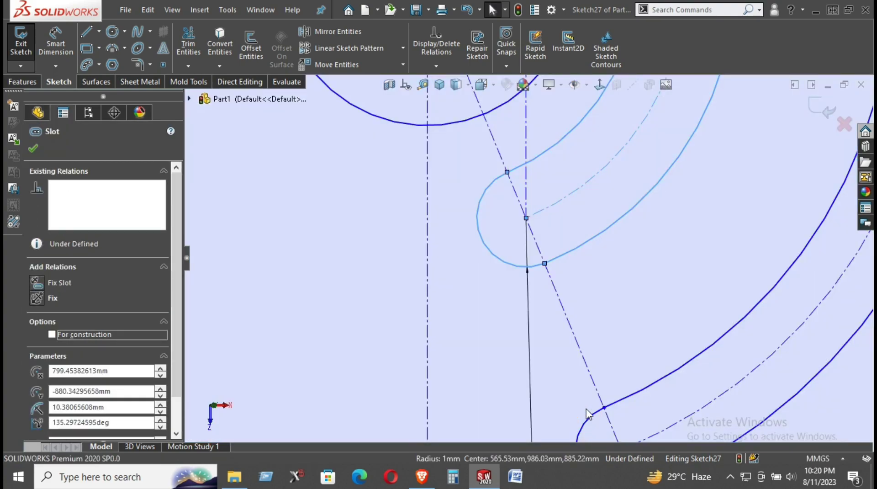
ctrl+click(612, 403)
scroll(571, 360, up, 2)
scroll(635, 416, up, 2)
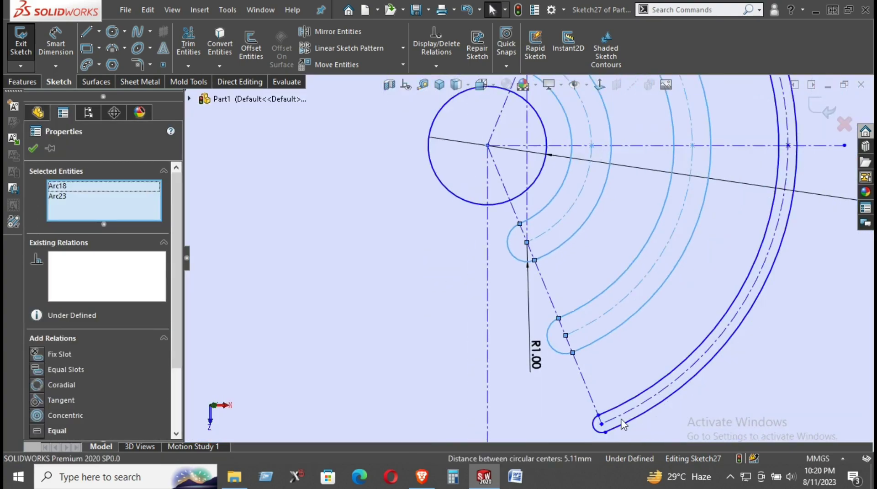
scroll(593, 397, down, 2)
scroll(575, 356, down, 2)
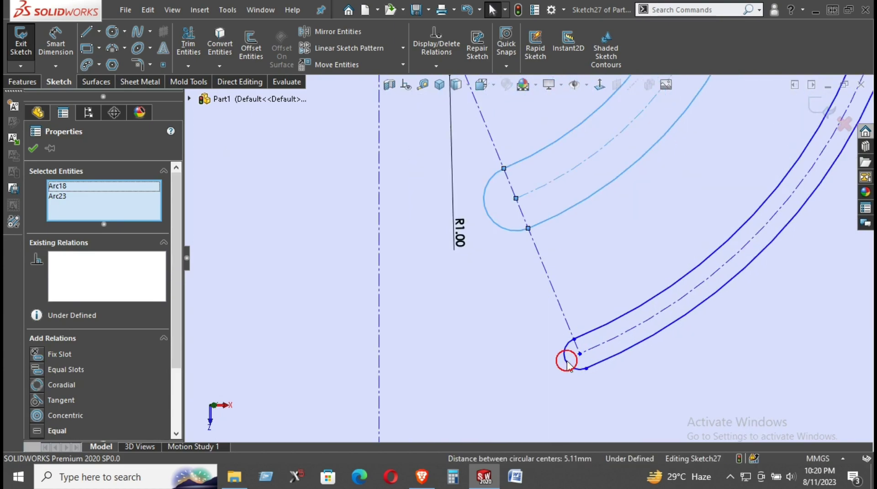
ctrl+click(567, 361)
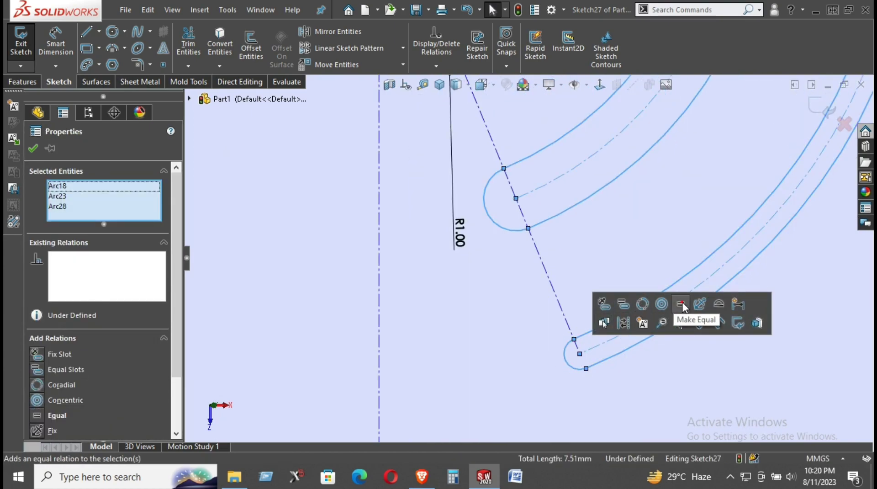
click(683, 305)
scroll(655, 388, up, 2)
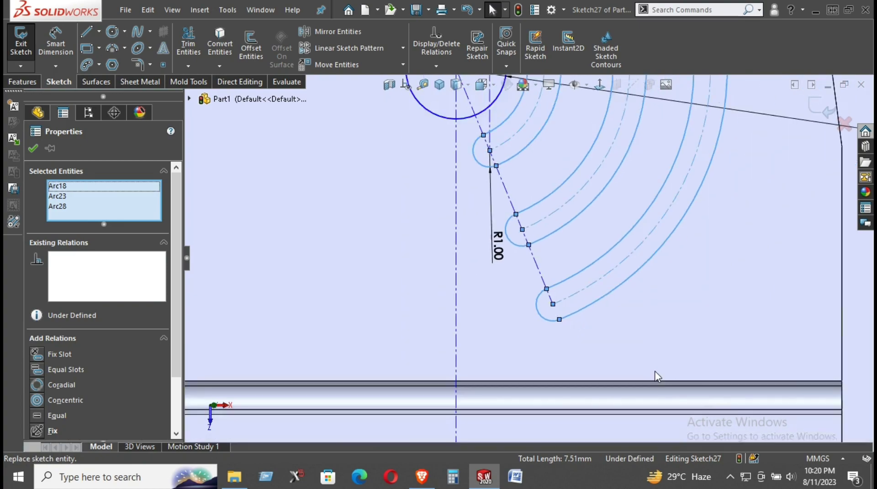
scroll(654, 366, up, 2)
scroll(640, 320, up, 2)
scroll(630, 295, up, 1)
Dimension the angle between the upper slanted centerline and the horizontal centerline as 45°
click(776, 211)
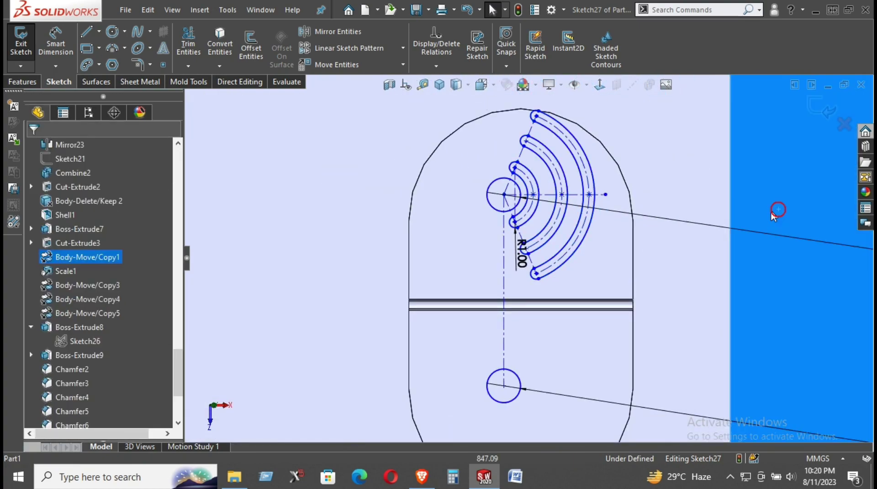
right_drag(753, 257, 767, 160)
scroll(545, 179, down, 3)
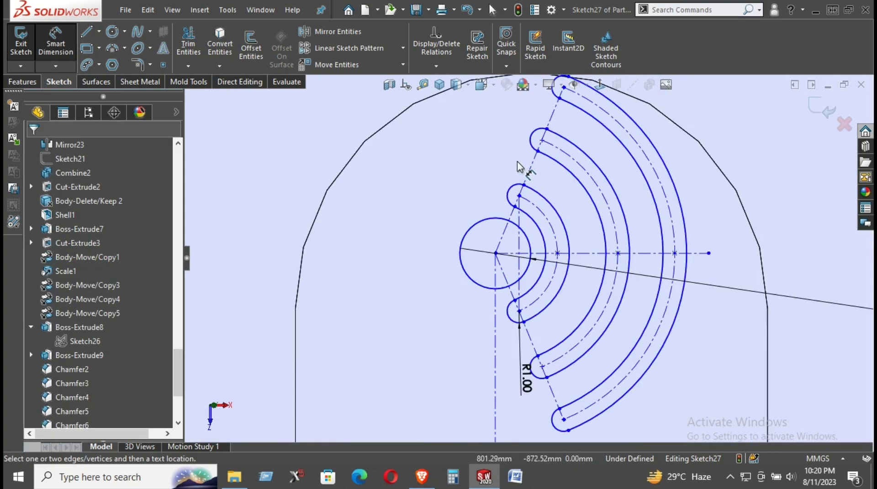
scroll(543, 178, down, 2)
click(538, 173)
click(609, 304)
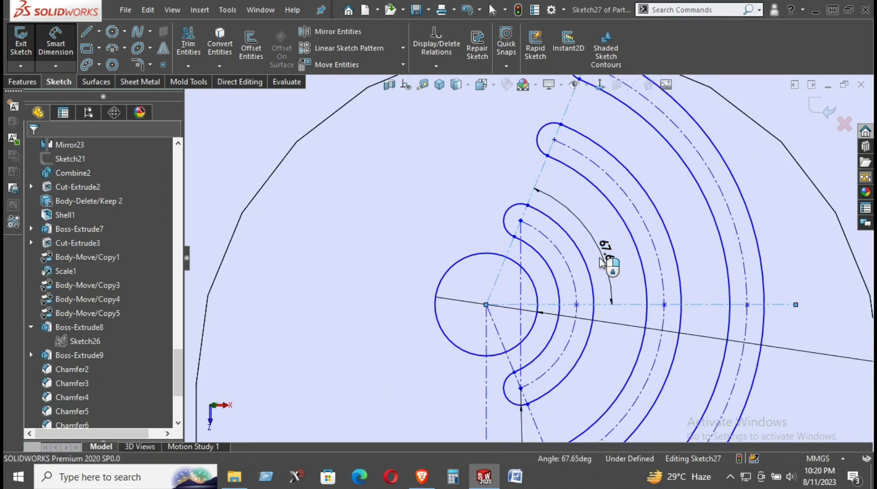
click(607, 254)
text(45)
key(Return)
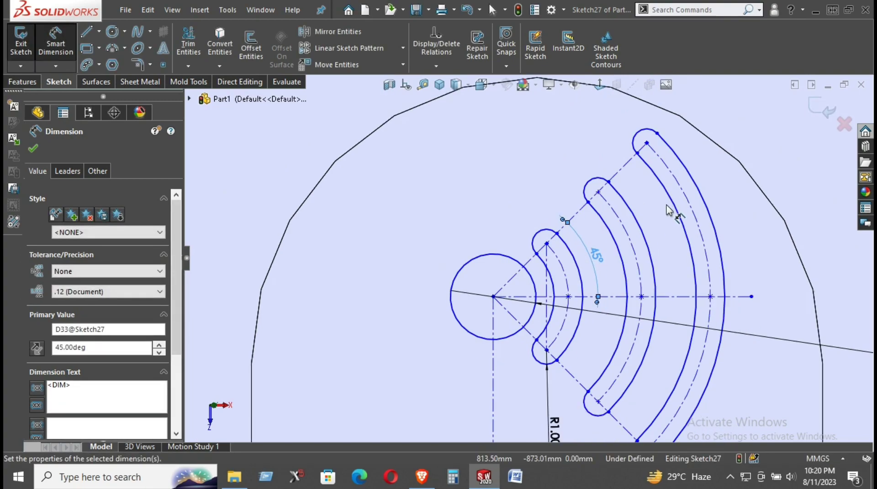
Start a lower angle dimension and discard it as redundant
scroll(594, 201, up, 3)
scroll(629, 315, down, 3)
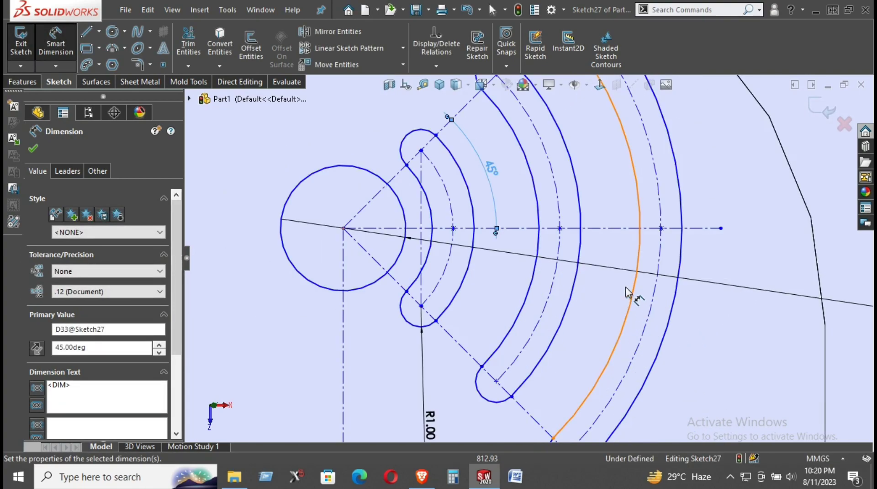
click(610, 231)
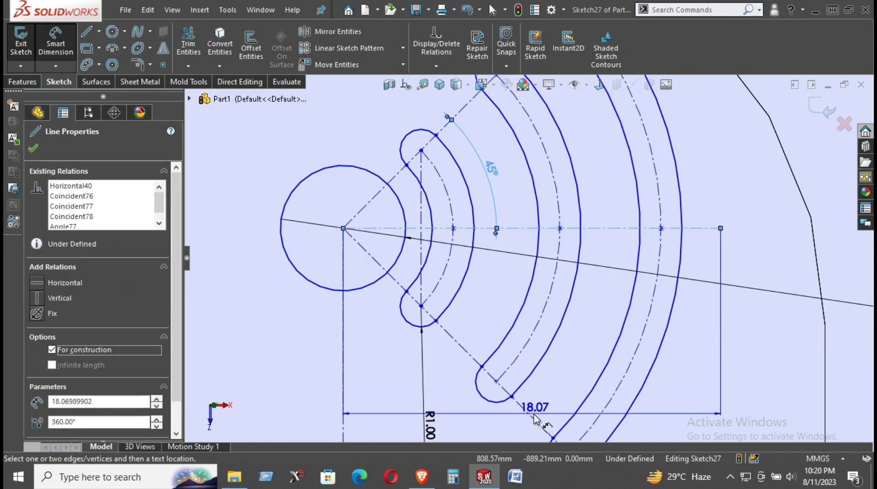
click(520, 406)
click(567, 370)
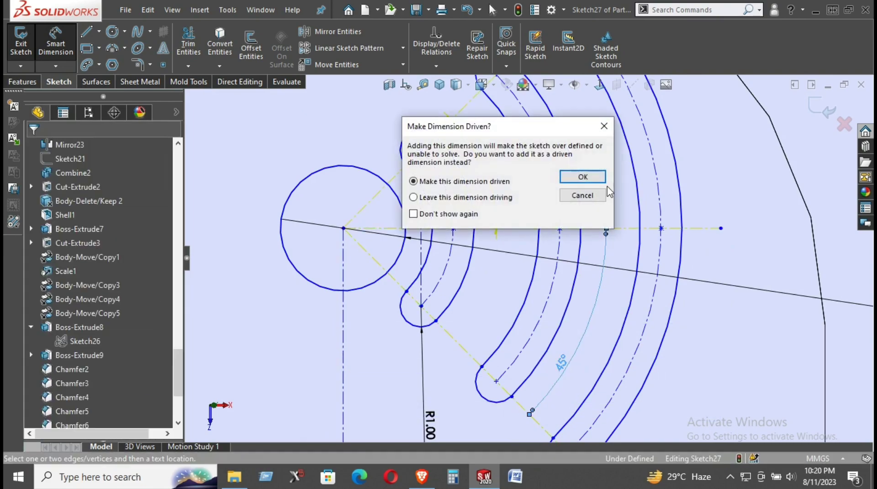
key(Escape)
scroll(648, 259, up, 5)
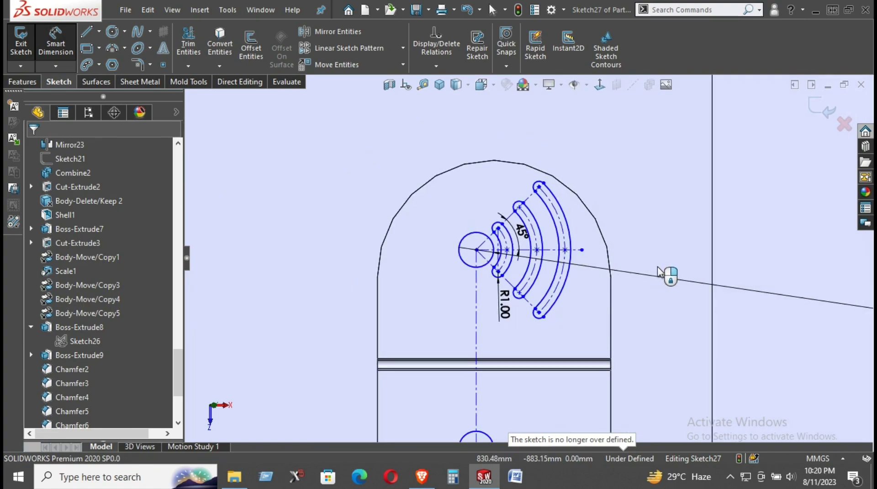
scroll(629, 271, down, 3)
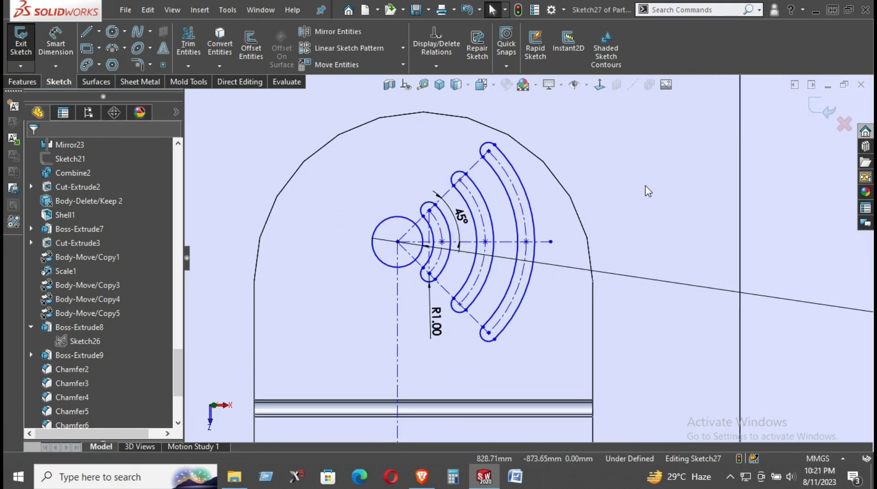
Add a diameter dimension to the small circle, discarding the redundant driven duplicate
right_drag(646, 231, 652, 202)
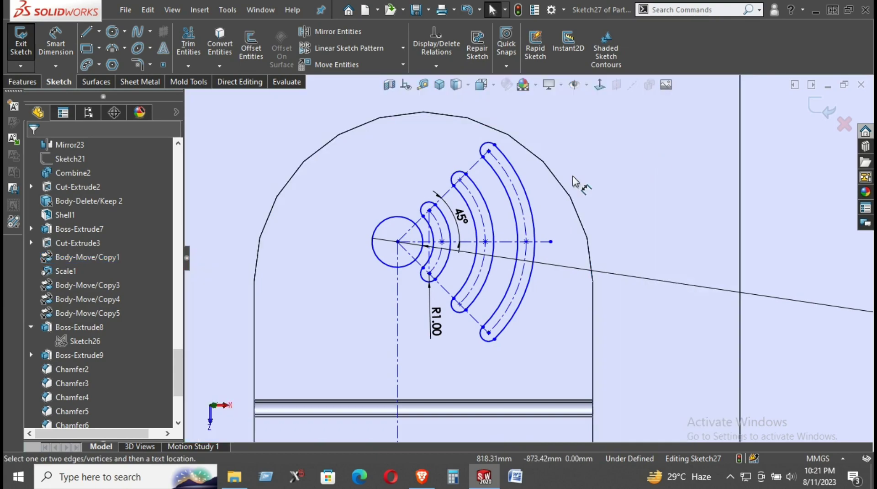
click(389, 268)
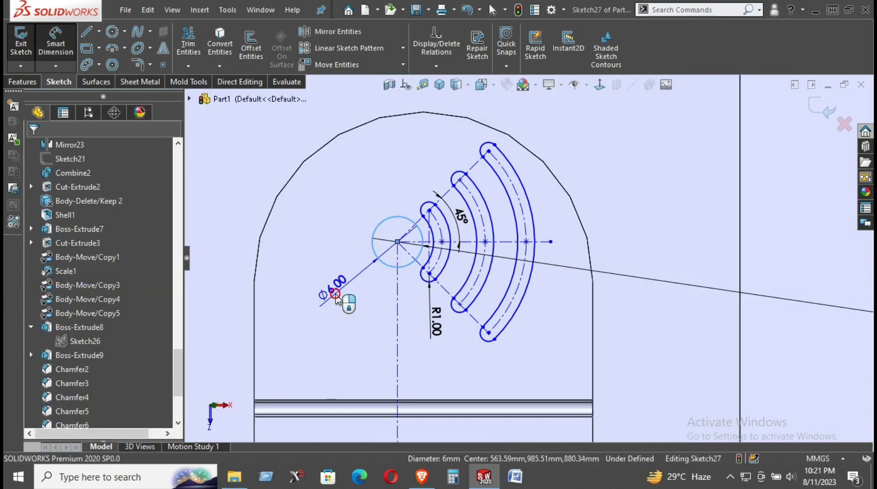
click(337, 299)
click(604, 127)
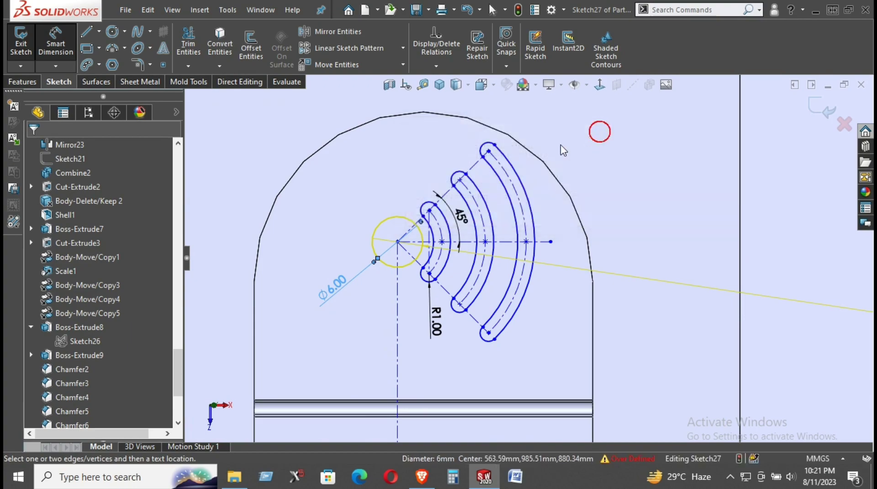
scroll(457, 293, up, 2)
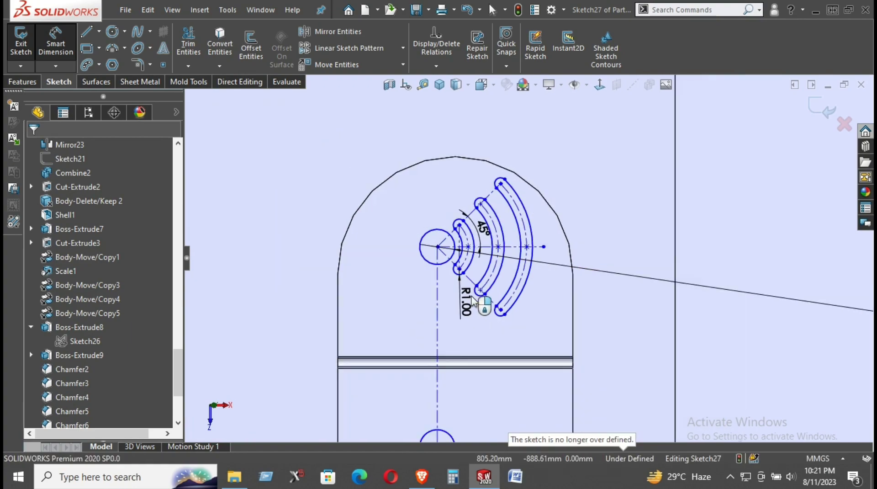
scroll(481, 290, down, 1)
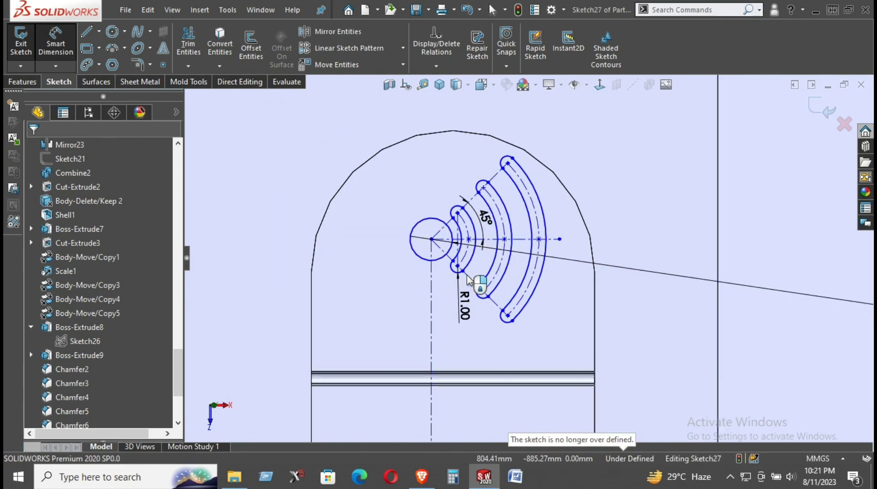
scroll(510, 286, down, 1)
scroll(523, 286, up, 1)
scroll(527, 292, up, 1)
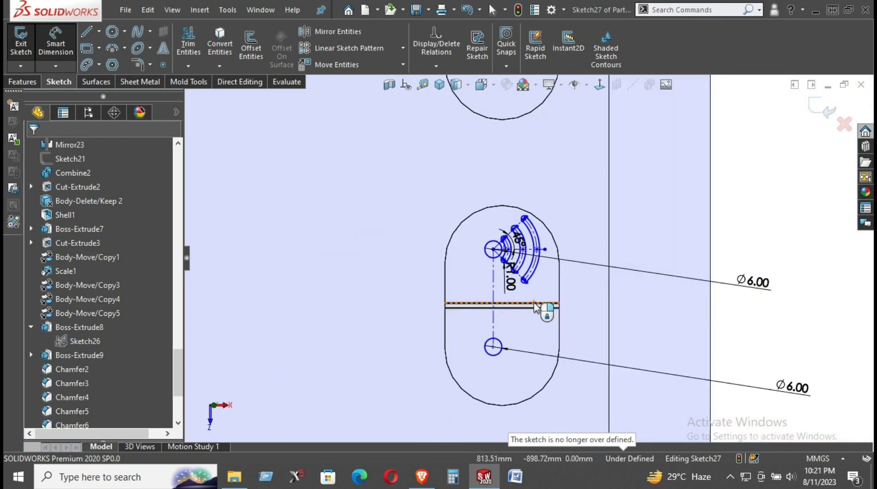
scroll(529, 302, down, 1)
scroll(777, 276, up, 1)
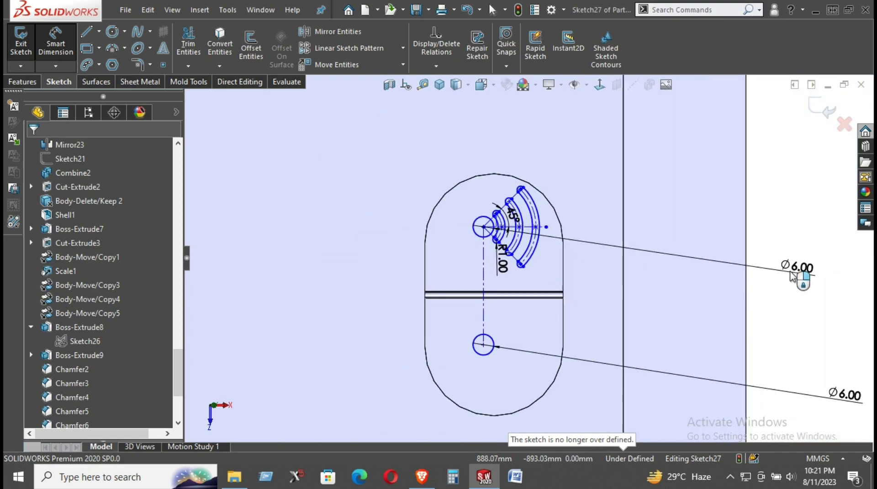
scroll(799, 276, down, 1)
scroll(786, 274, down, 1)
Change the circle's Ø6.00 diameter dimension to 5 mm
double_click(773, 269)
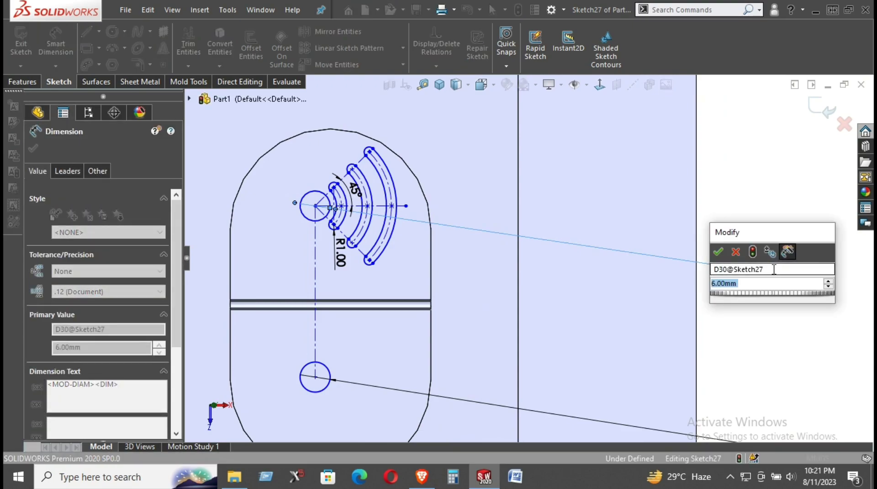
text(6)
key(Return)
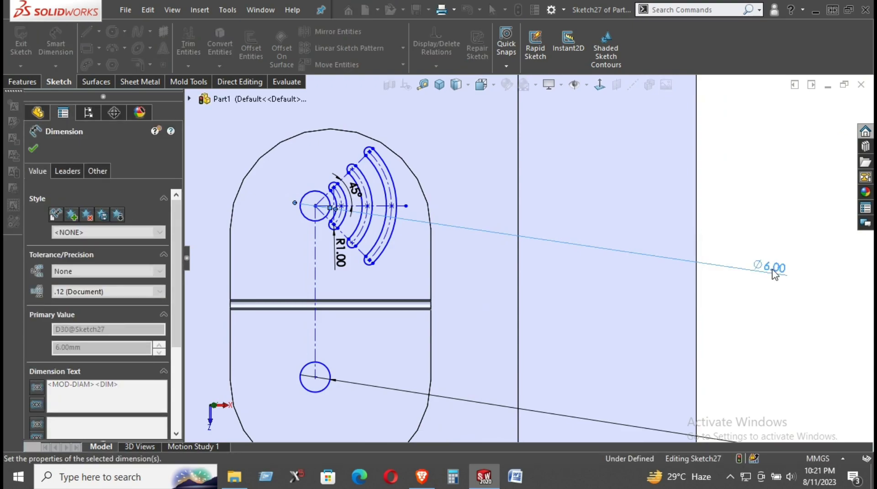
key(ctrl+z)
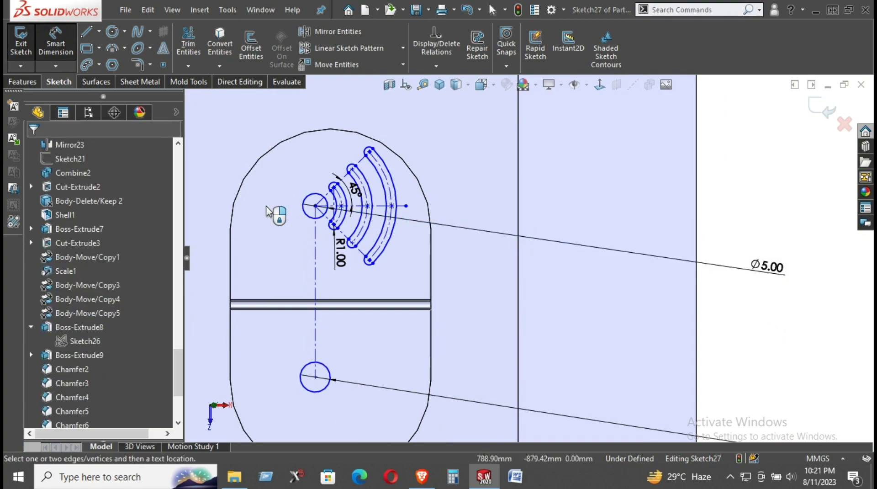
scroll(270, 212, down, 3)
mouse_move(350, 278)
right_down()
mouse_move(347, 213)
mouse_move(381, 202)
right_up()
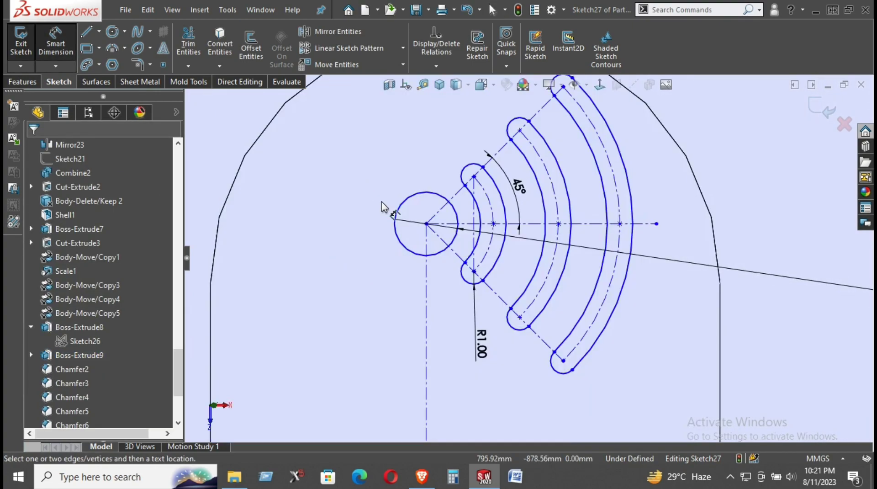
Set the distance from the circle centre to the first slot centre to 6 mm
click(426, 224)
click(493, 223)
click(459, 322)
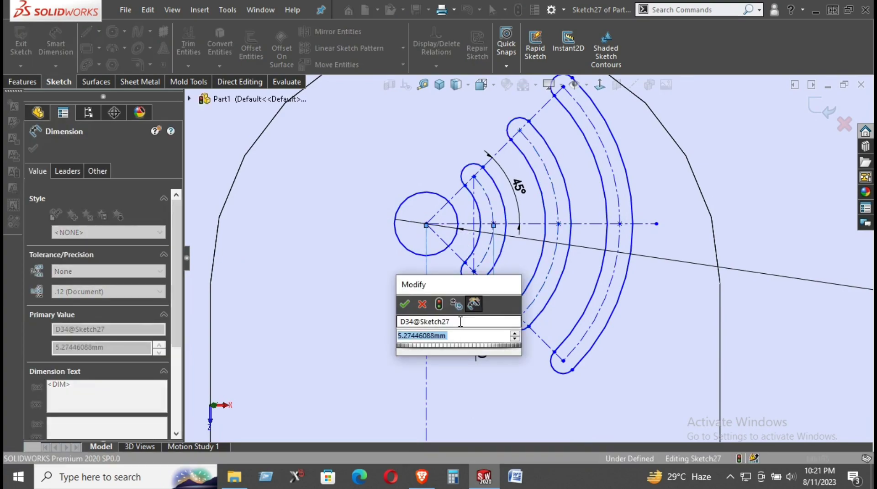
text(4)
key(Escape)
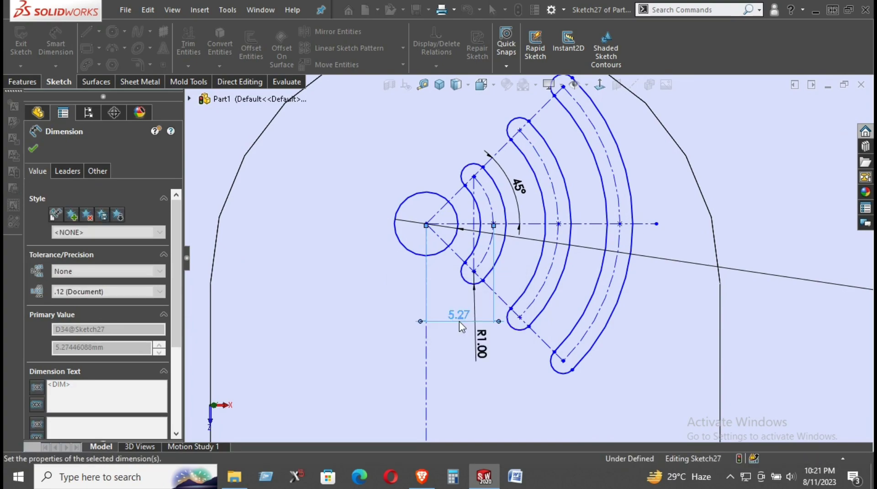
text(8)
double_click(467, 321)
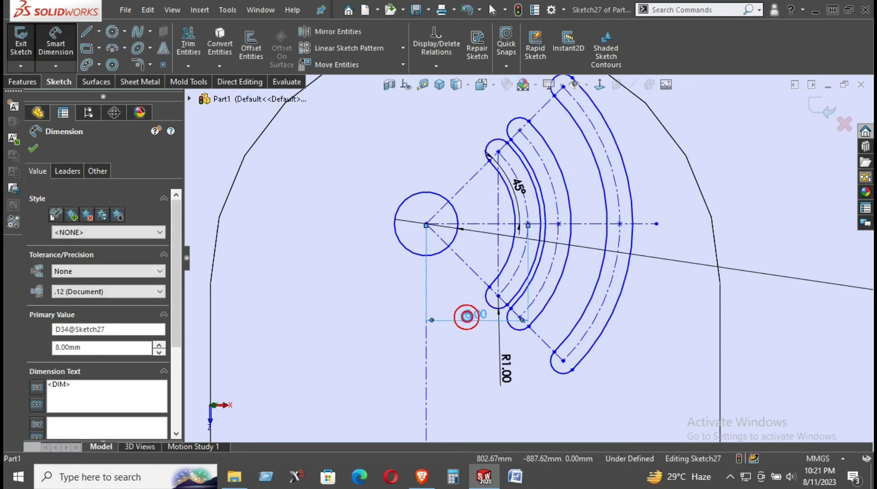
text(5)
key(Return)
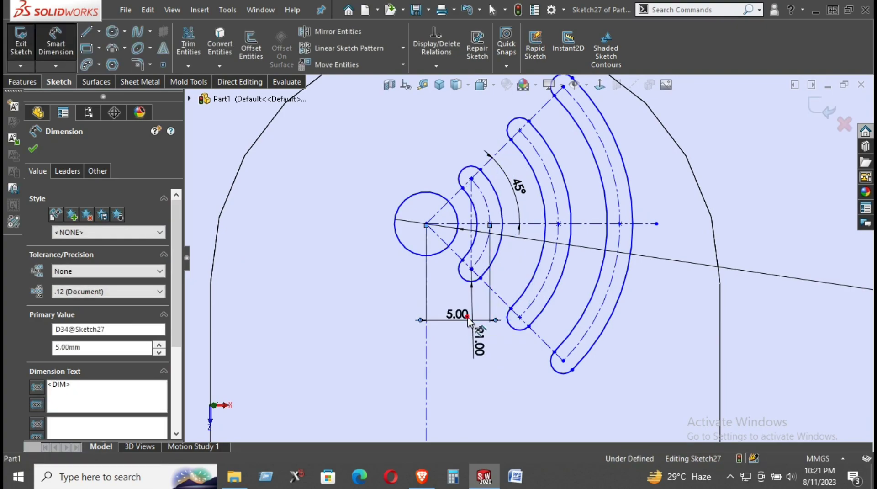
double_click(468, 319)
text(6)
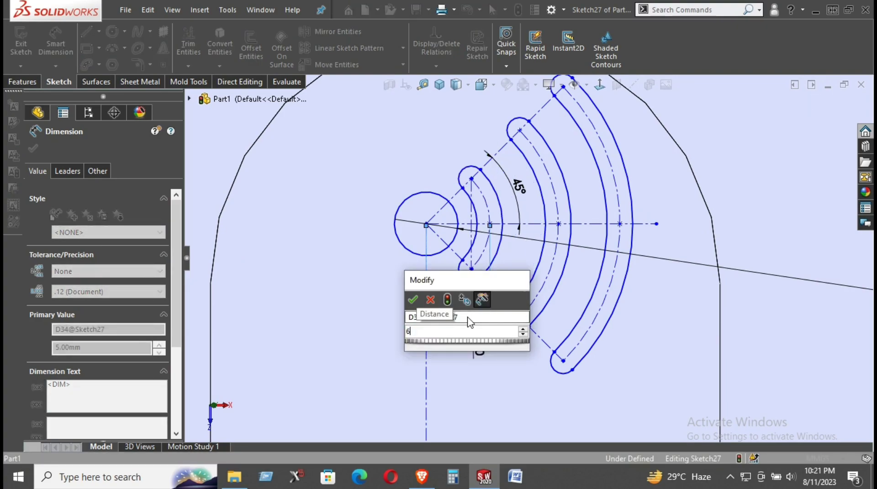
key(Return)
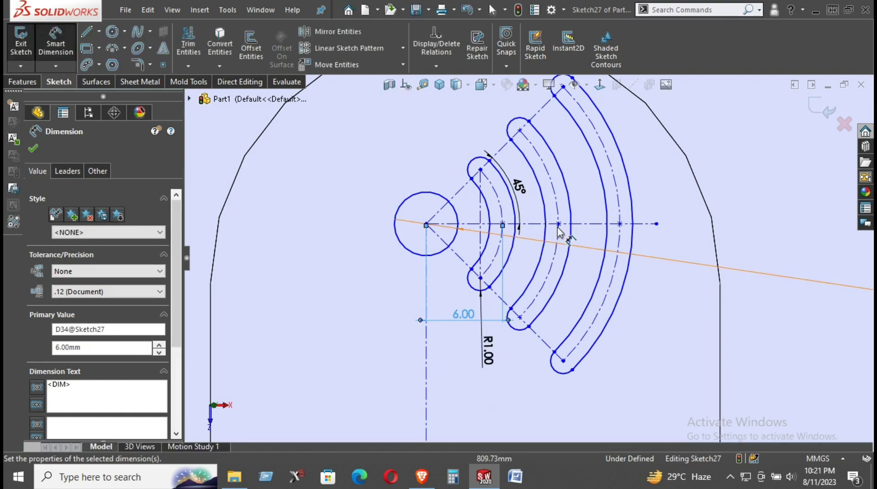
Add 5 mm spacing dimensions for the middle and outer slot centres
click(520, 185)
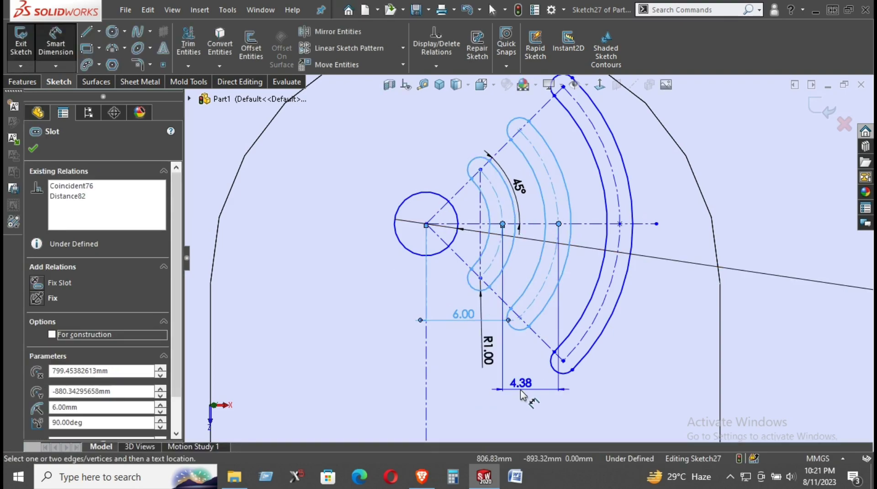
click(516, 386)
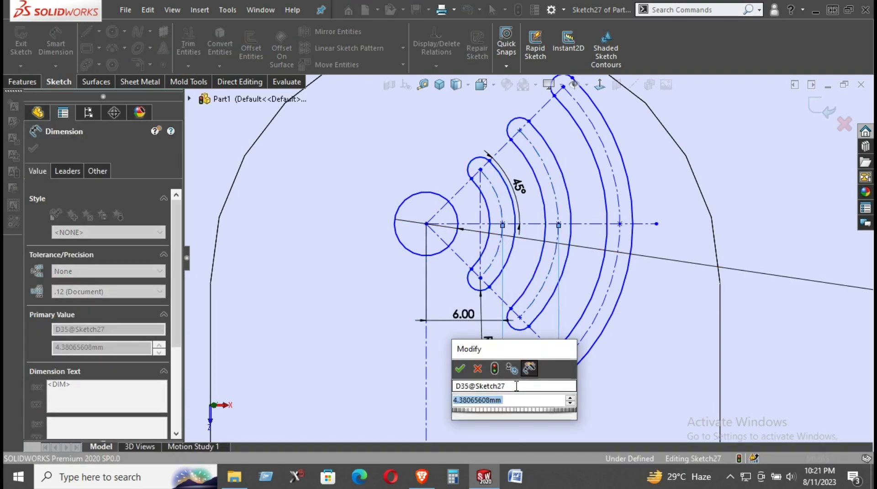
text(6)
key(Return)
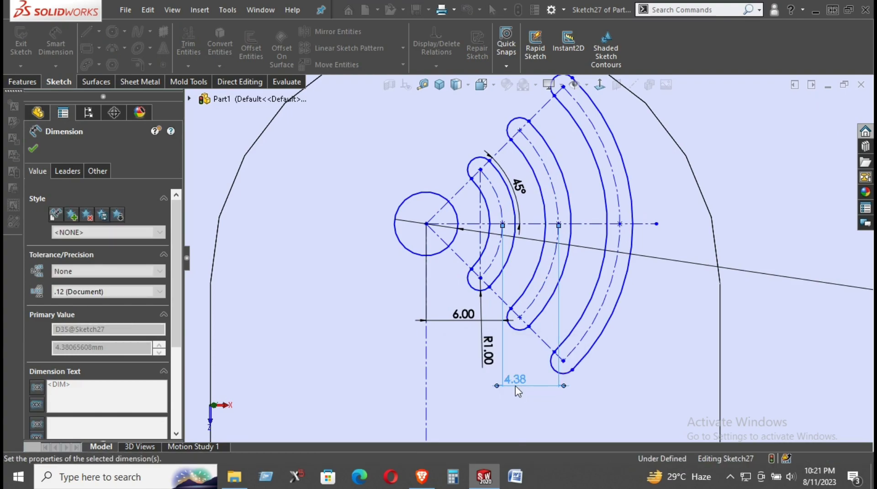
key(Escape)
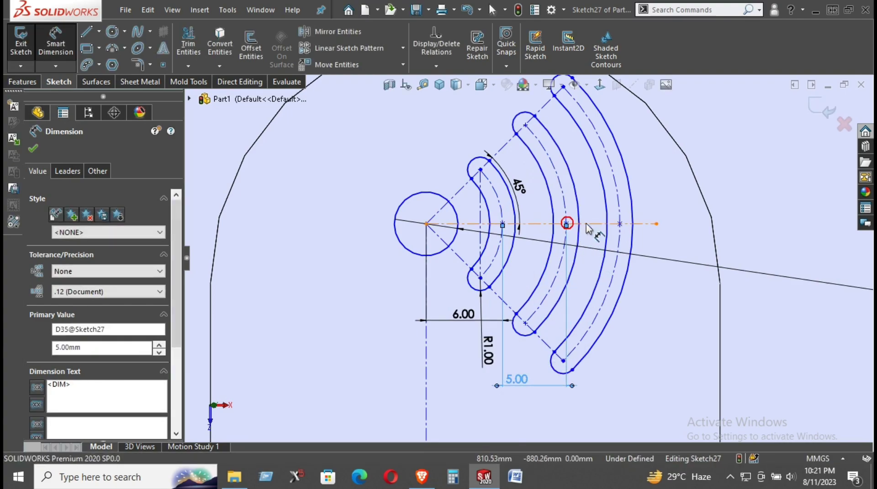
click(567, 225)
click(565, 329)
click(571, 392)
text(5)
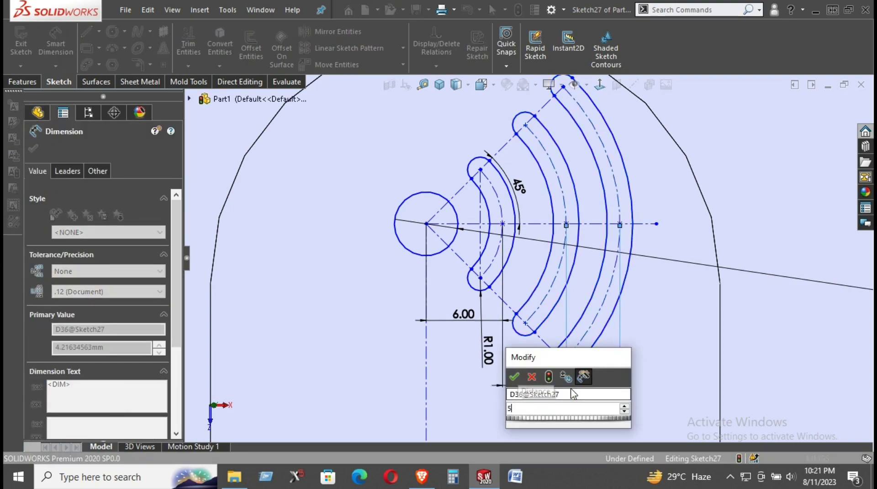
key(Return)
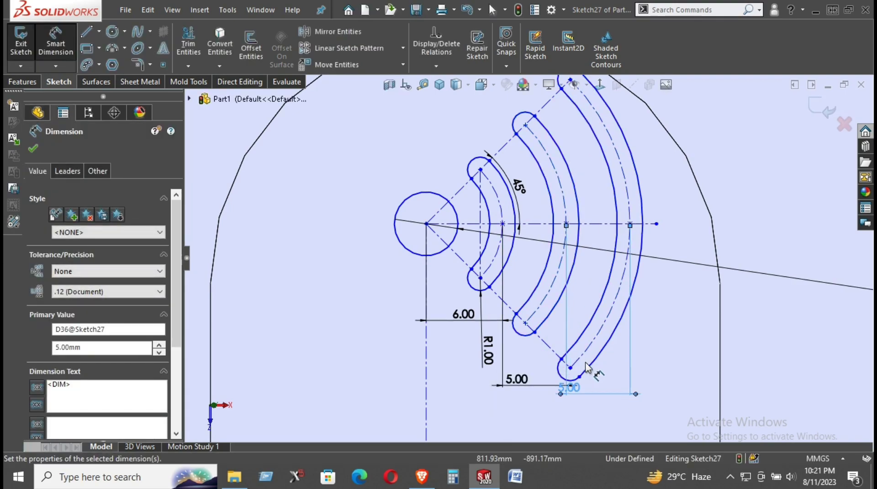
right_click(675, 306)
click(685, 345)
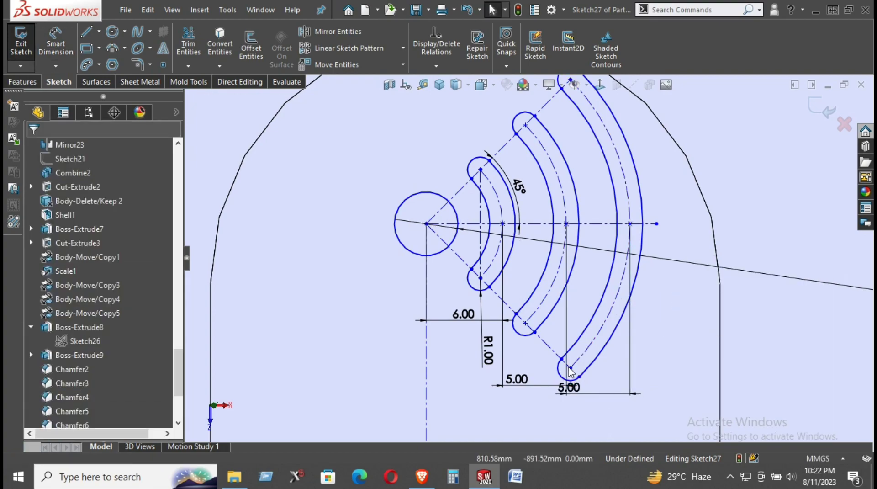
drag(569, 372, 440, 229)
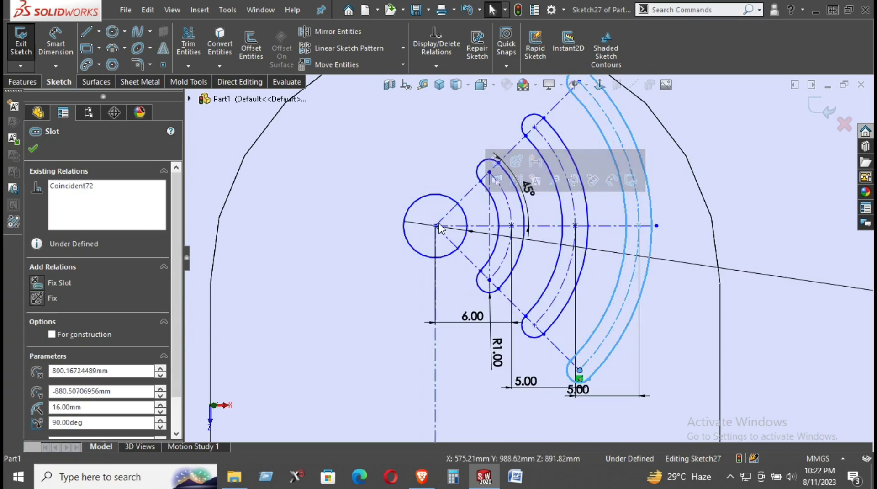
Shift the circle and slots down-left together, then fit the sketch in view
scroll(630, 251, up, 2)
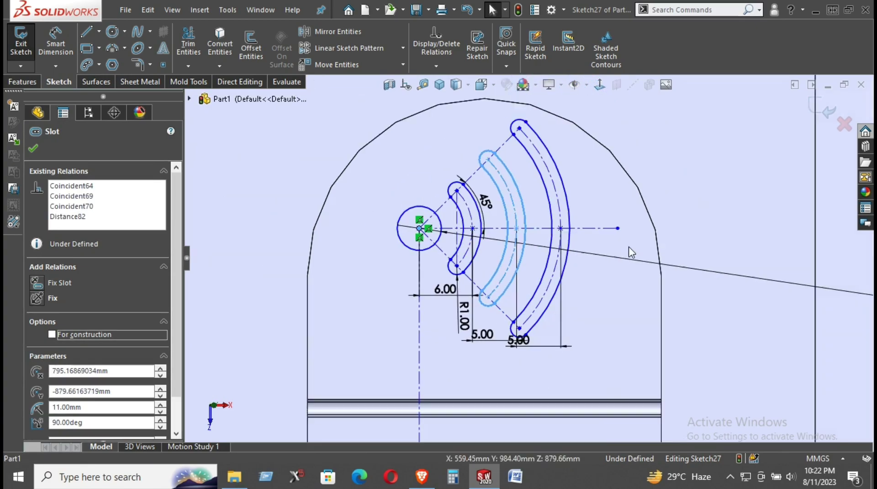
scroll(629, 251, up, 3)
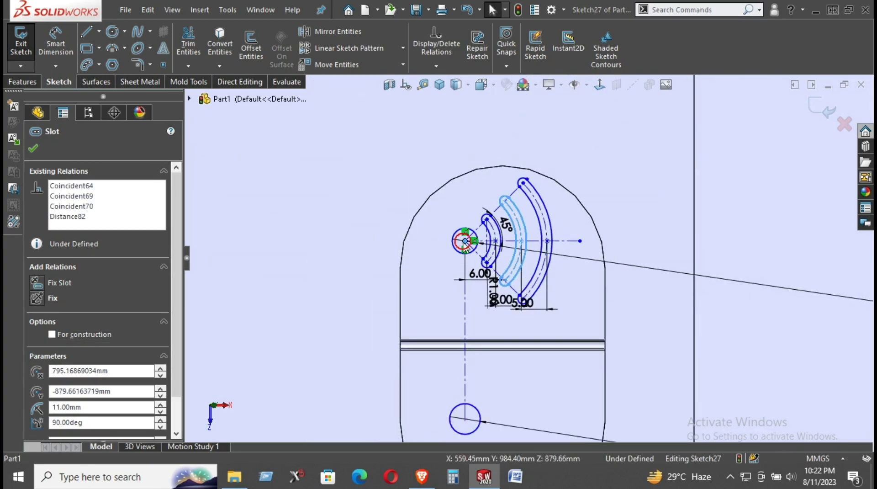
drag(465, 242, 460, 263)
click(788, 264)
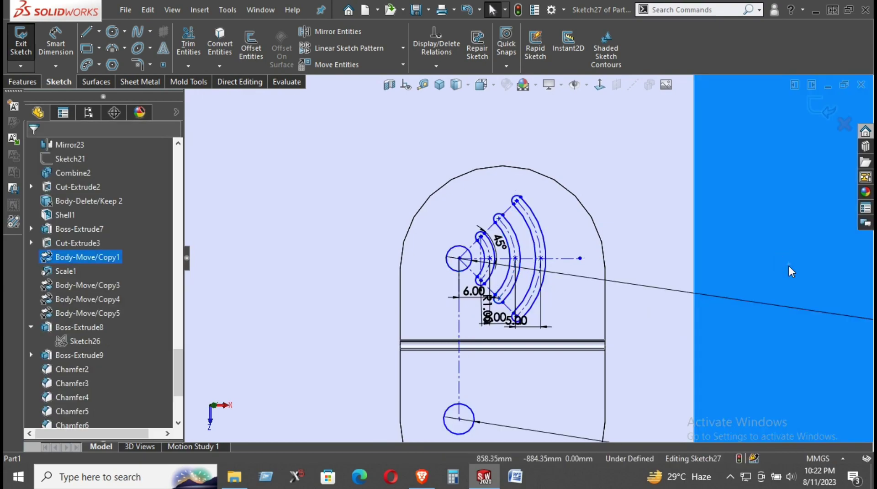
key(f)
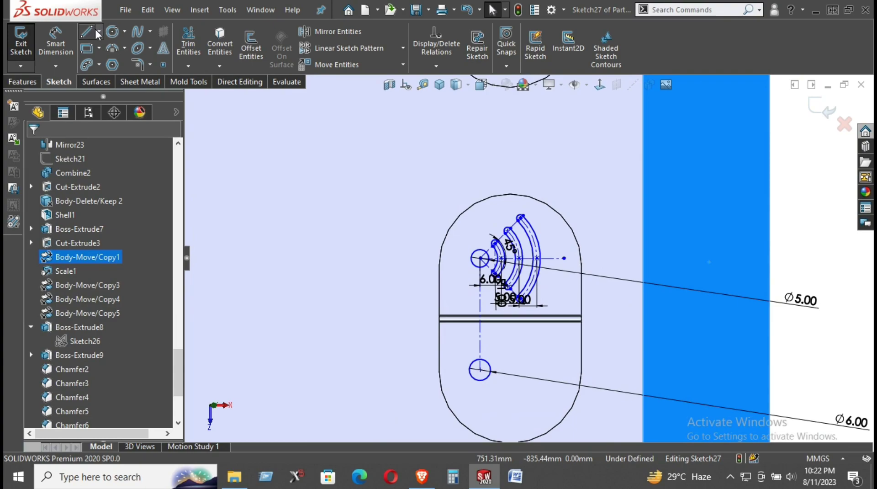
Draw a vertical centerline from the top of the outline down to the bottom arc
click(98, 32)
click(105, 63)
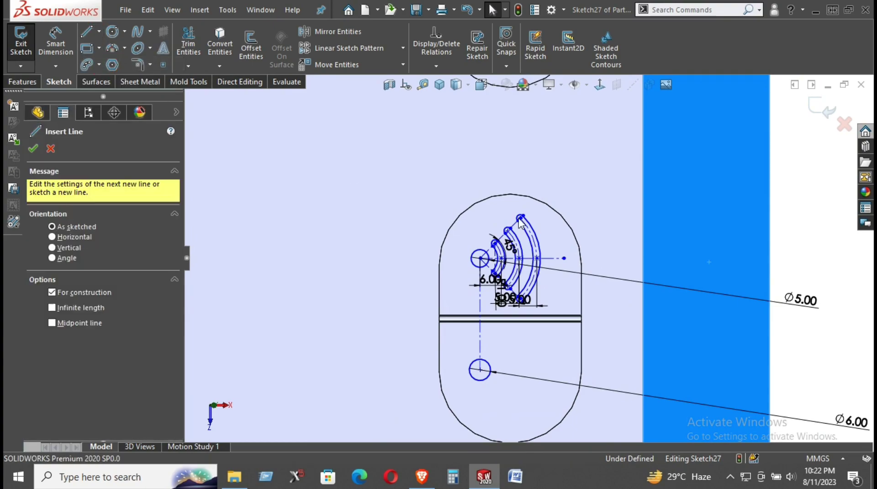
click(509, 192)
scroll(626, 406, up, 2)
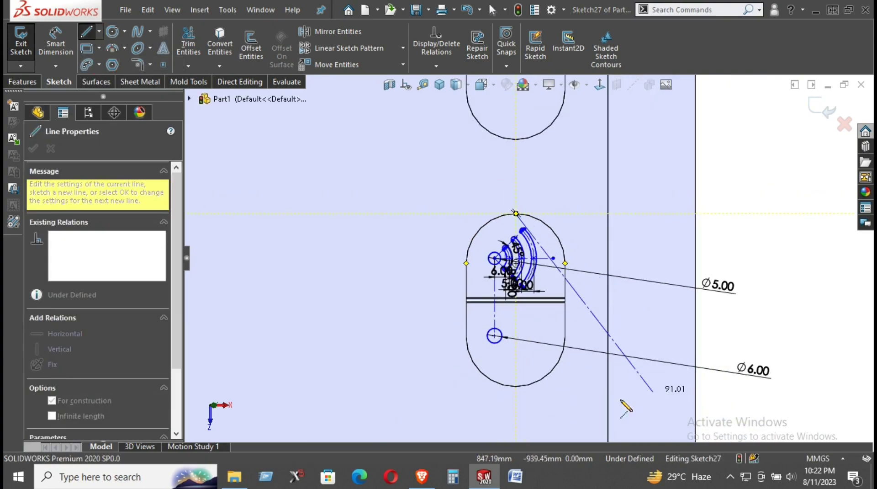
click(515, 386)
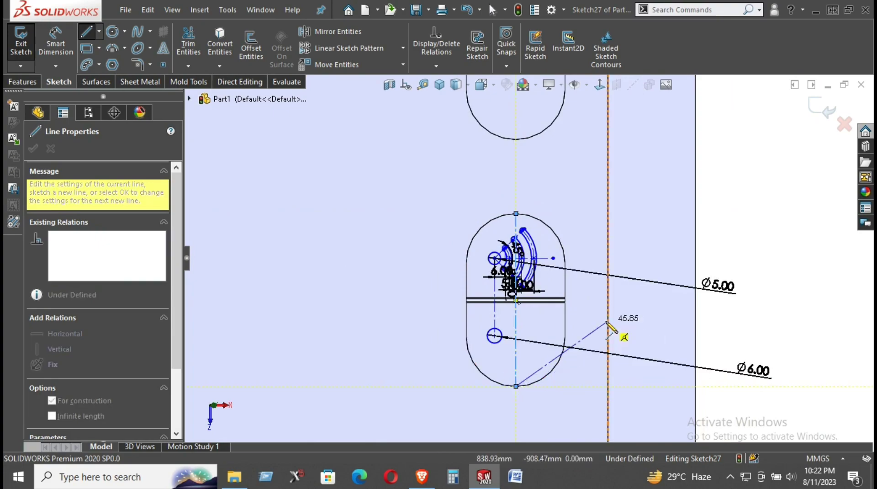
right_drag(623, 326, 575, 272)
Dimension the slot centre 8.00 mm horizontally from the vertical centerline
scroll(494, 276, down, 4)
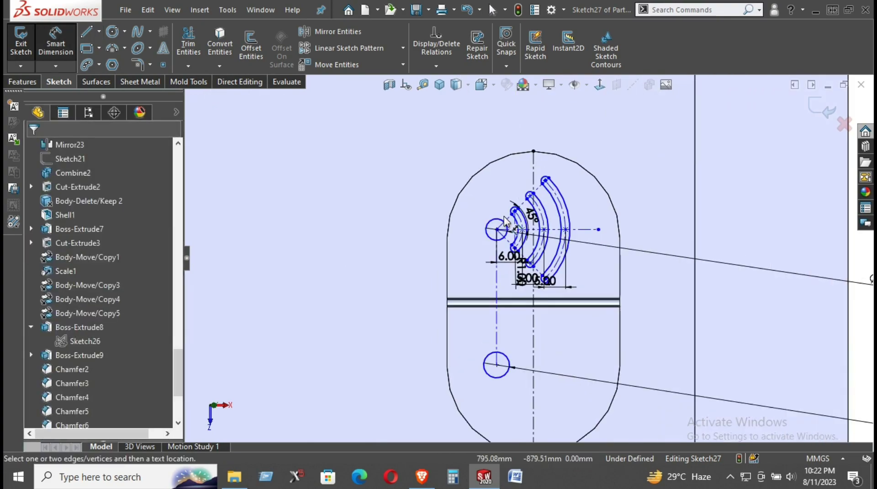
click(545, 181)
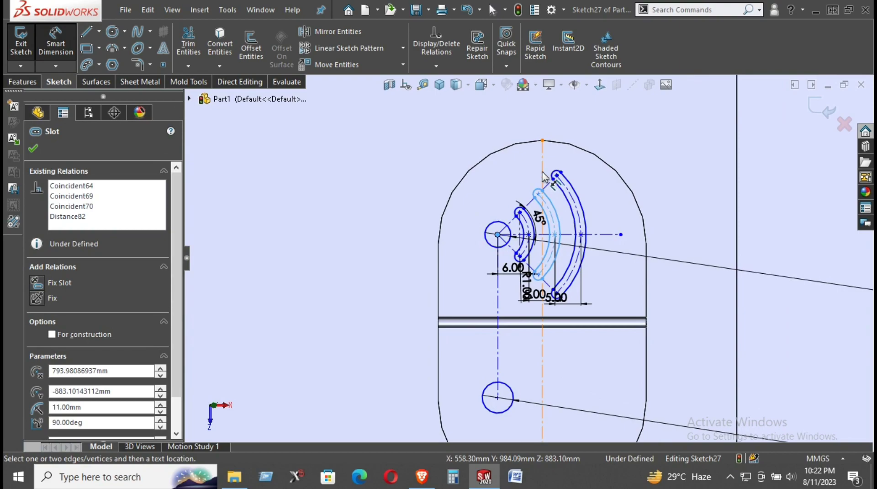
click(542, 176)
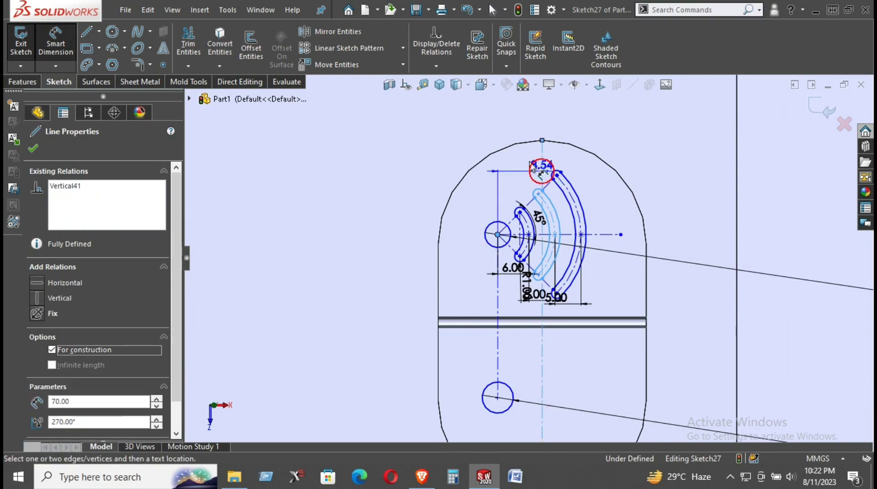
click(524, 126)
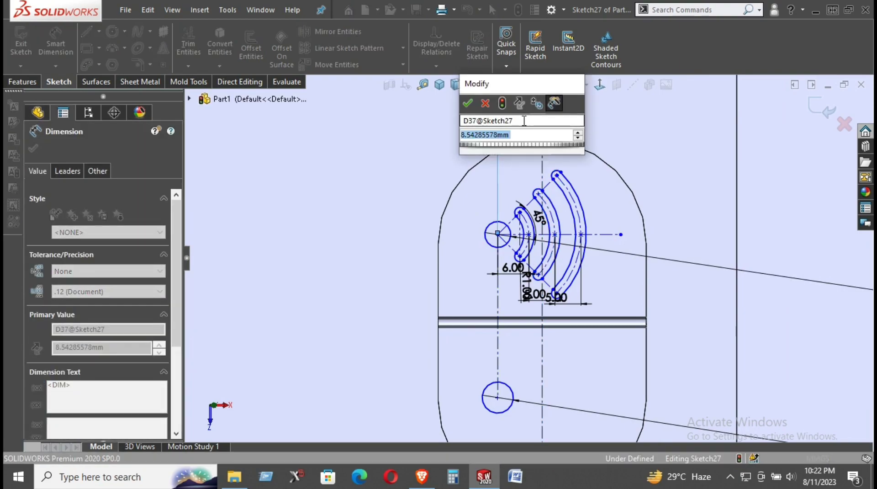
text(8)
key(Return)
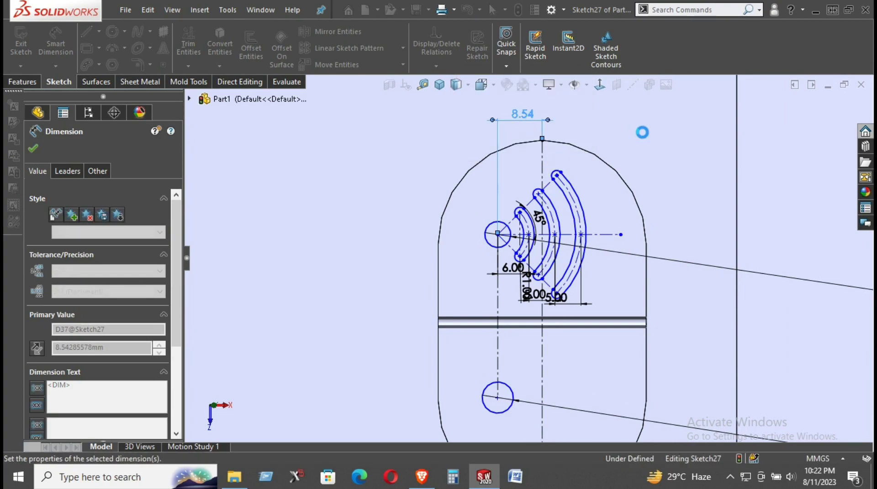
click(430, 153)
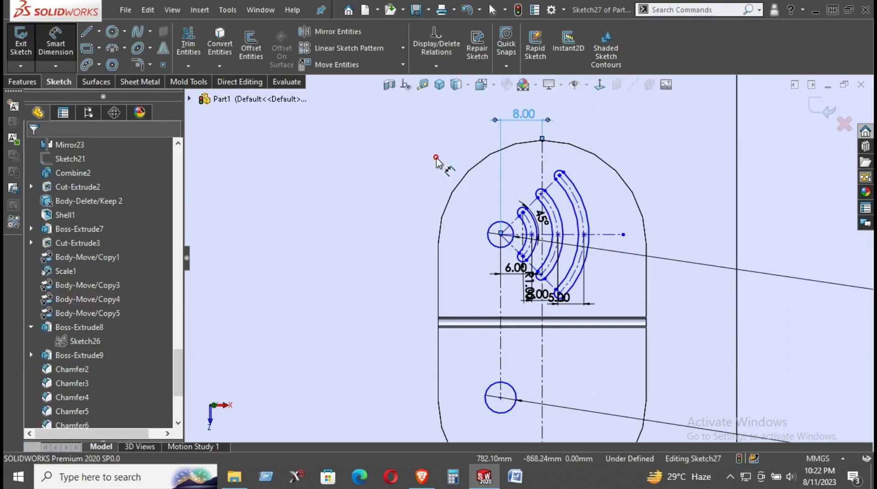
Dimension the slot group 18 mm vertically below the top point of the outline
click(542, 141)
click(540, 215)
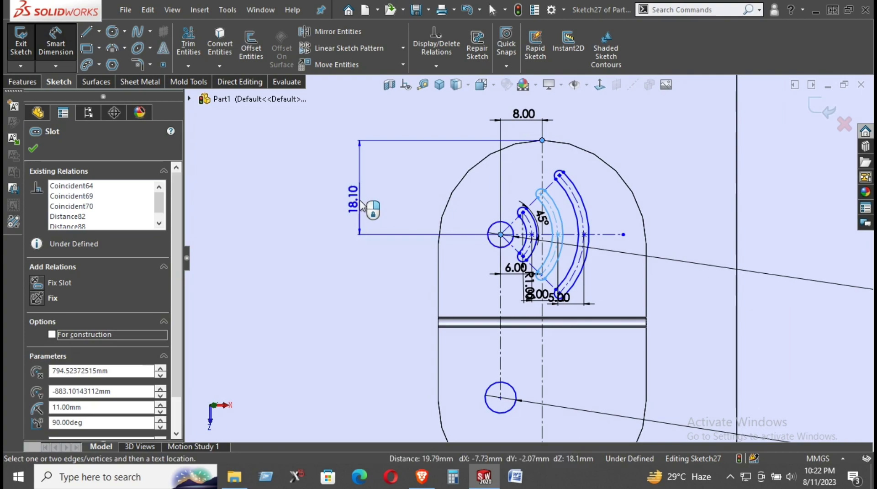
click(361, 204)
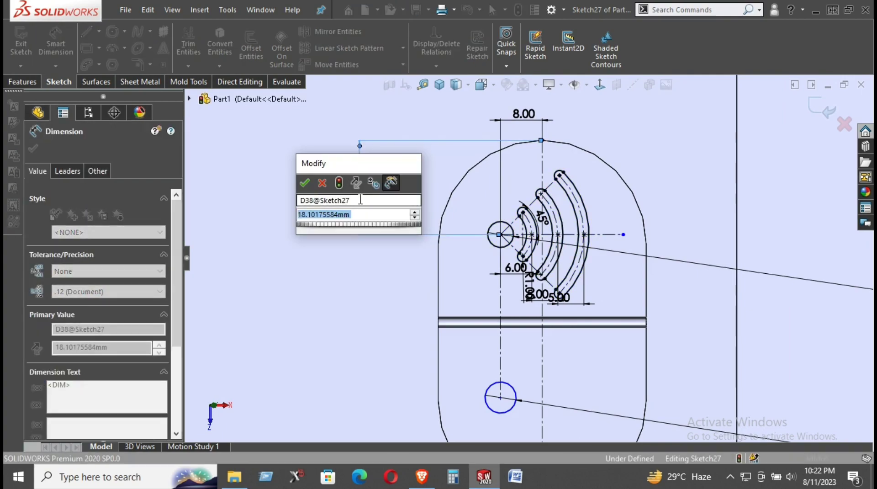
text(18)
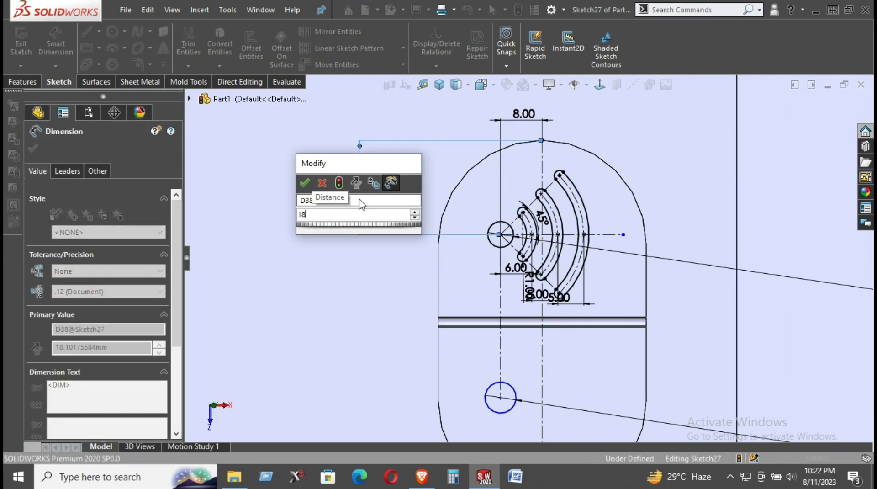
key(Return)
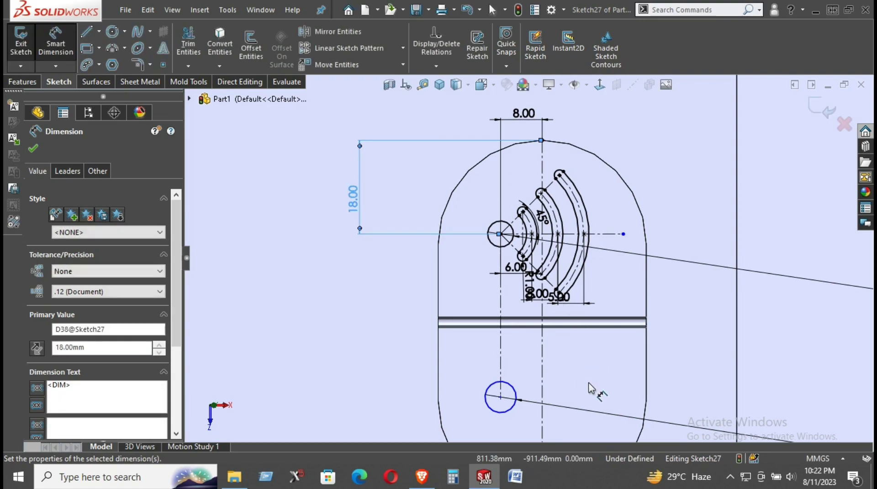
key(z)
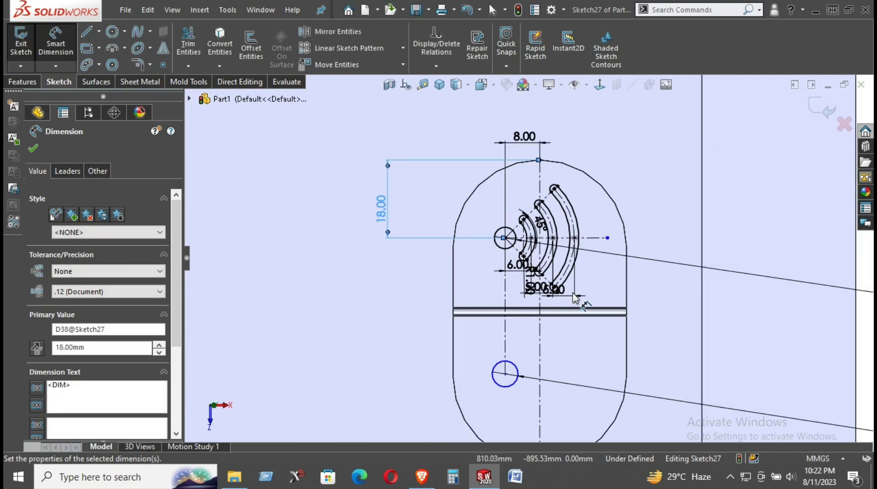
scroll(574, 297, down, 3)
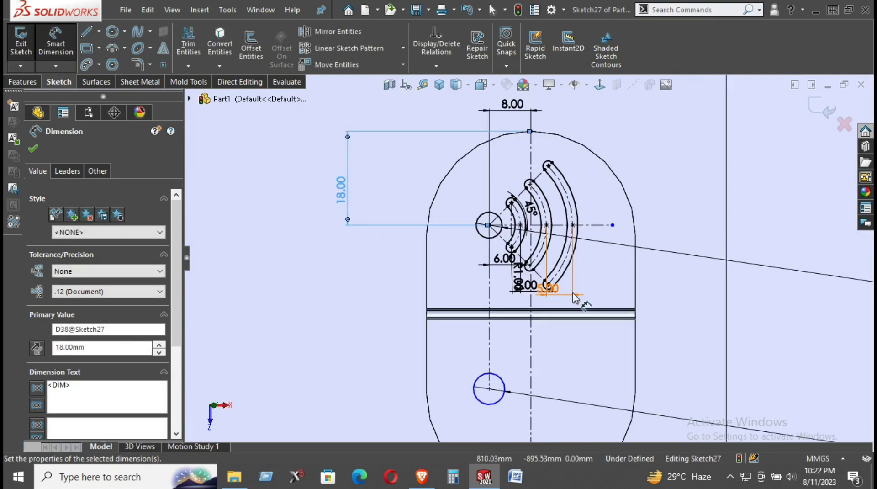
Draw a horizontal centerline across the middle band of the part
click(101, 32)
click(127, 80)
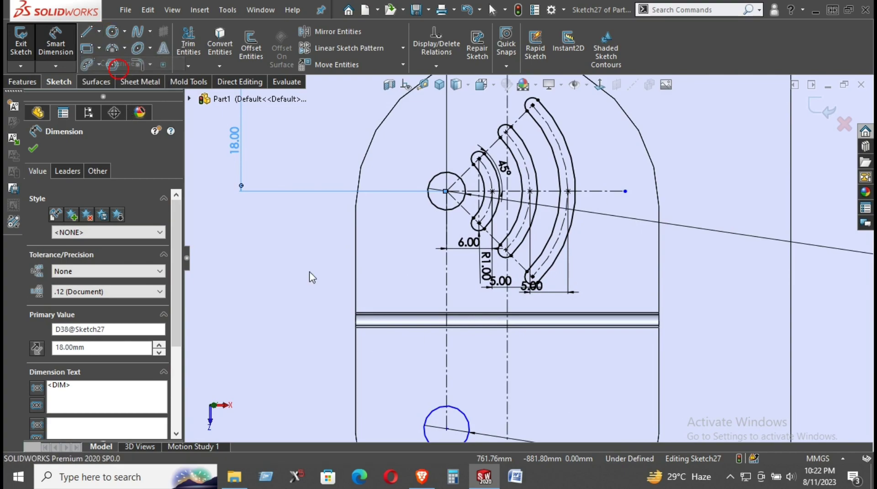
click(355, 320)
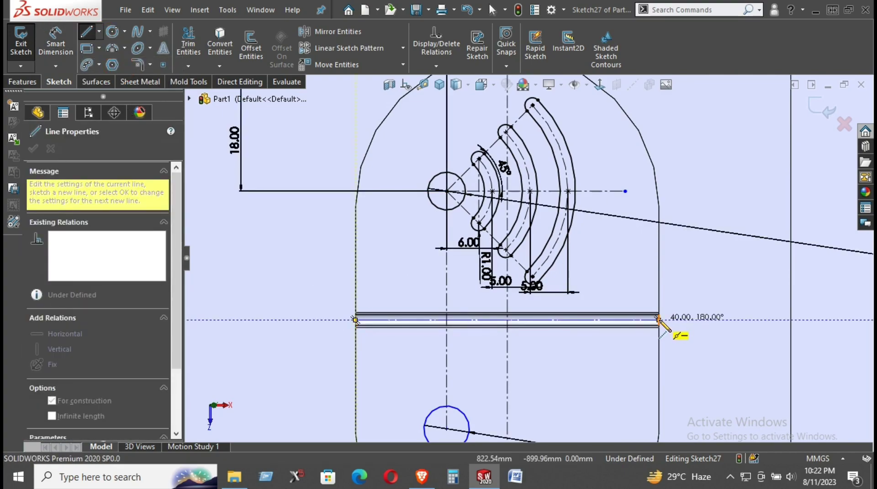
click(659, 320)
right_click(682, 268)
click(698, 280)
key(Escape)
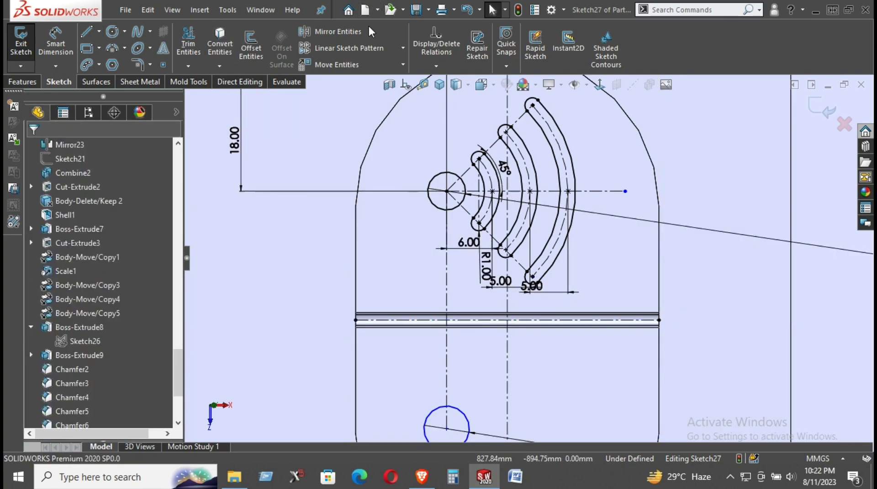
Set up Mirror Entities with the three slots about the horizontal centerline Line81
click(329, 31)
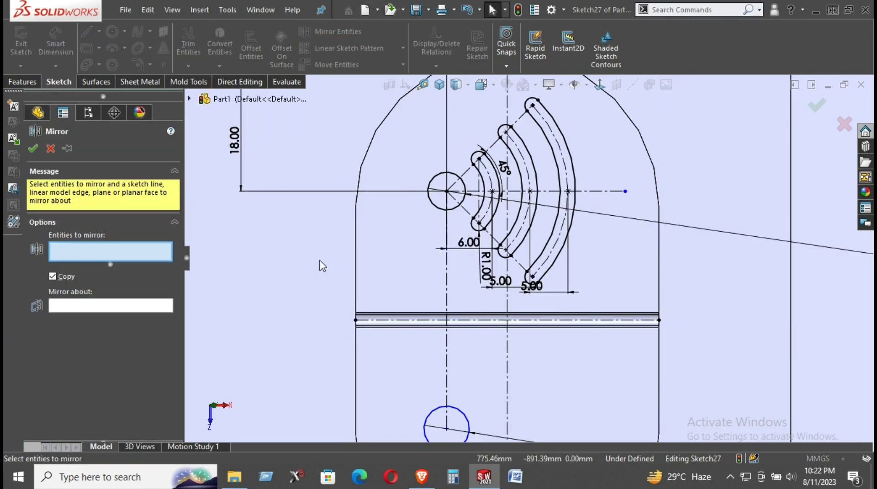
click(406, 321)
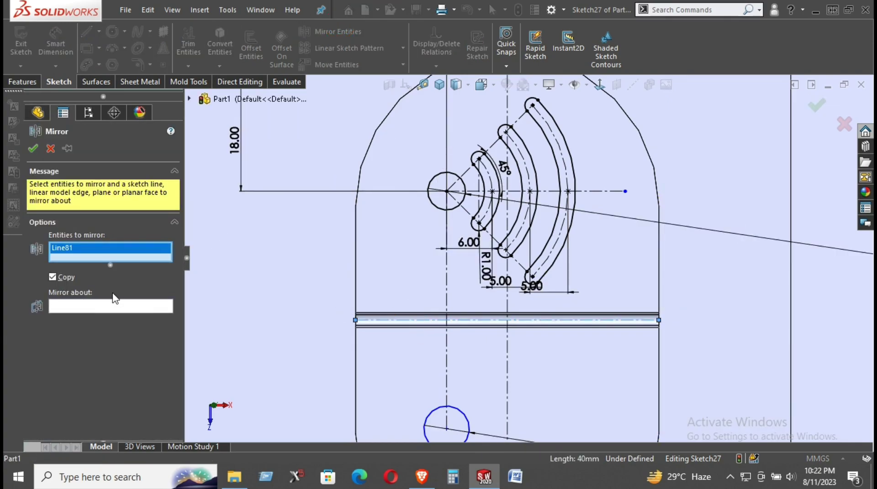
click(97, 308)
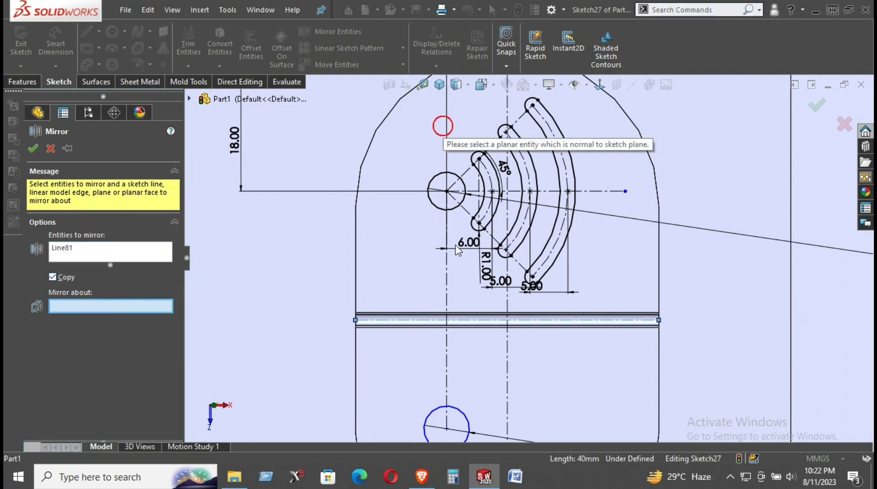
drag(442, 123, 574, 219)
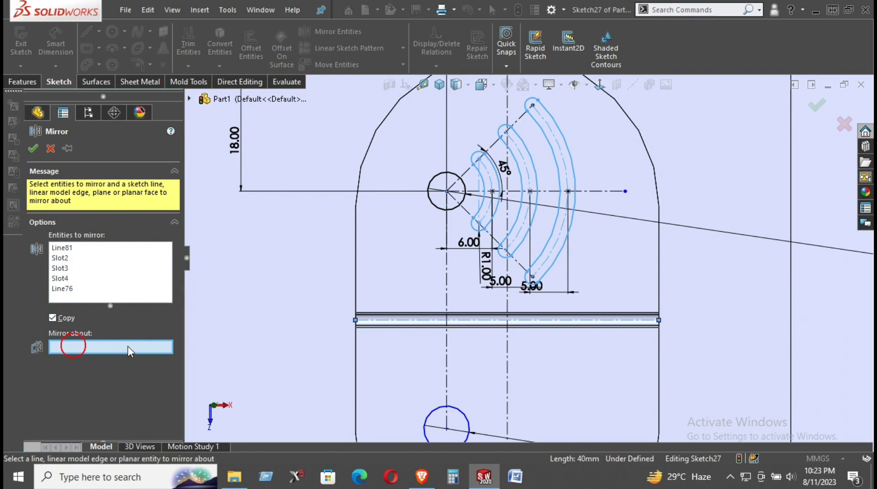
click(411, 320)
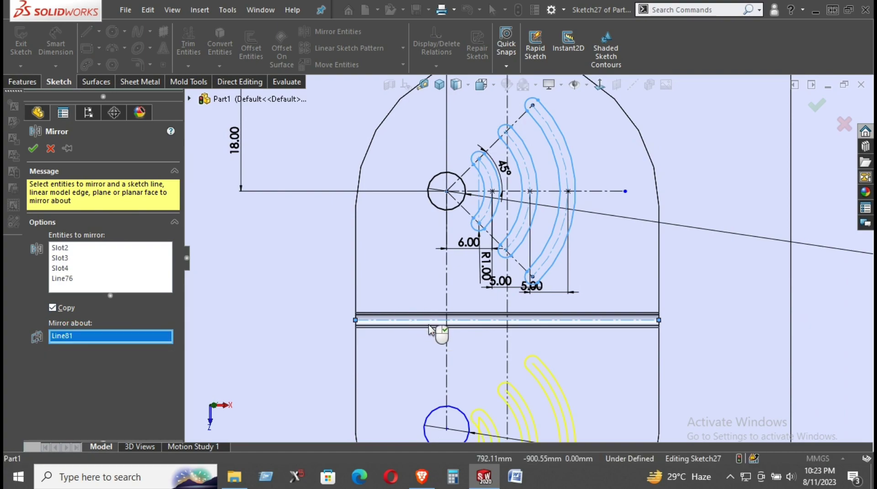
Remove the 45° line from the mirror set and confirm the mirrored slots
scroll(452, 333, up, 1)
scroll(503, 342, up, 1)
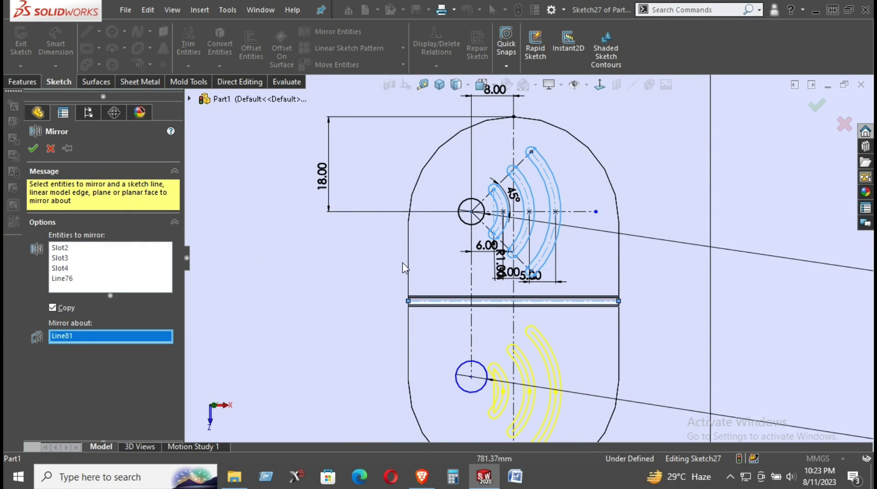
scroll(507, 210, down, 3)
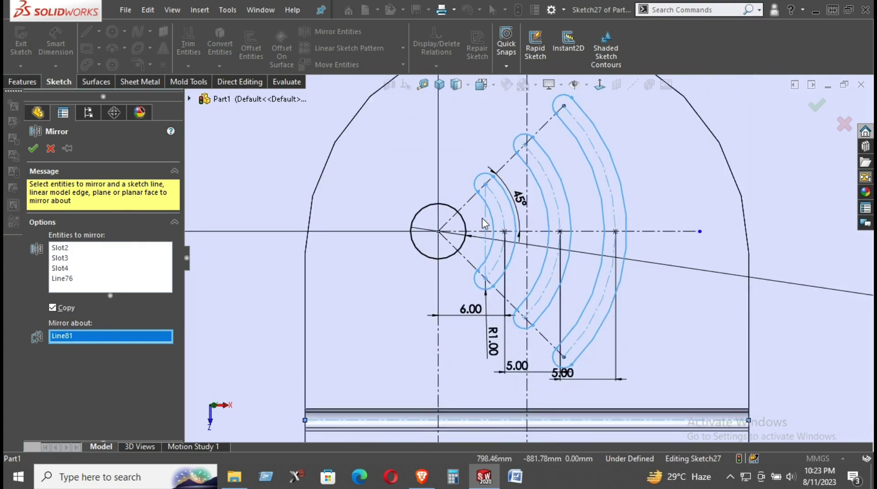
click(103, 257)
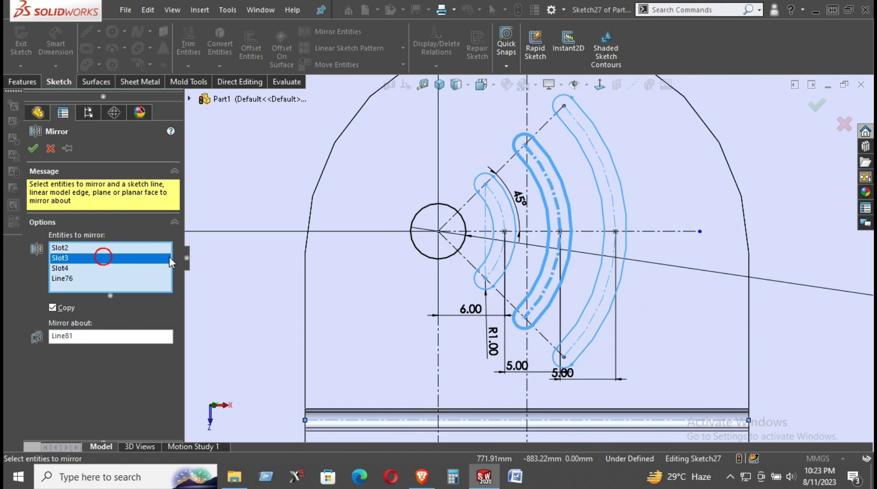
click(487, 224)
scroll(525, 258, up, 1)
scroll(525, 258, up, 1)
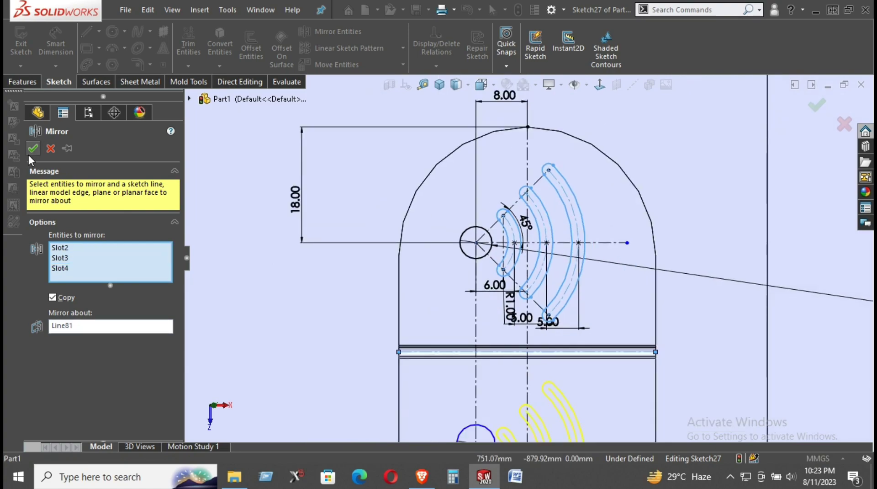
click(32, 149)
scroll(401, 297, up, 3)
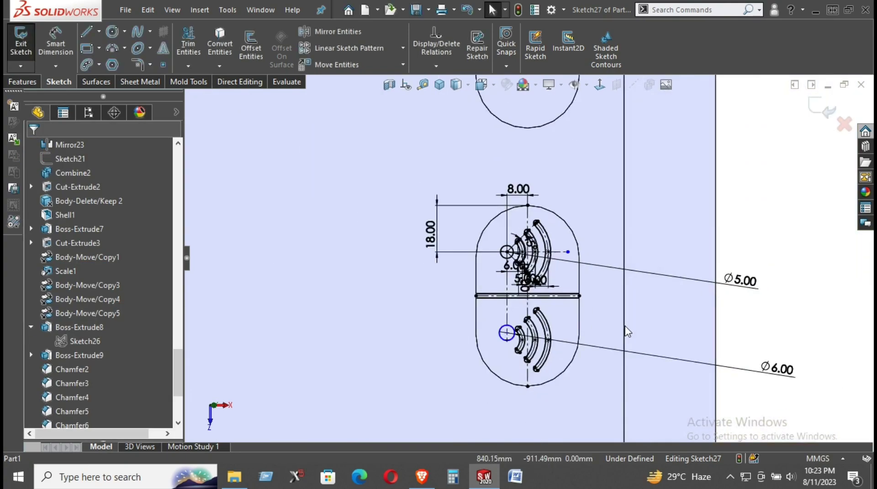
Make the lower circle's centre and the inner slot point horizontal
scroll(577, 342, down, 1)
scroll(527, 331, down, 1)
scroll(462, 318, down, 1)
scroll(462, 319, down, 1)
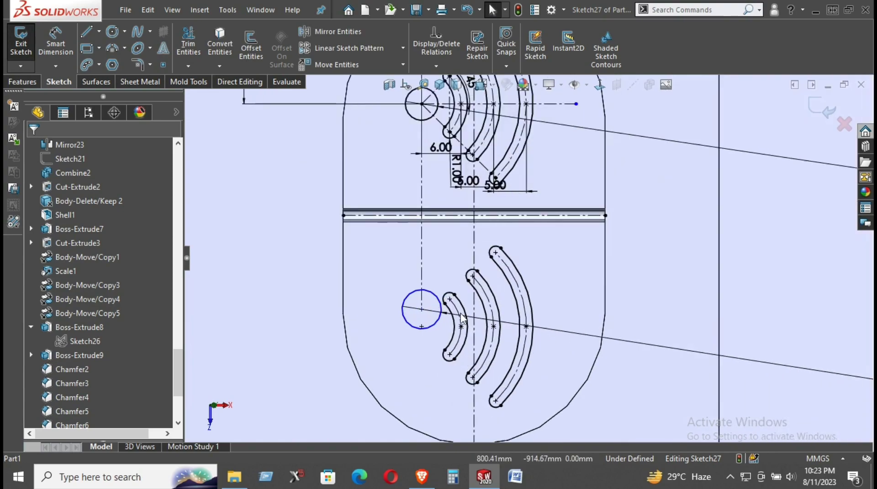
click(462, 331)
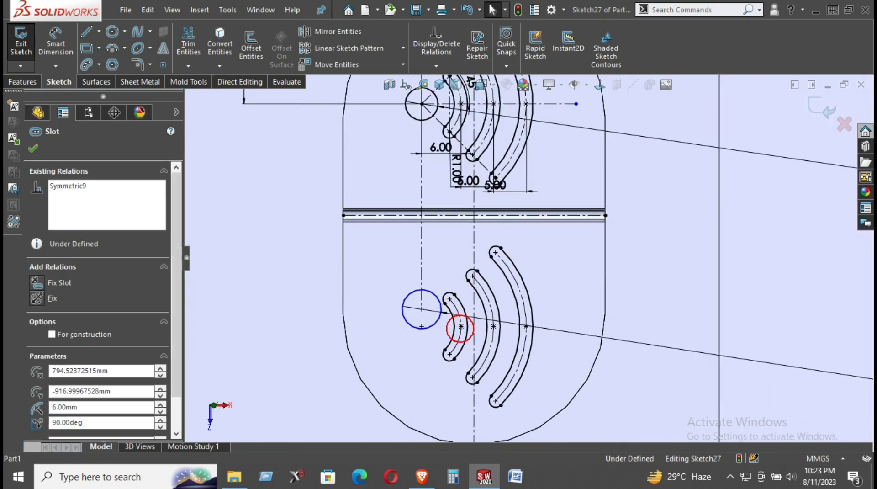
ctrl+click(424, 309)
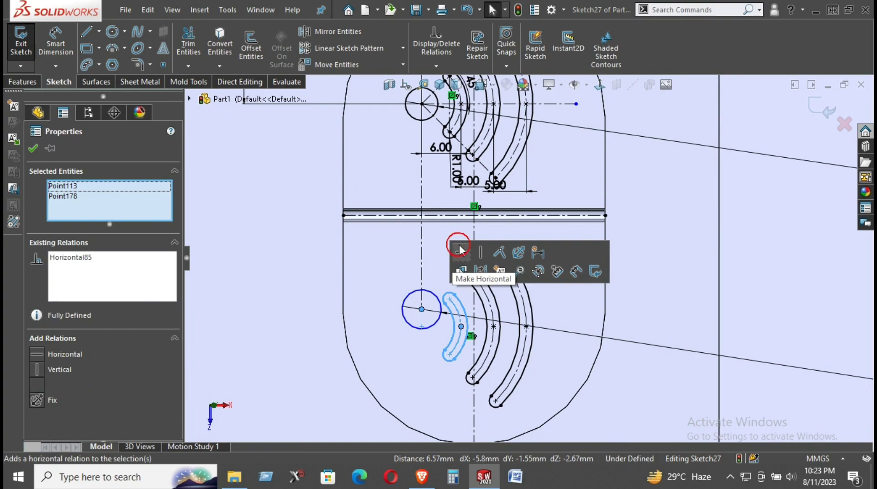
click(459, 251)
click(260, 250)
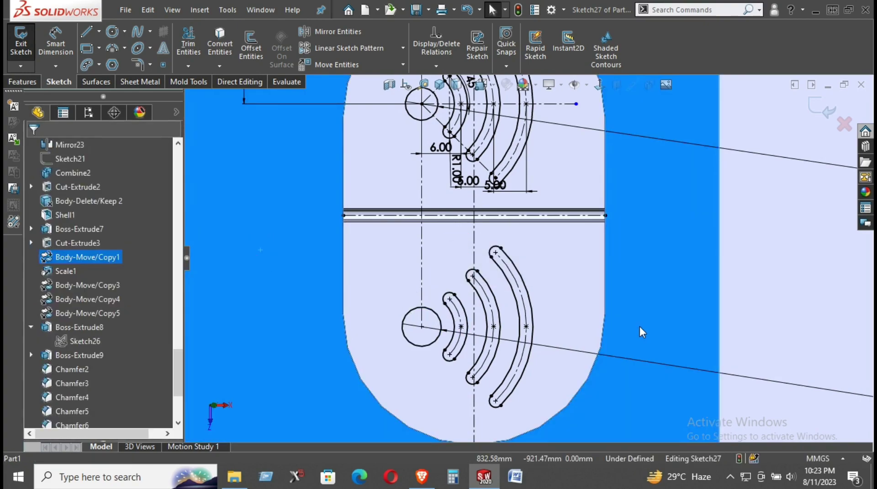
Adjust the view to fit the whole sketch
scroll(763, 293, up, 3)
click(821, 262)
scroll(721, 245, down, 3)
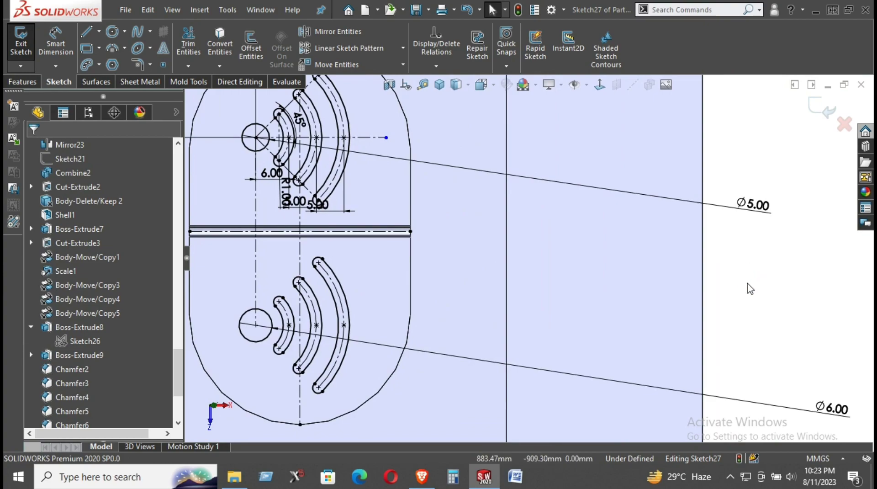
scroll(751, 285, up, 1)
scroll(750, 285, up, 1)
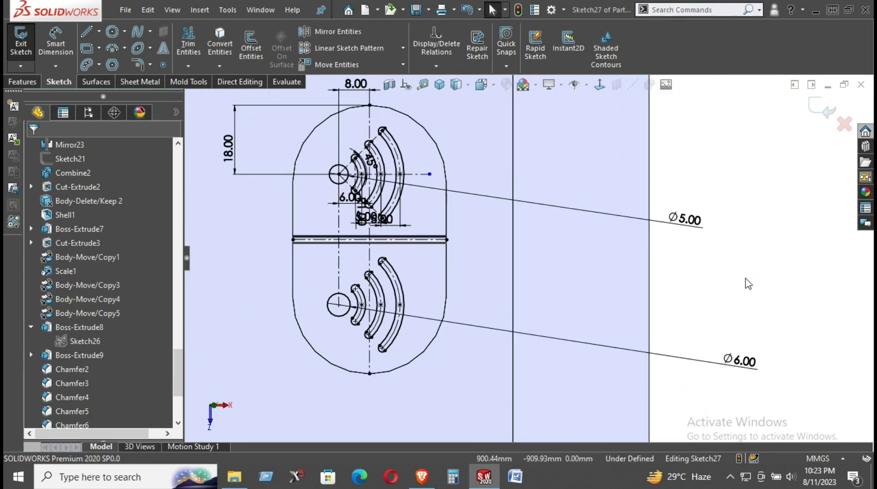
scroll(747, 283, down, 1)
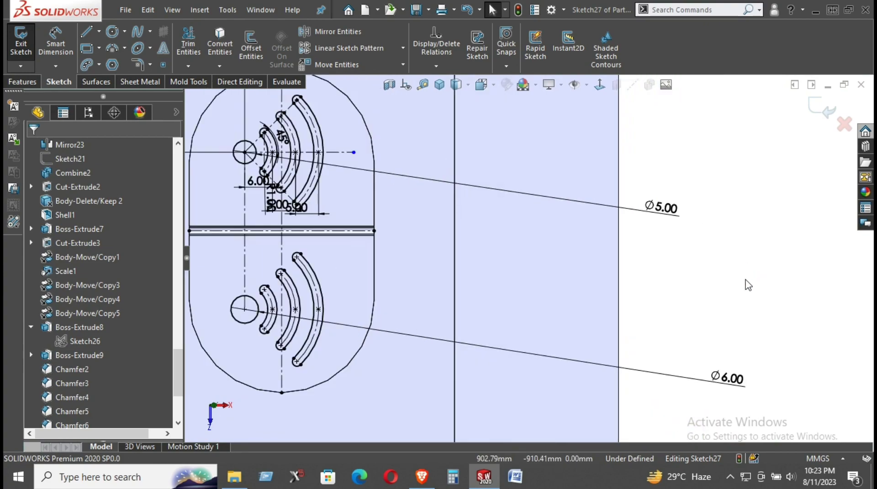
Try the 3-point rectangle at the upper arc endpoint, then revert to Corner Rectangle
click(84, 48)
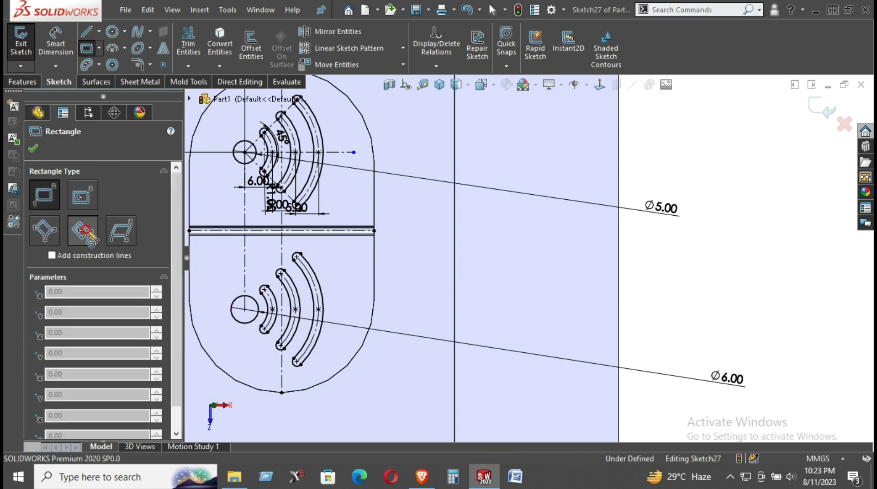
click(85, 230)
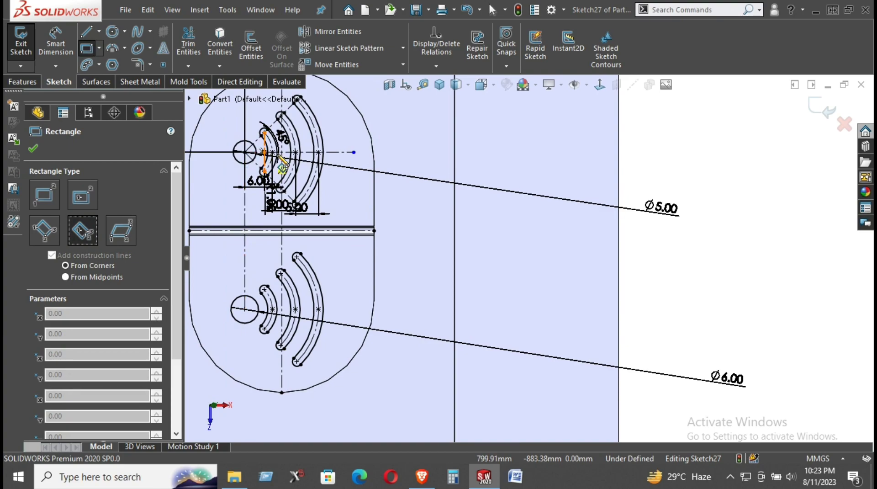
scroll(280, 158, down, 1)
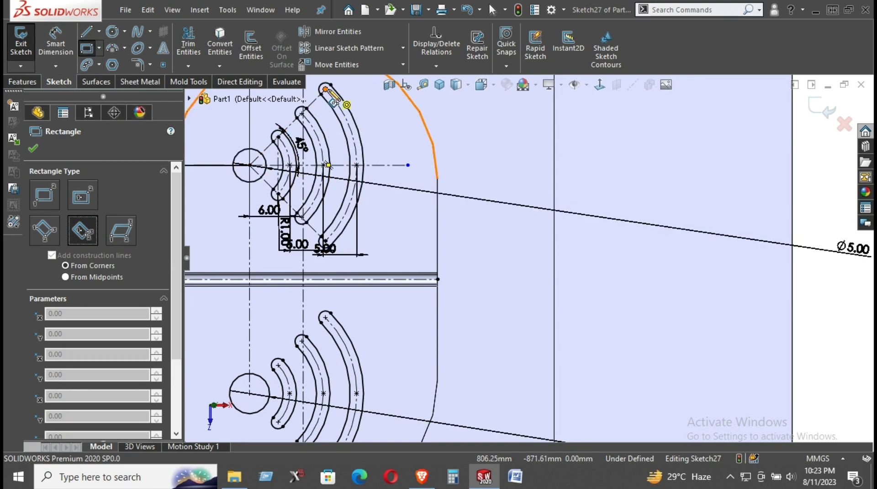
click(330, 84)
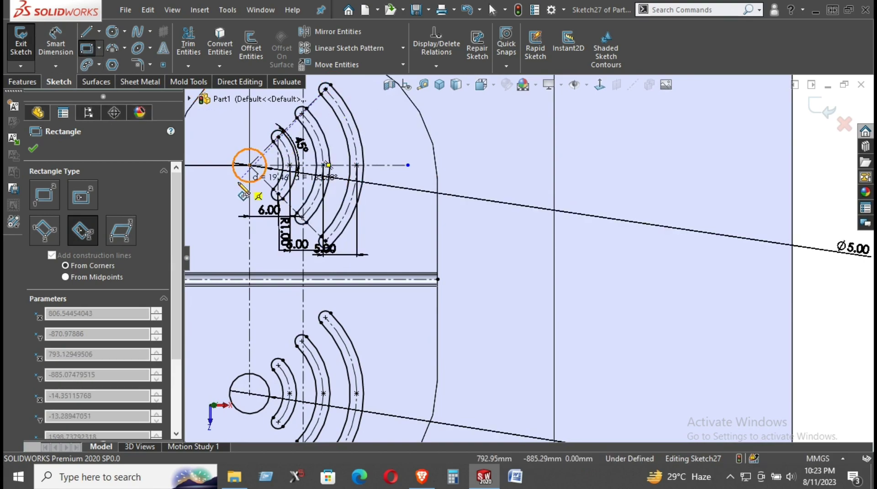
click(54, 190)
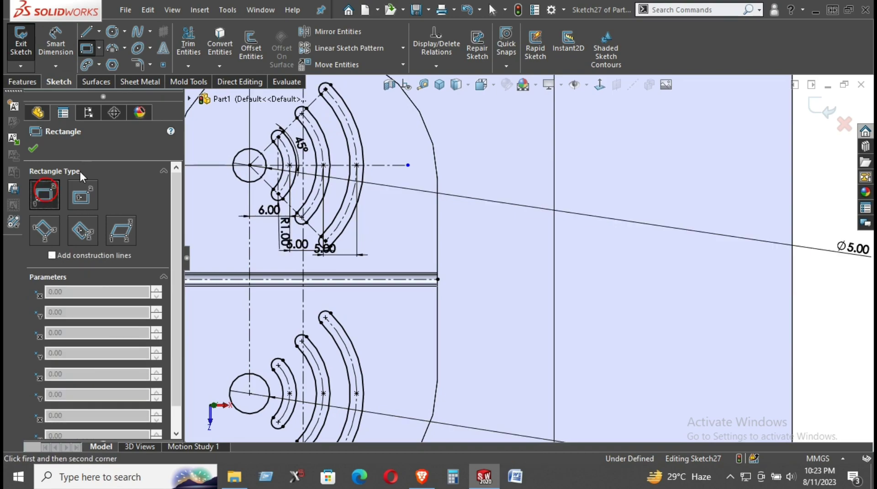
click(331, 85)
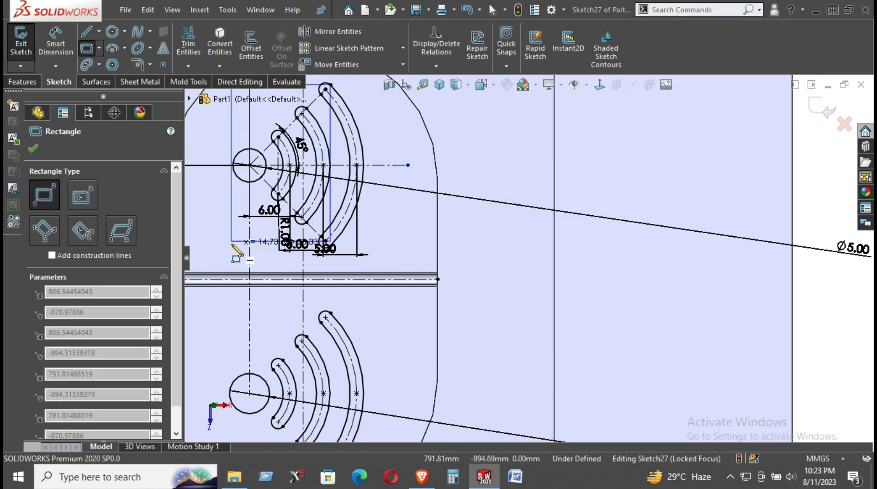
key(Escape)
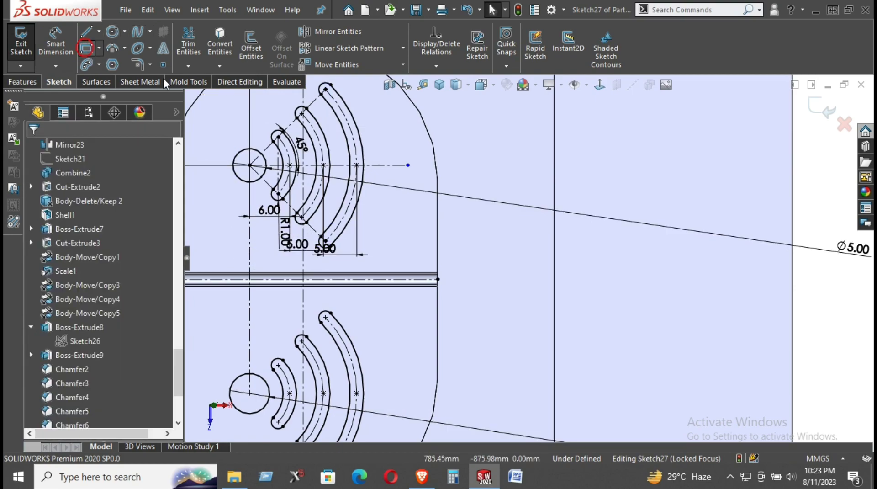
key(Return)
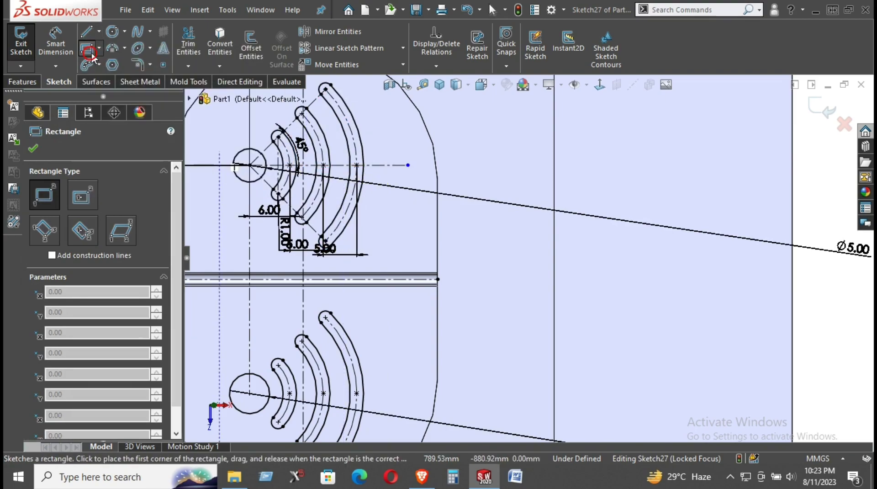
key(Escape)
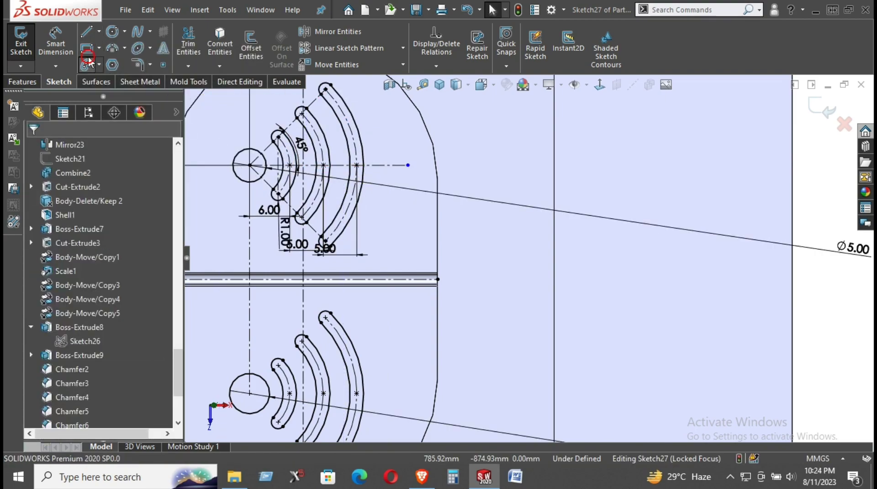
click(87, 48)
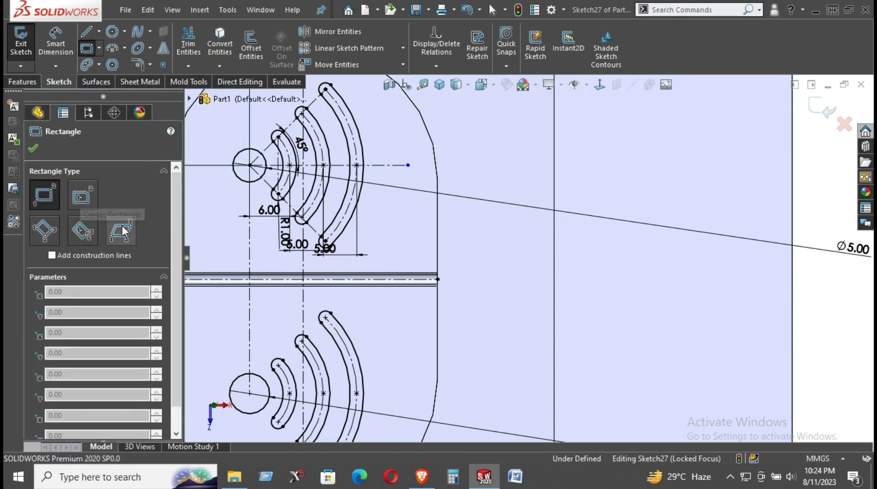
Draw a corner rectangle enclosing the upper Wi-Fi symbol
key(f)
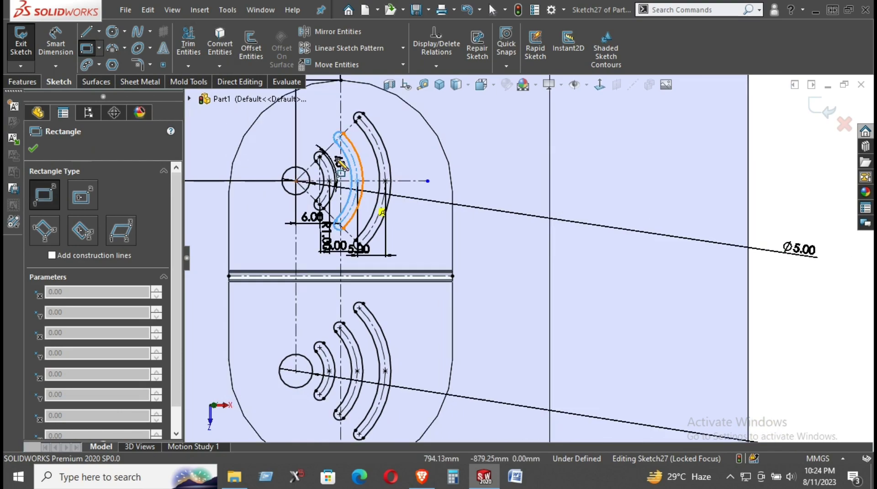
click(317, 142)
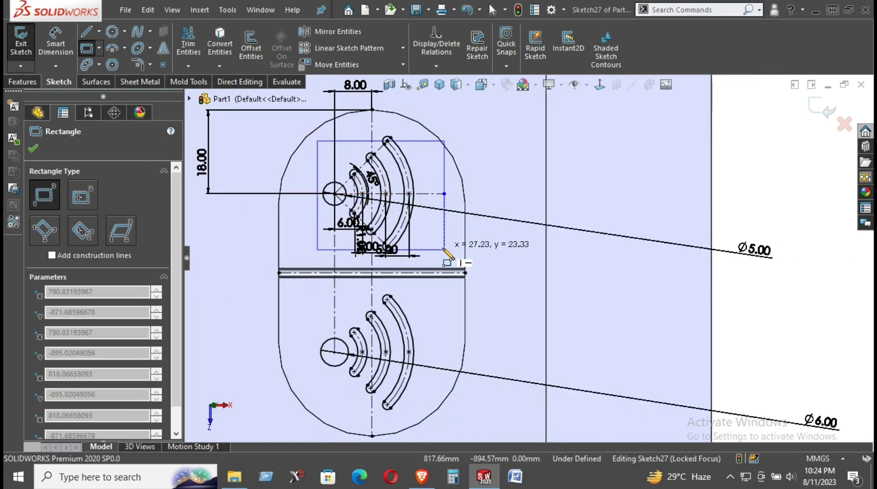
click(425, 260)
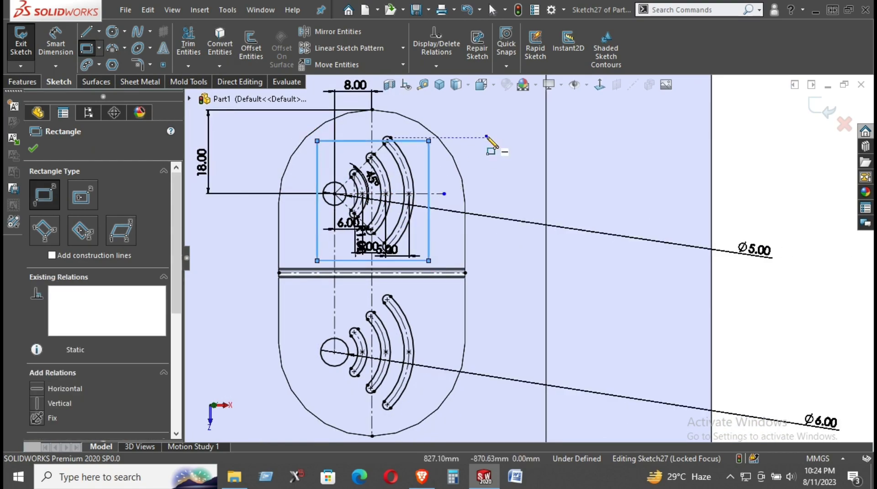
right_click(494, 145)
click(505, 145)
scroll(417, 187, down, 2)
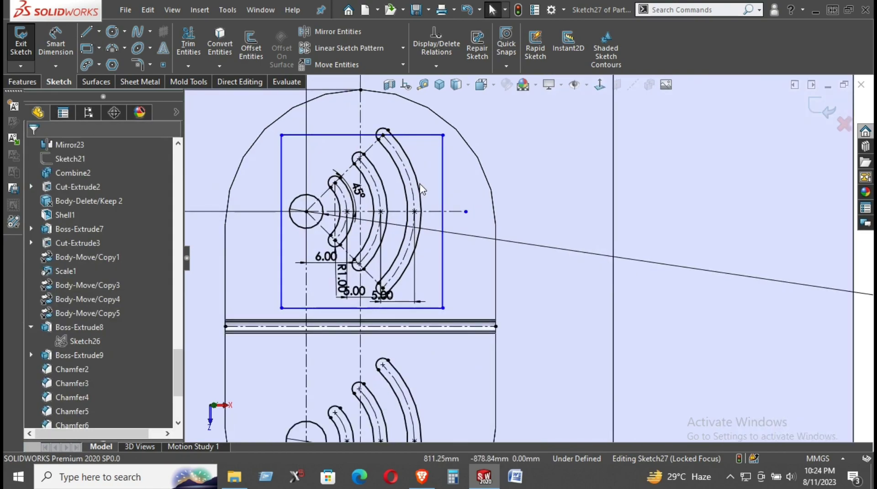
Make the rectangle's right and top edges tangent to the outer slot arc
click(419, 187)
ctrl+click(442, 187)
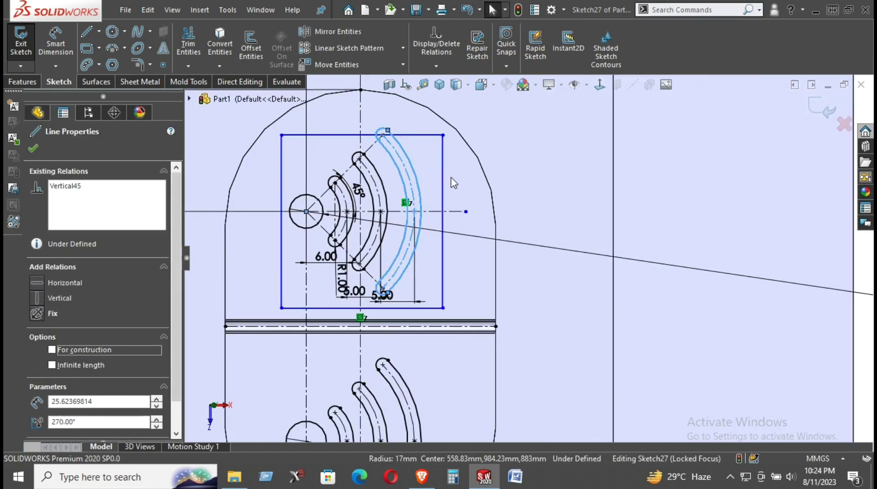
click(479, 133)
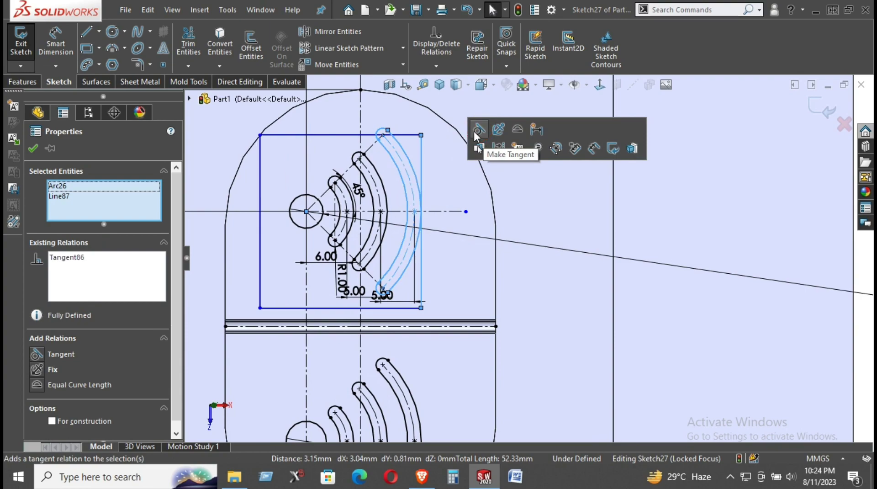
click(436, 144)
click(349, 135)
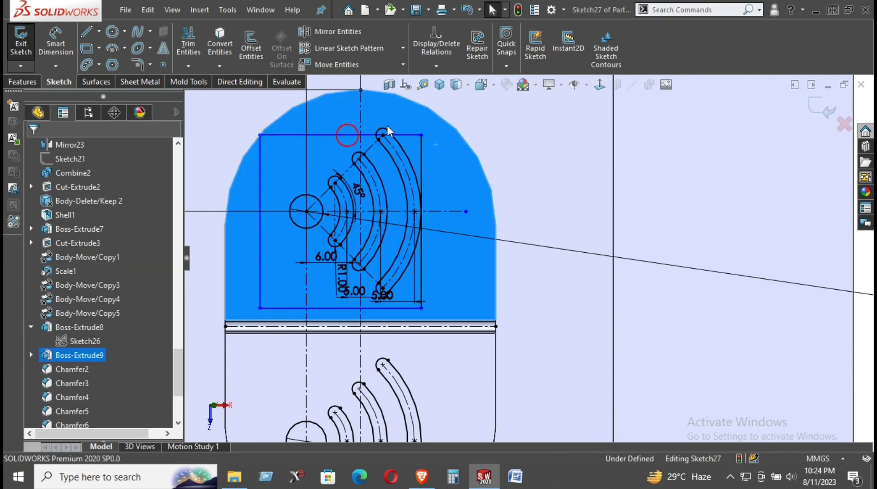
ctrl+click(383, 130)
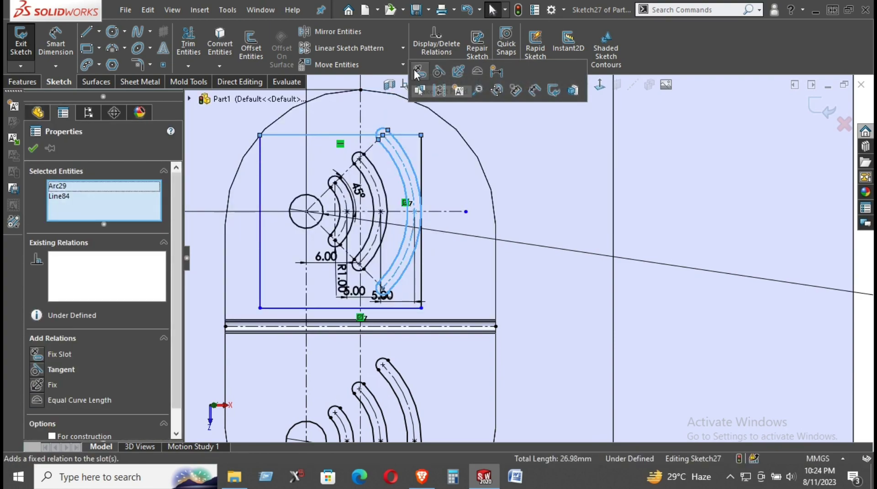
click(438, 80)
click(438, 154)
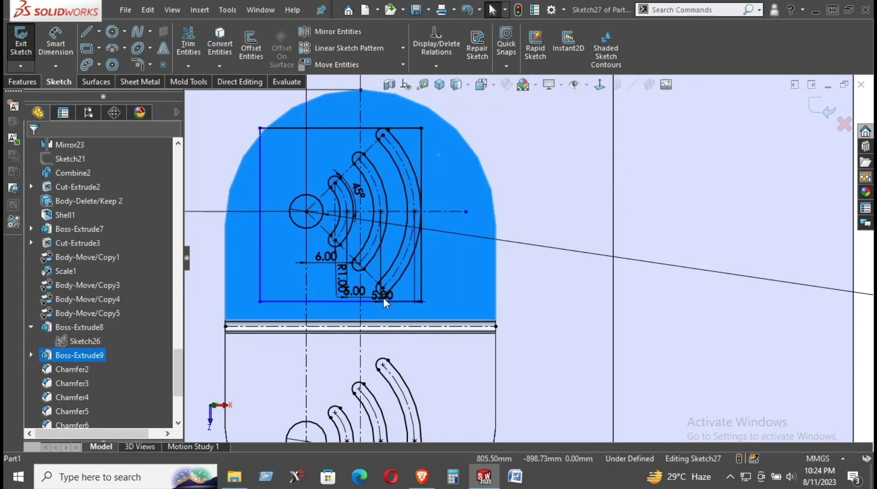
Make the bottom edge tangent to the slot end and the left edge tangent to the Ø5 circle
scroll(383, 297, down, 2)
scroll(390, 278, down, 2)
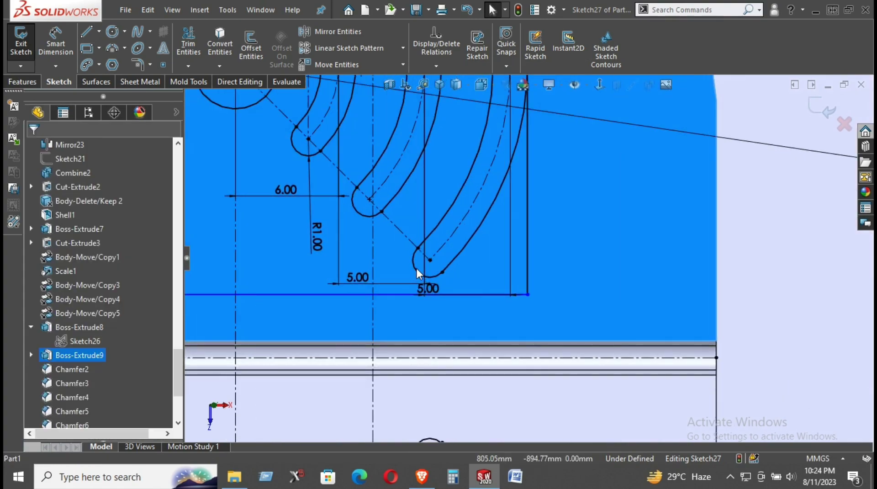
click(414, 270)
ctrl+click(414, 270)
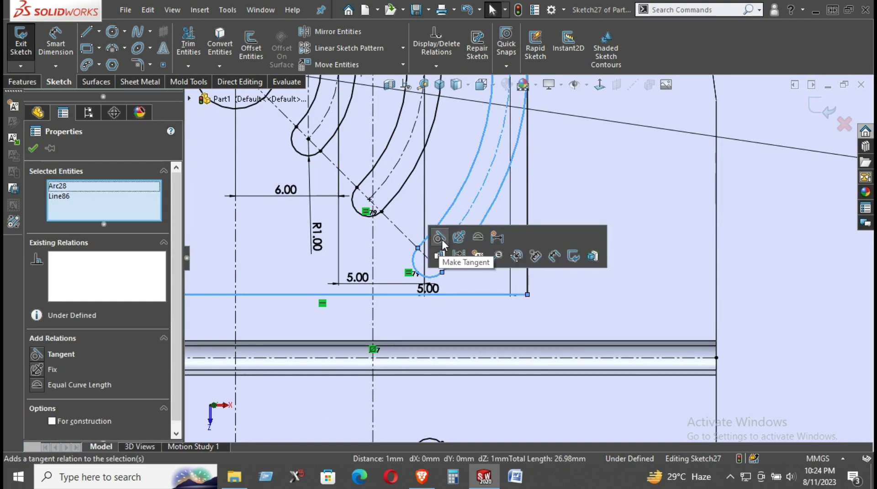
click(442, 240)
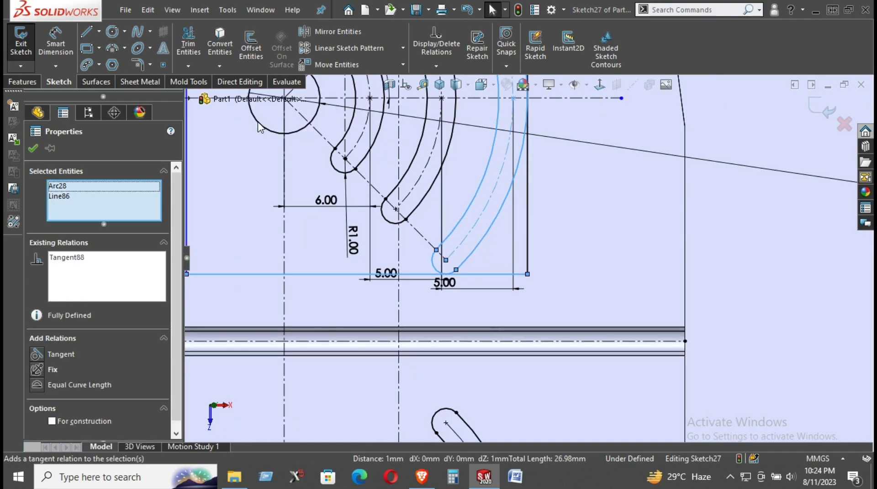
click(187, 169)
ctrl+click(268, 132)
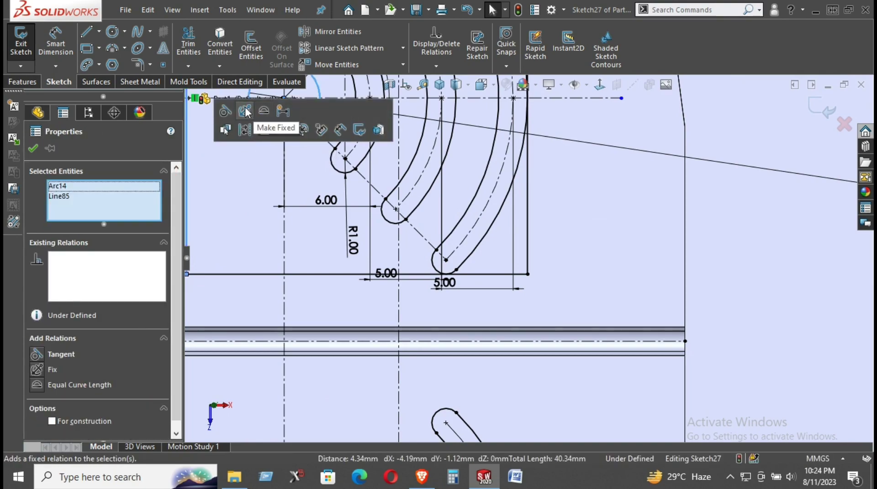
click(225, 112)
scroll(569, 248, up, 3)
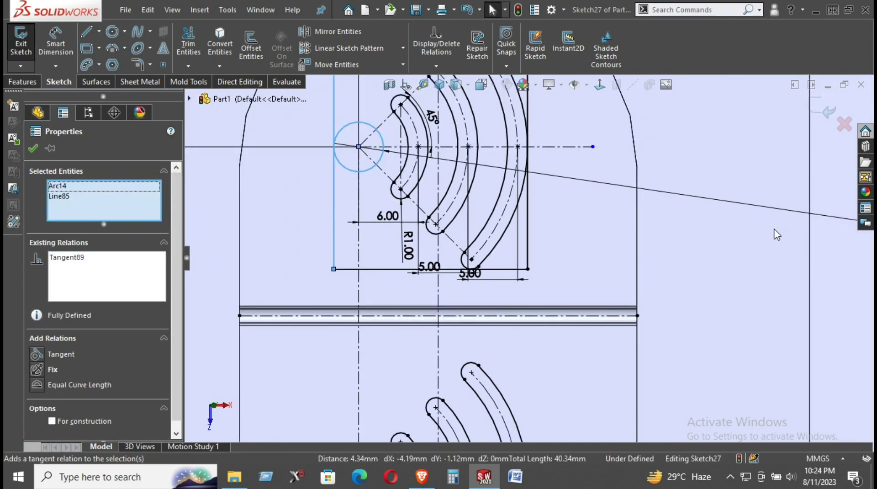
scroll(777, 234, up, 3)
scroll(772, 230, up, 2)
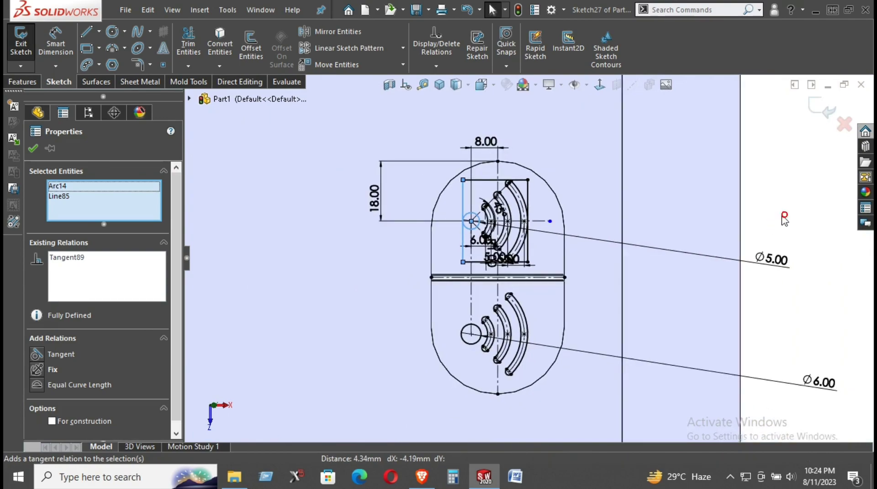
click(785, 218)
Select all four sides of the rectangle: top, left, right and bottom
scroll(492, 209, down, 3)
scroll(492, 208, down, 2)
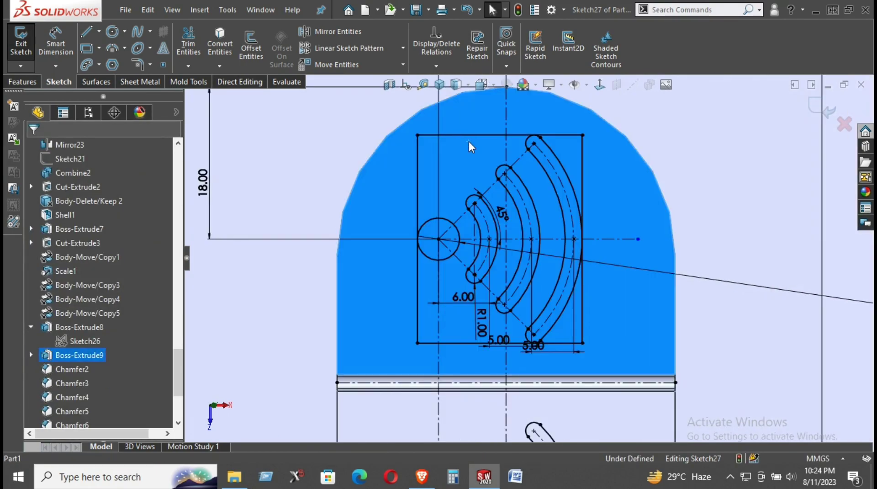
click(469, 136)
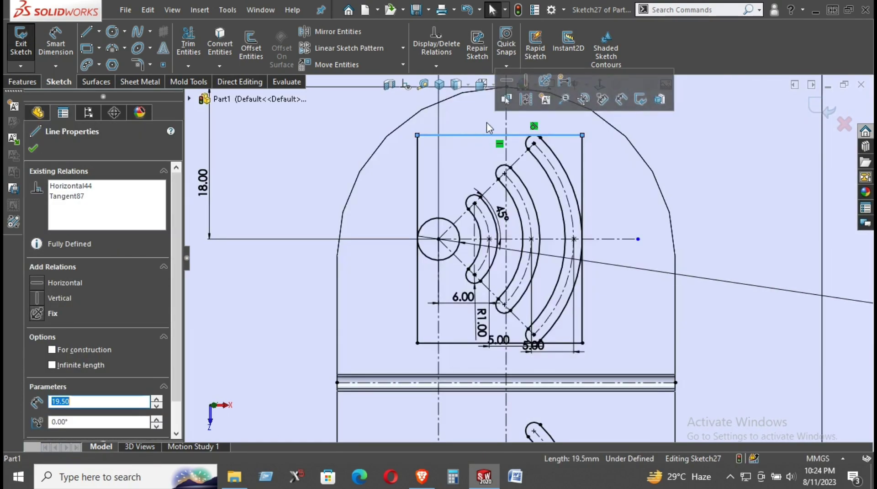
ctrl+click(418, 166)
ctrl+click(582, 151)
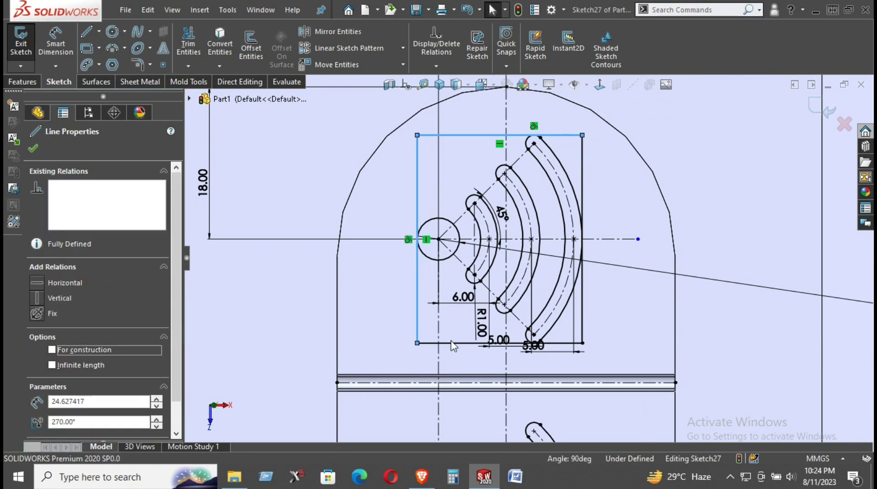
ctrl+click(445, 343)
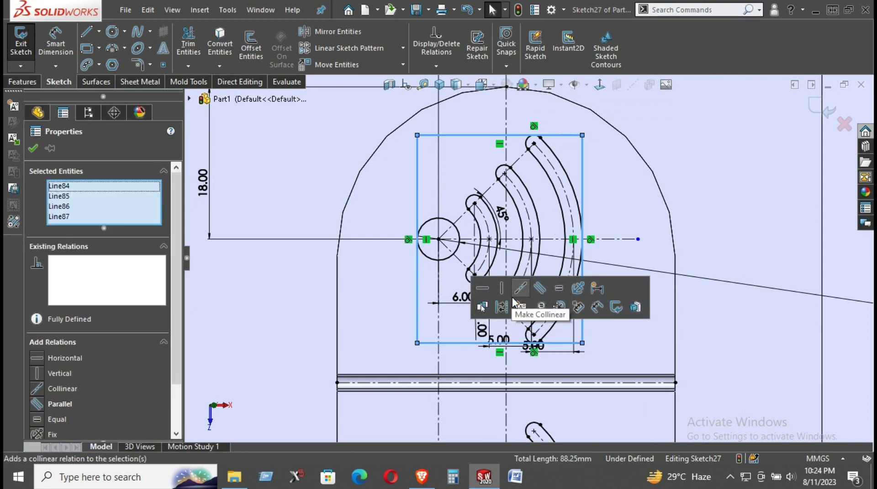
Draw a vertical centerline from the rectangle's top side to its bottom side
key(Escape)
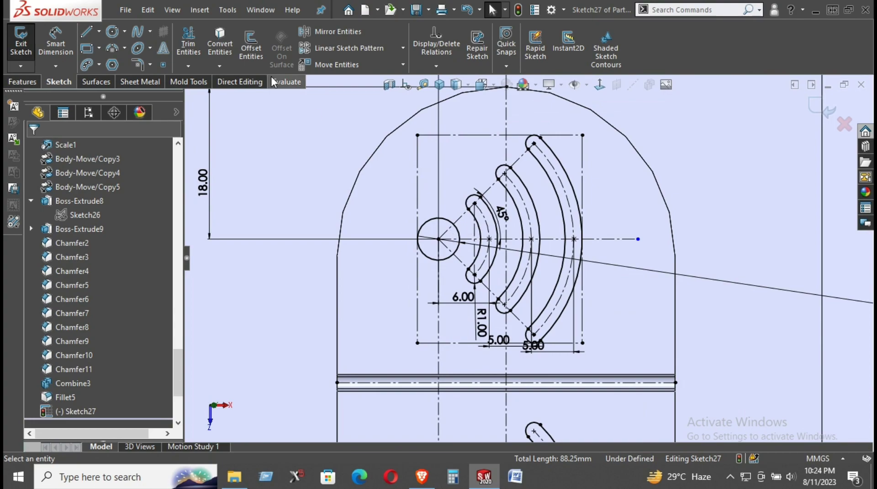
click(99, 32)
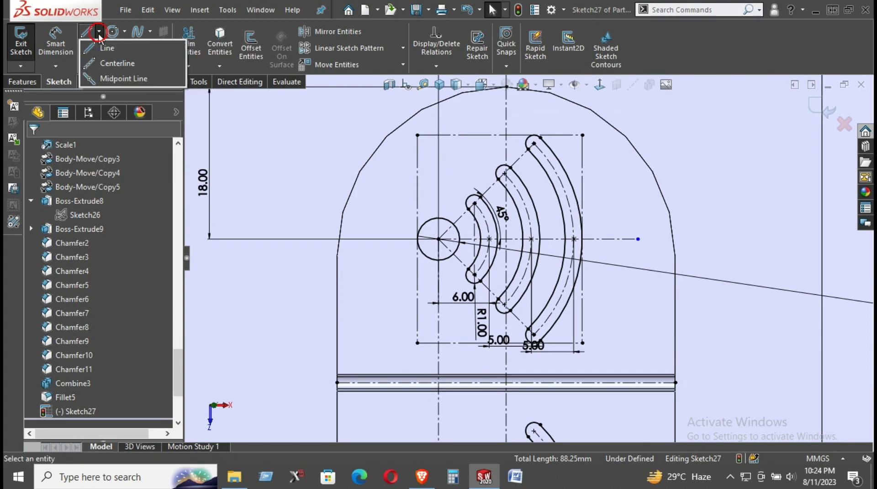
click(117, 61)
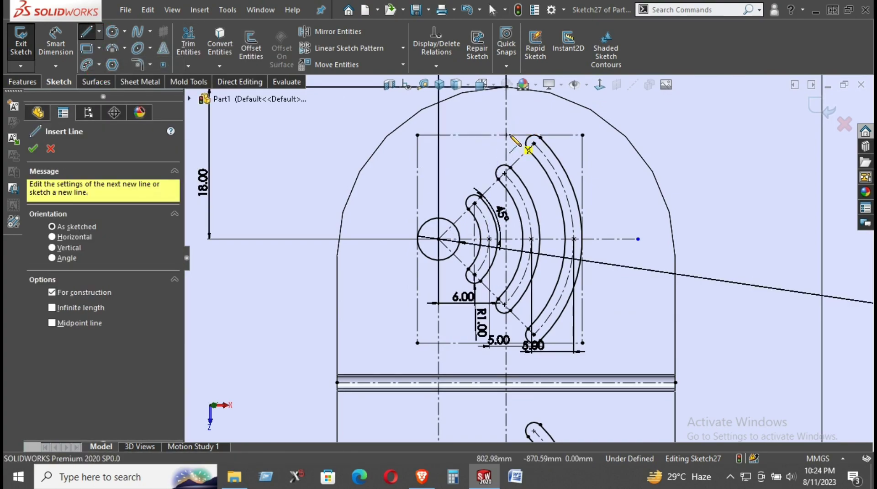
click(499, 135)
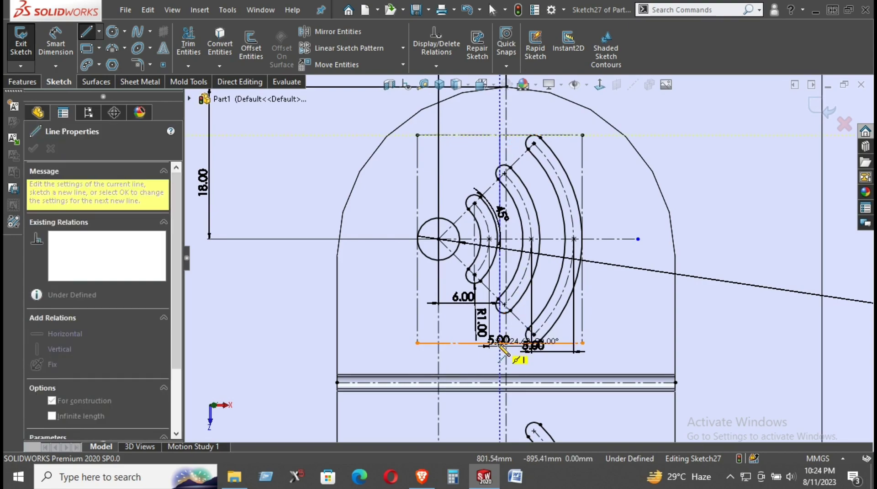
click(498, 343)
key(Escape)
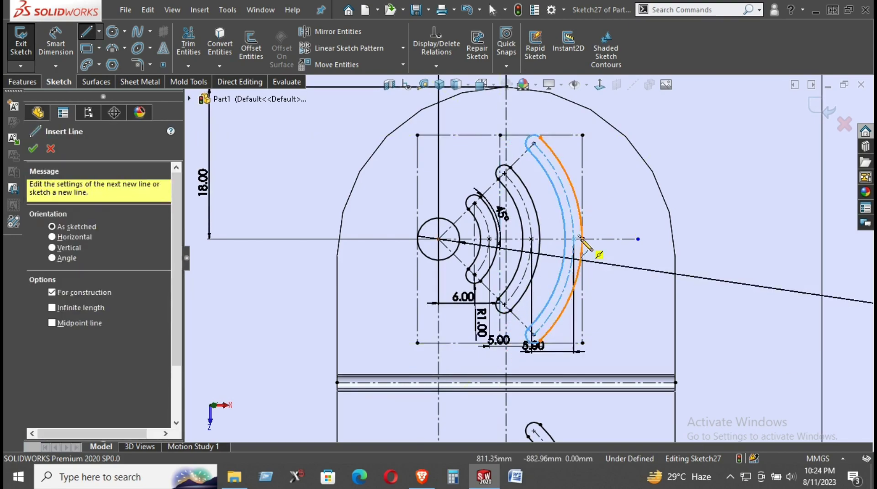
click(581, 239)
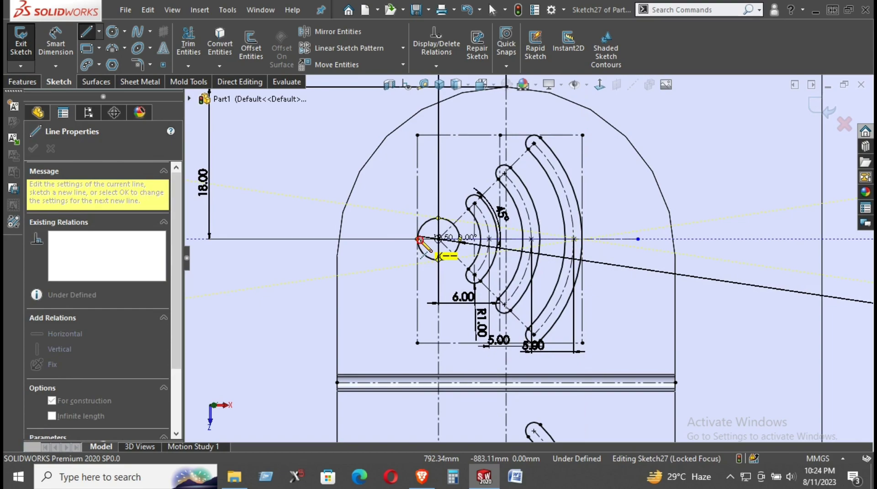
right_click(473, 137)
click(492, 150)
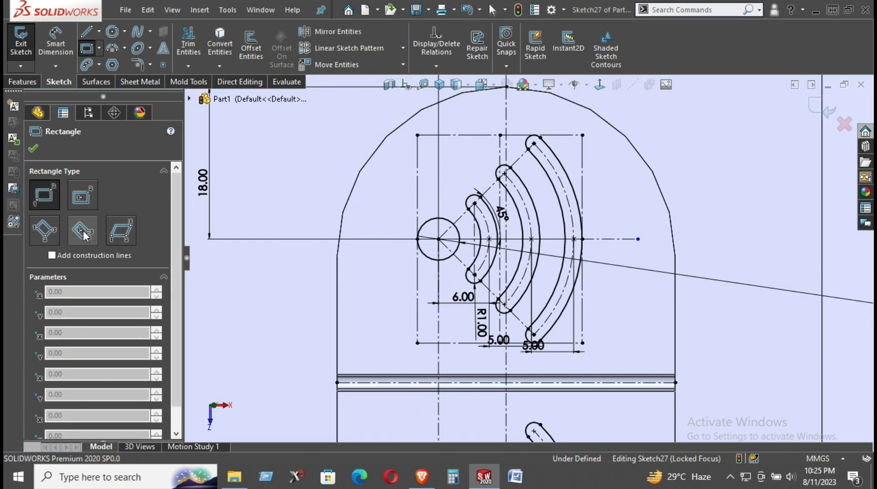
Place sketch points on the inner slot arc where it meets the horizontal axis
click(83, 231)
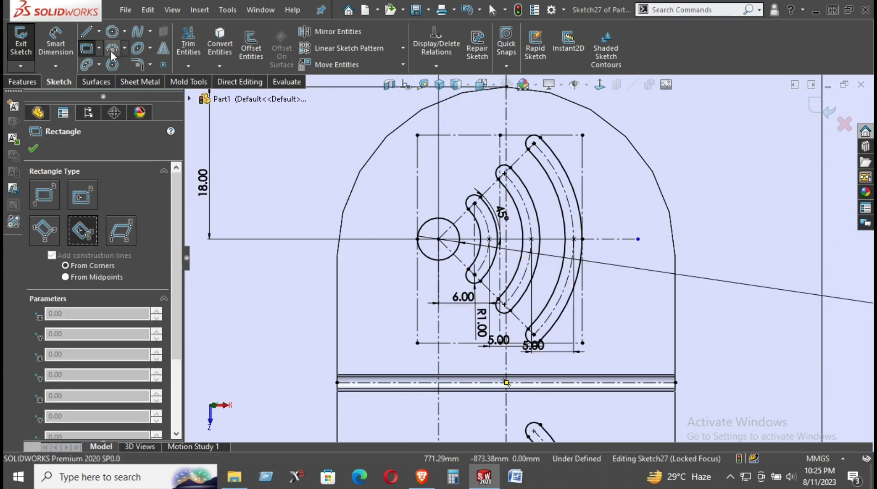
click(161, 66)
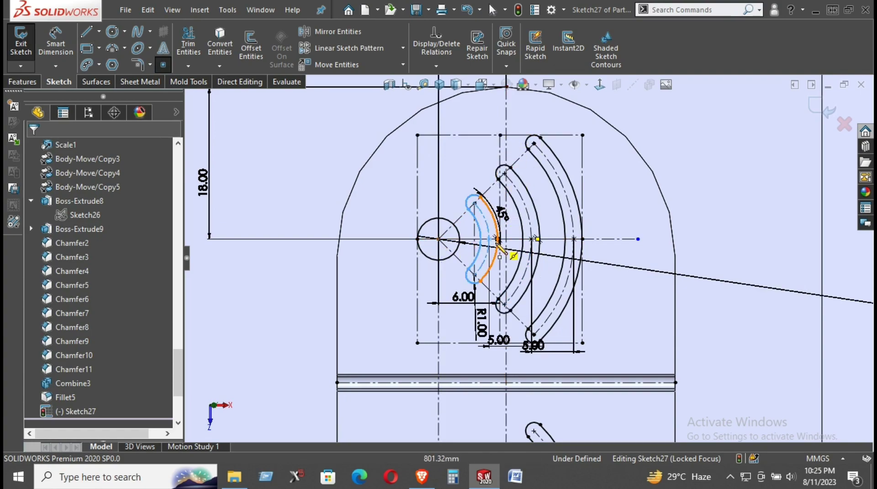
click(500, 239)
scroll(503, 240, down, 2)
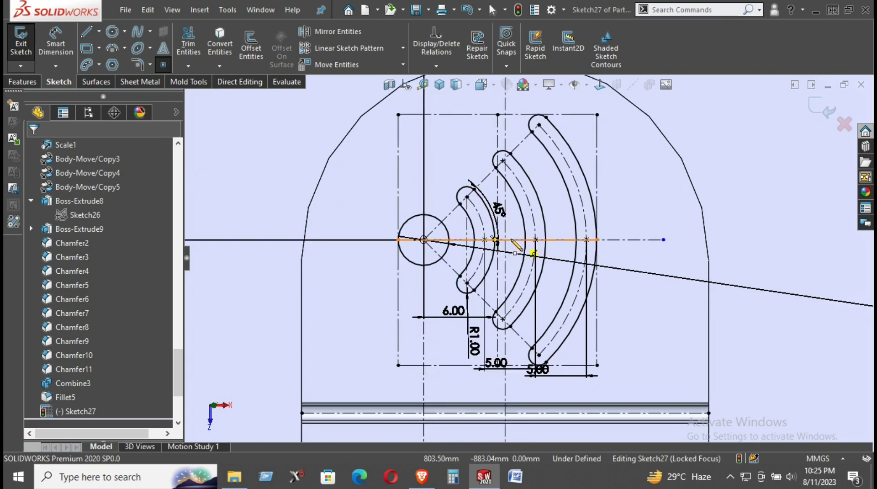
scroll(504, 237, down, 2)
scroll(531, 229, up, 2)
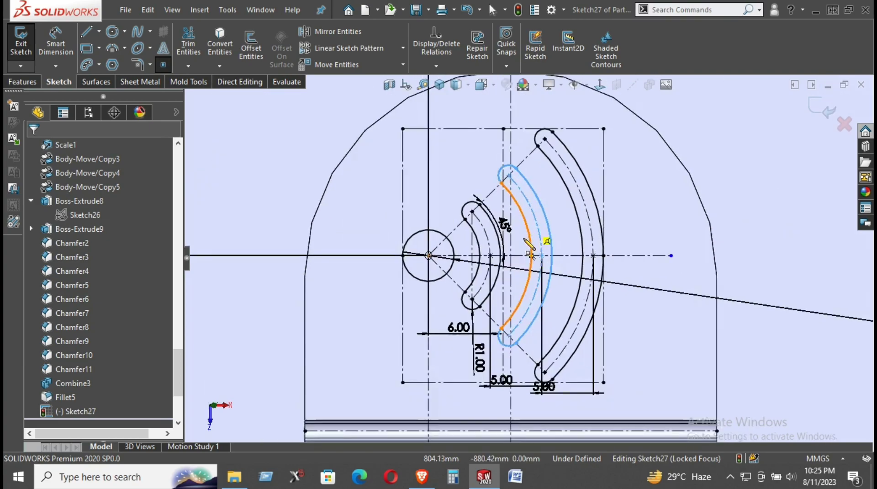
scroll(507, 240, down, 2)
scroll(494, 247, down, 2)
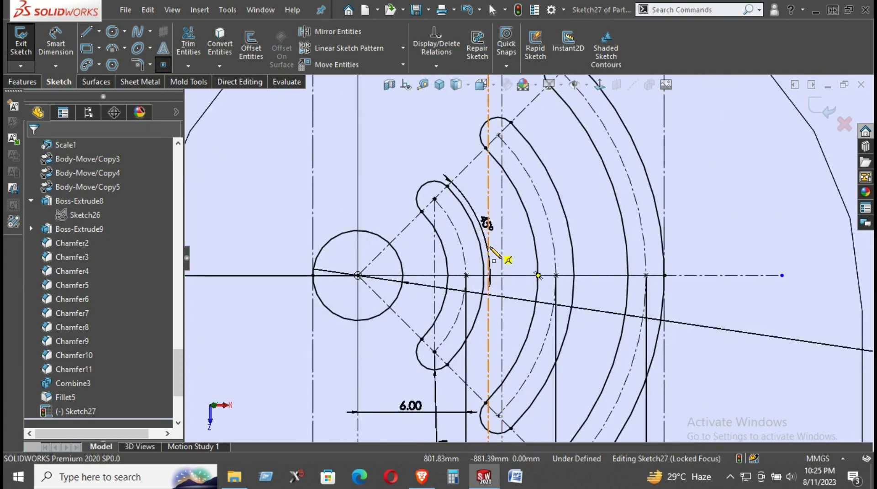
click(487, 273)
scroll(516, 253, down, 2)
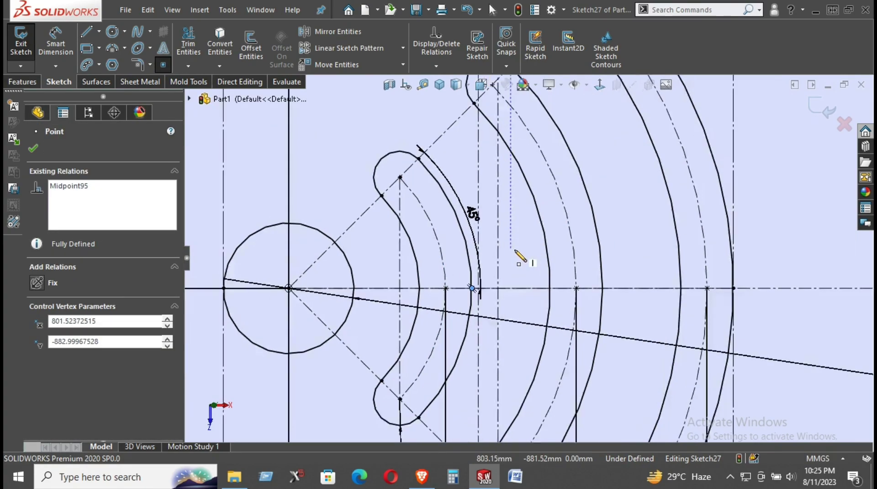
scroll(490, 290, down, 2)
scroll(494, 296, down, 2)
click(483, 288)
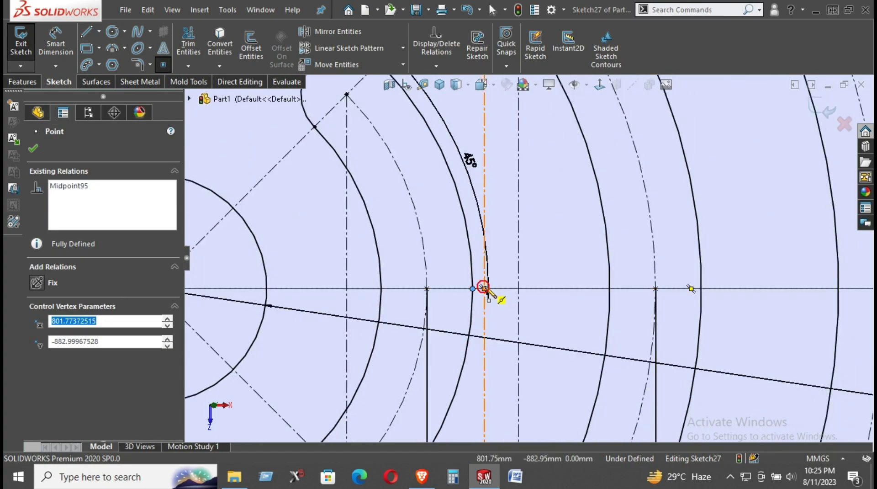
right_click(574, 197)
click(585, 201)
scroll(542, 229, up, 3)
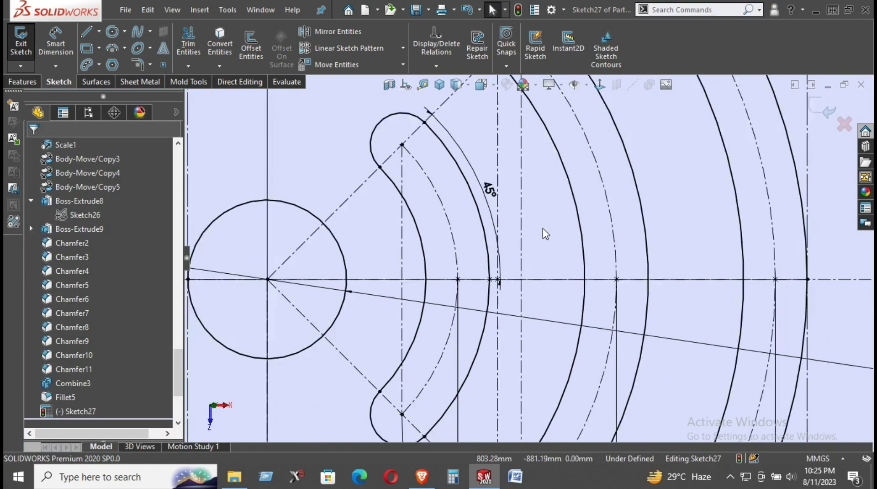
scroll(336, 156, up, 1)
Draw a thin slanted center 3-point rectangle centred on the arc-axis intersection as the slash
click(96, 50)
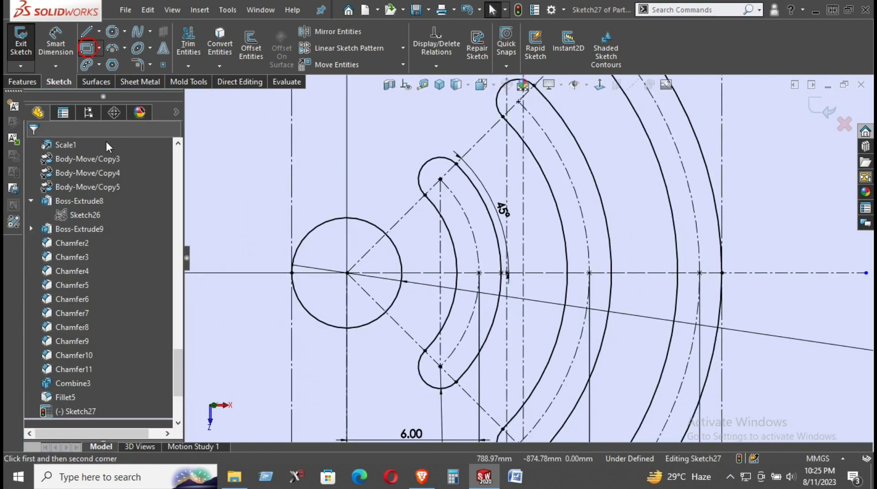
click(82, 230)
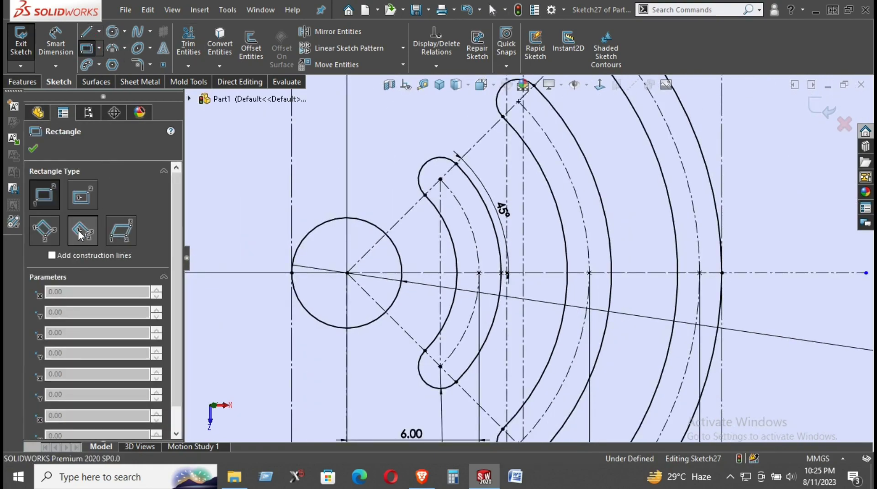
click(507, 273)
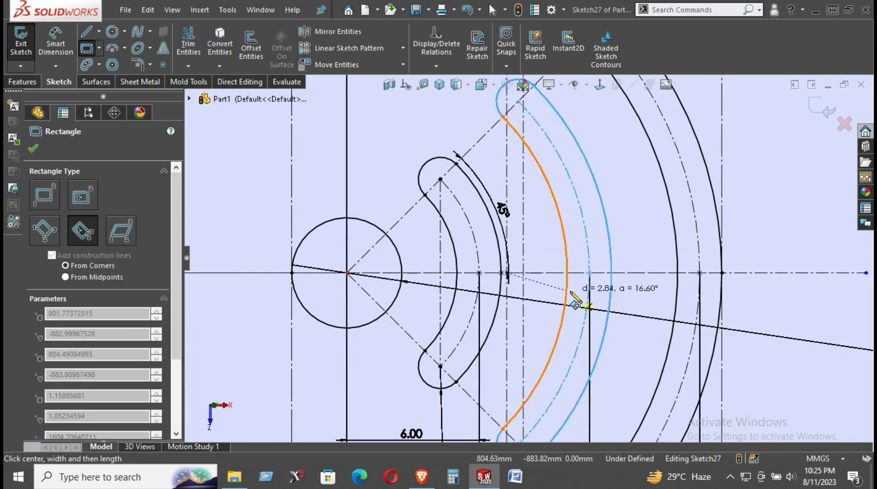
scroll(580, 290, up, 5)
scroll(569, 293, up, 1)
scroll(599, 346, up, 2)
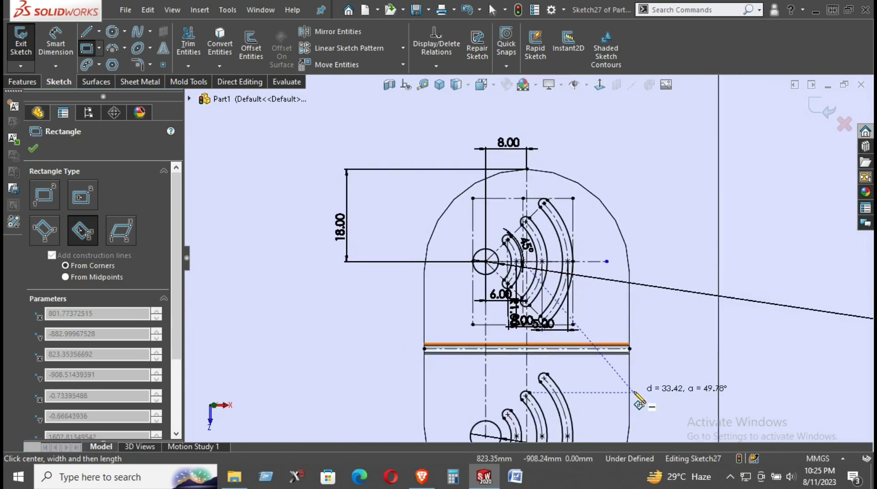
scroll(635, 393, up, 2)
scroll(564, 293, down, 2)
scroll(594, 300, down, 2)
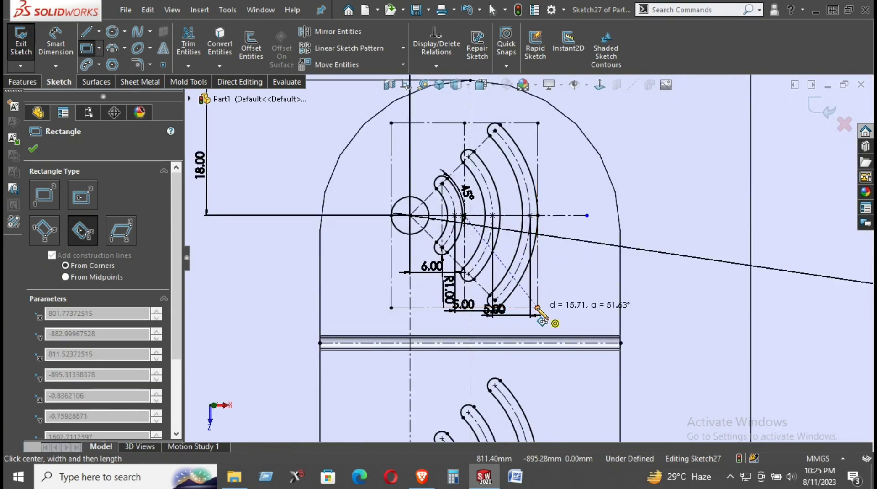
click(569, 286)
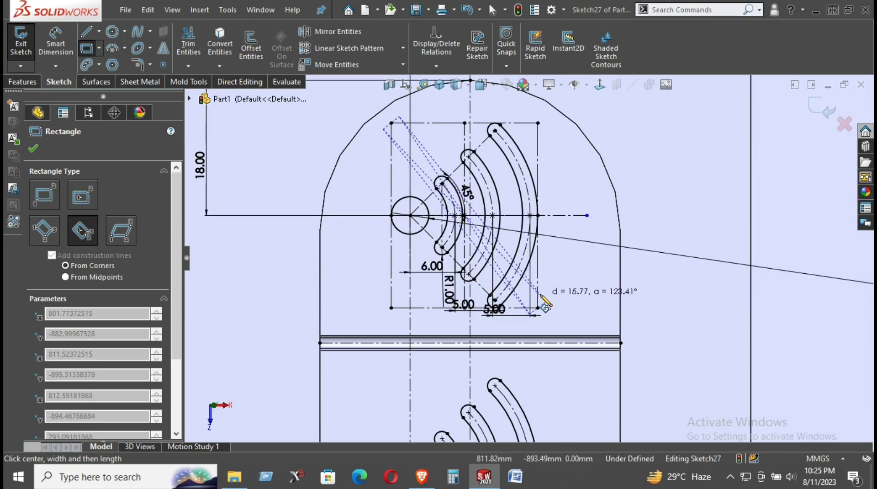
click(545, 306)
right_click(577, 281)
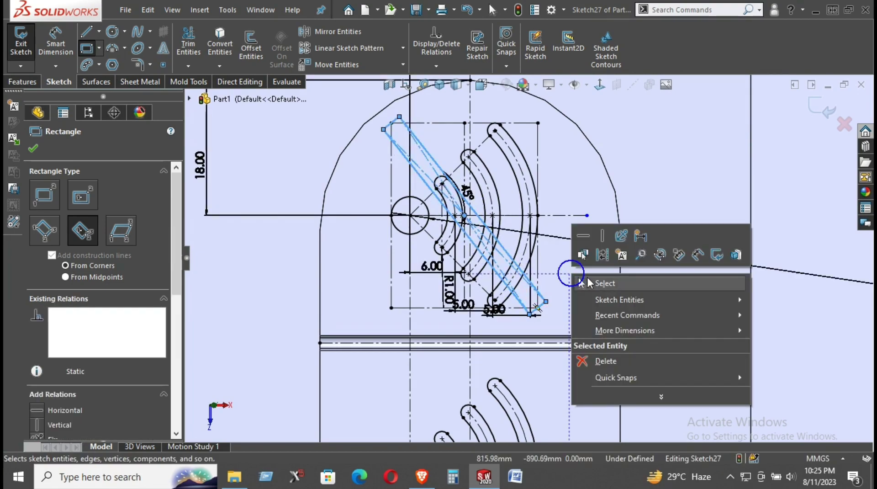
click(589, 287)
scroll(542, 288, down, 2)
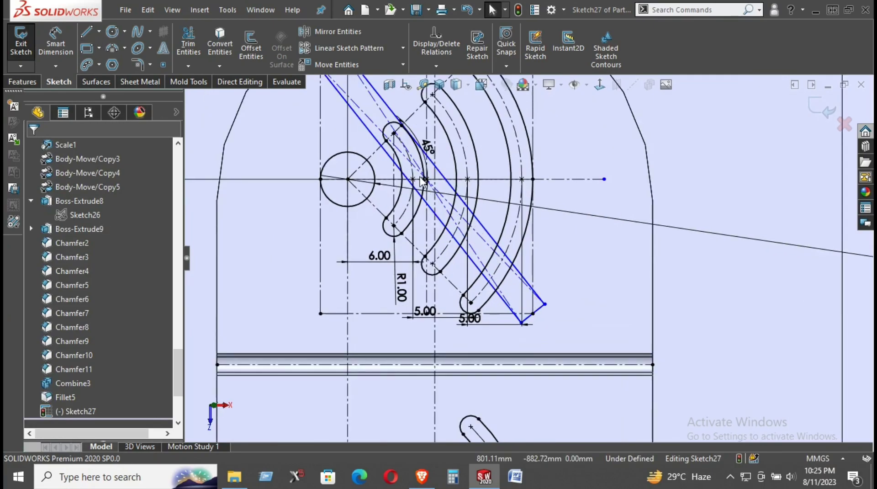
Fit the part in view and inspect the slash midpoint at the arc-axis intersection
scroll(531, 276, up, 3)
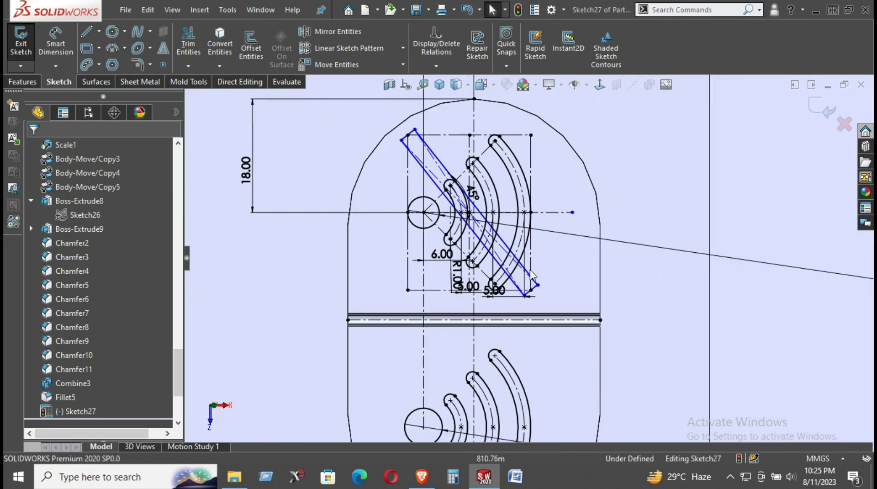
scroll(479, 214, down, 3)
scroll(479, 228, down, 2)
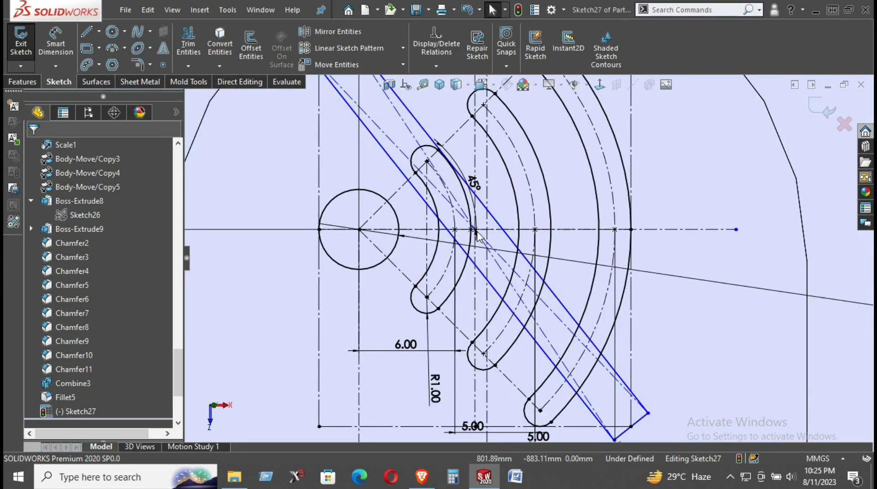
scroll(480, 234, down, 2)
click(478, 232)
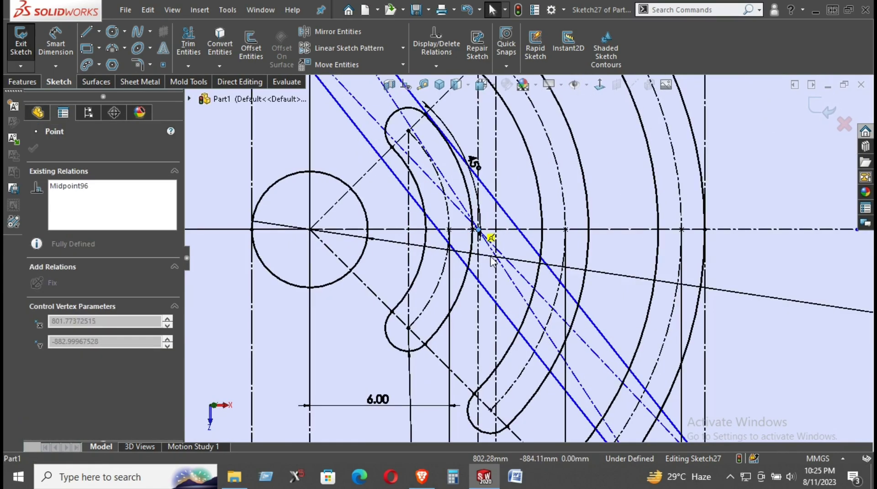
right_click(489, 237)
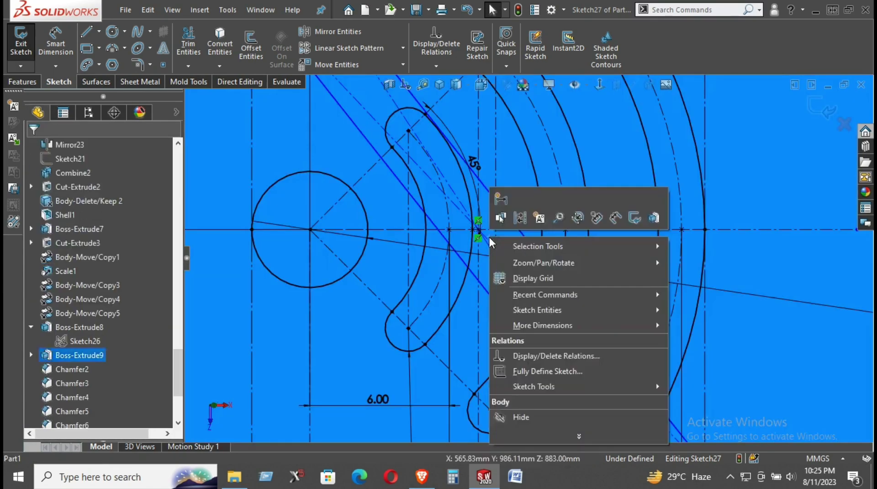
click(452, 197)
key(f)
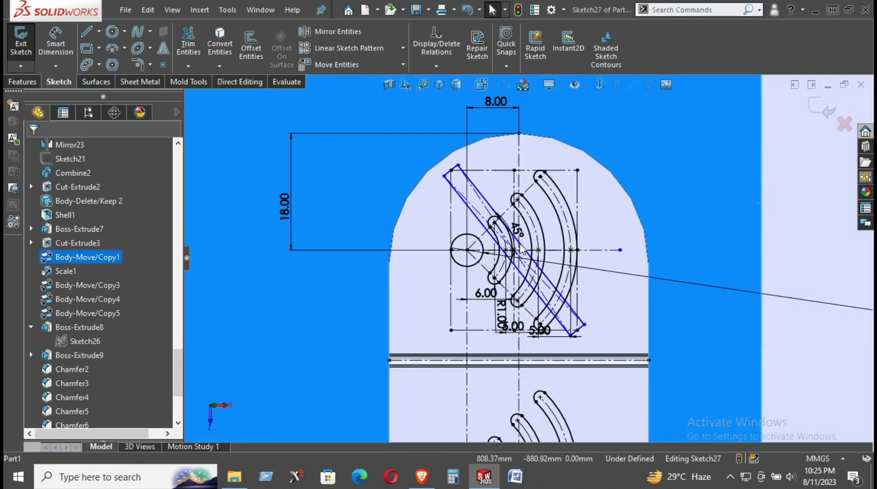
scroll(504, 258, down, 2)
click(453, 267)
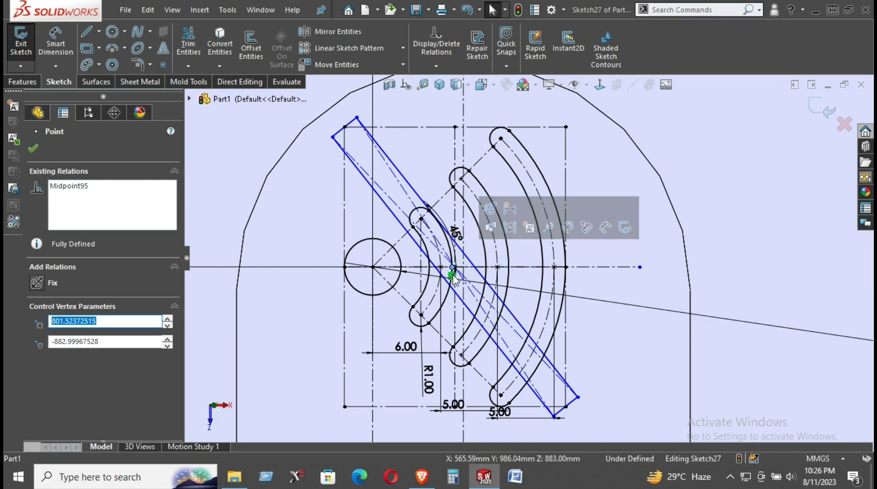
click(799, 211)
scroll(669, 229, up, 2)
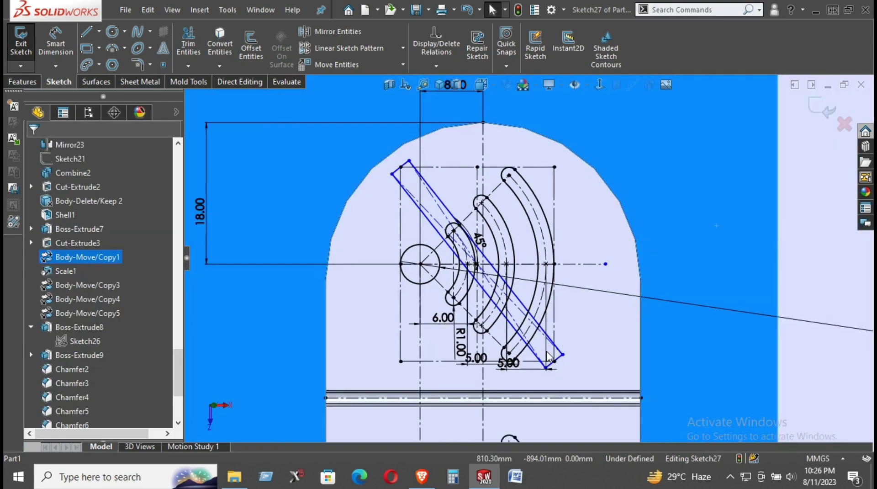
Dimension the slash's short end line to 2 mm
key(d)
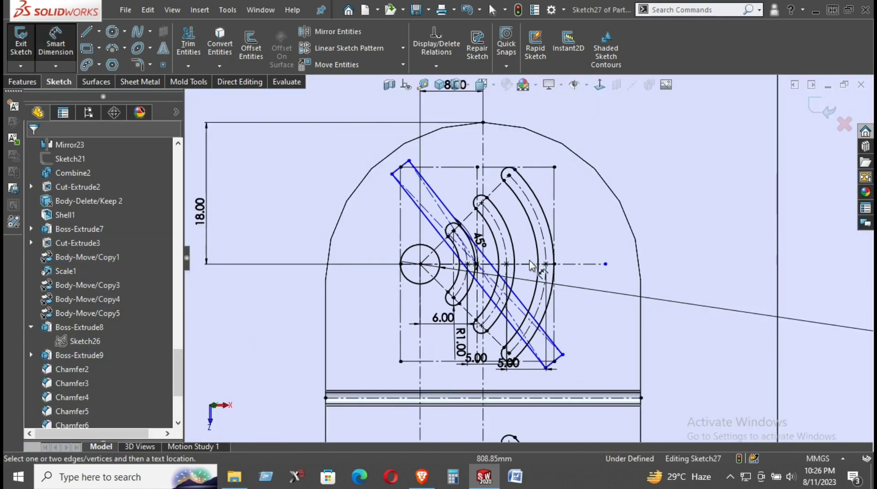
scroll(567, 383, down, 2)
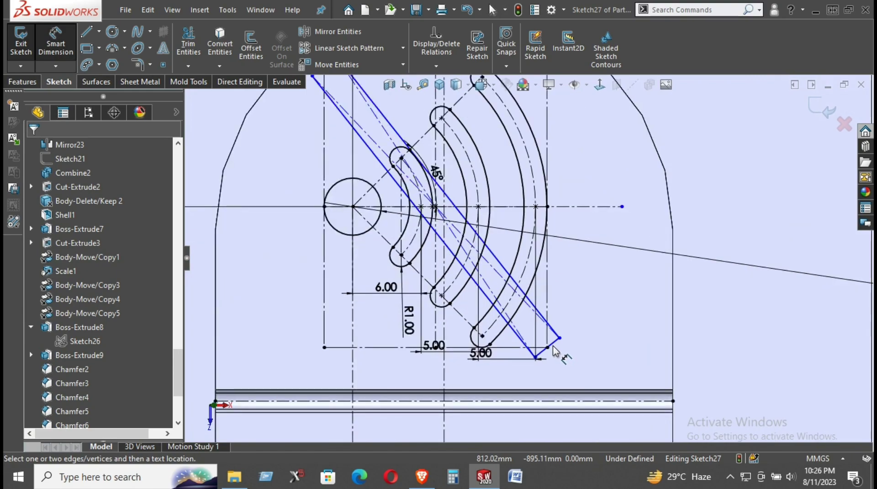
click(552, 347)
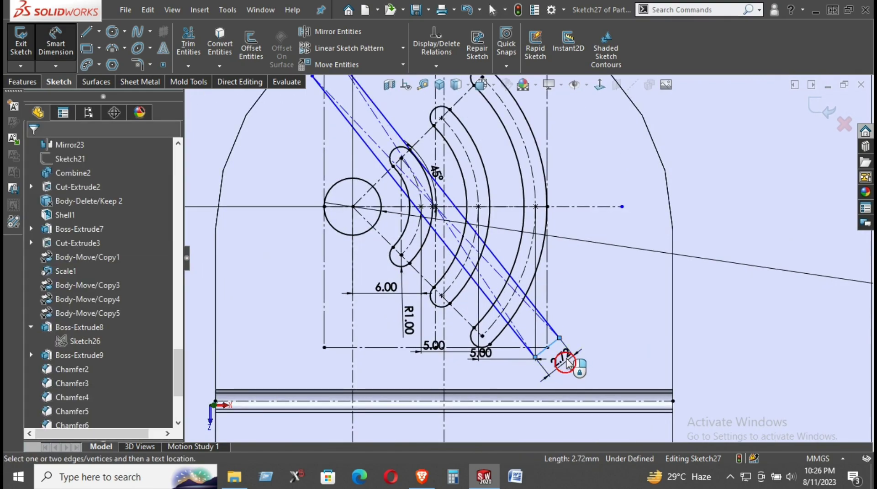
click(564, 360)
text(2)
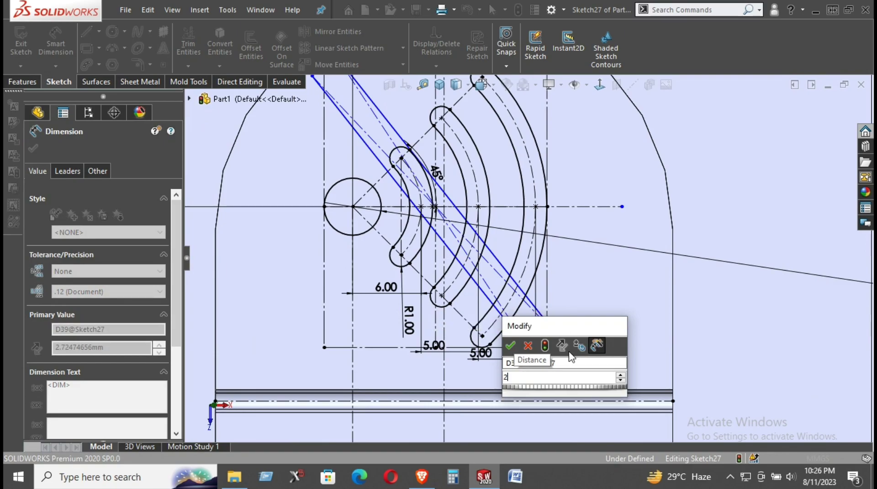
key(Escape)
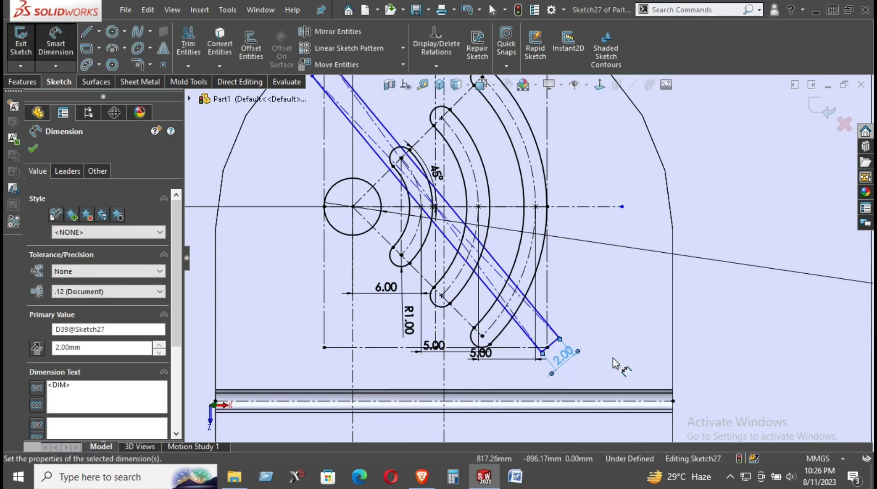
Dimension the slash's long edge to a 30 mm length
scroll(616, 352, up, 5)
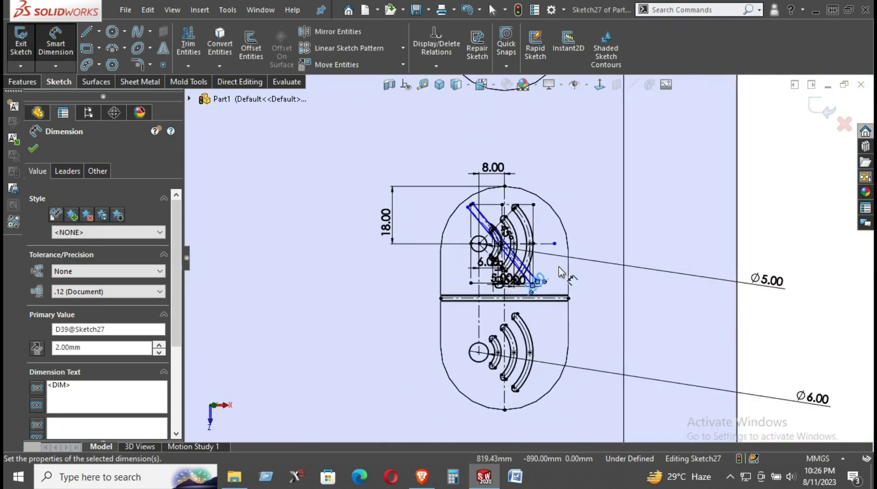
scroll(568, 274, down, 2)
scroll(456, 210, down, 1)
scroll(413, 185, down, 1)
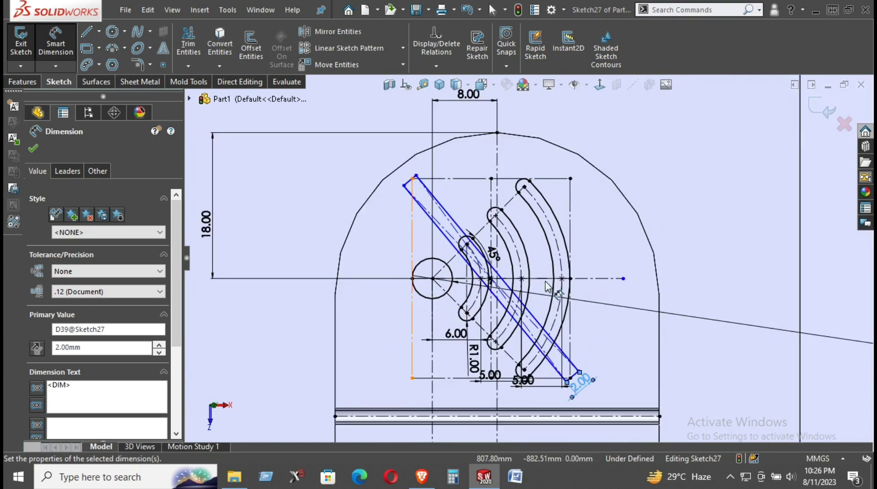
scroll(575, 354, down, 1)
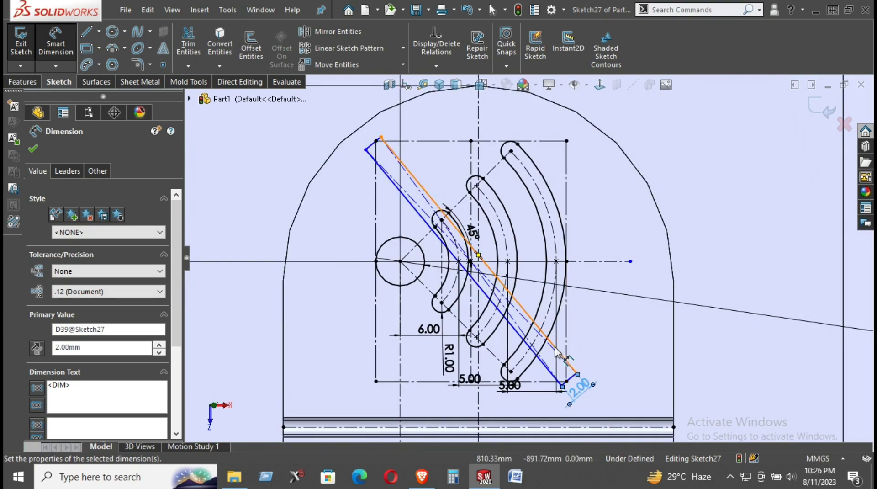
click(556, 349)
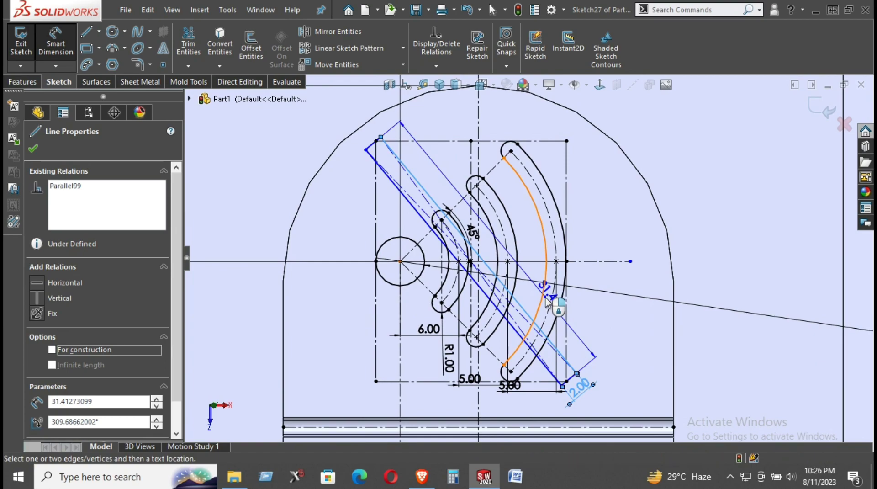
click(599, 261)
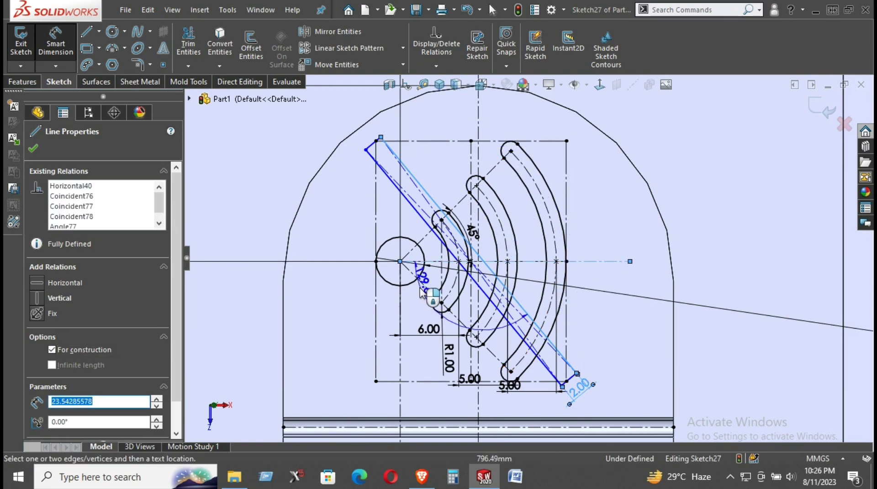
click(530, 261)
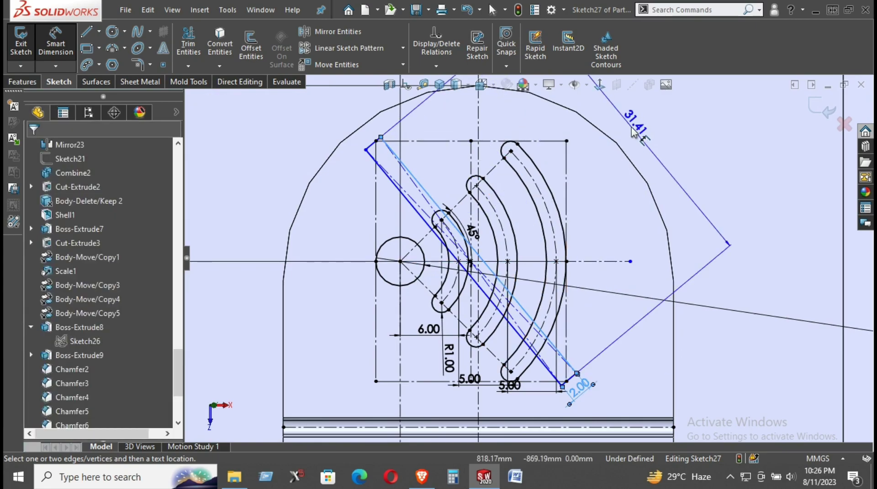
click(633, 131)
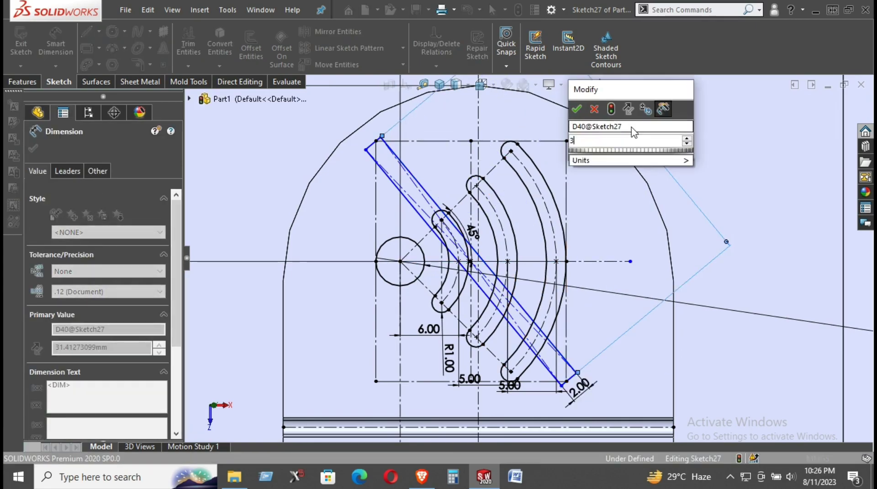
text(30)
key(Return)
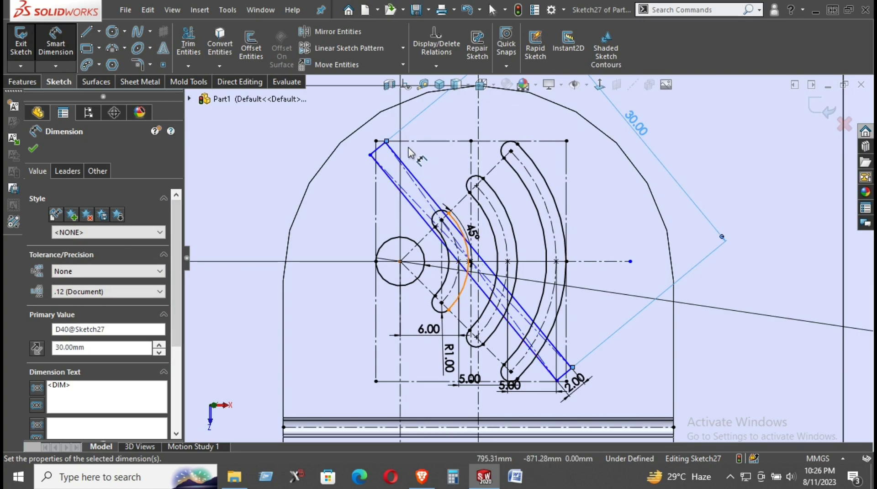
right_click(347, 191)
click(365, 223)
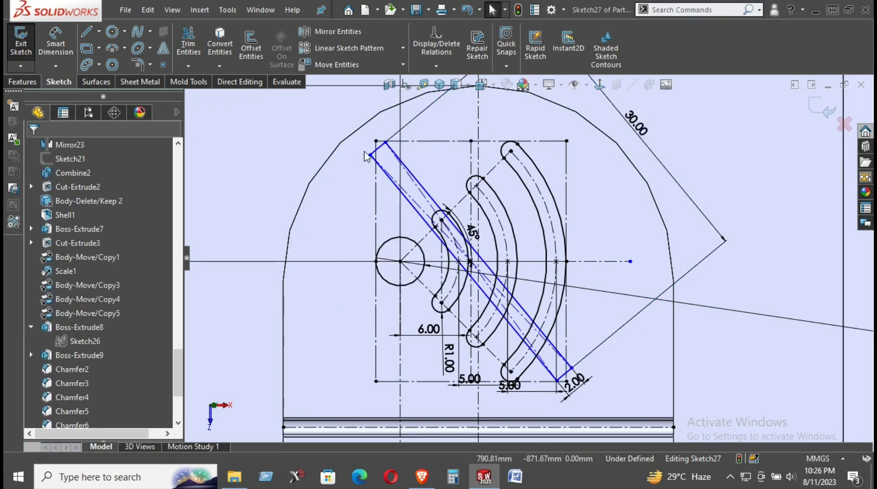
Drag the slash's upper-left corner to test its constraint, then review the sketch
drag(370, 155, 394, 178)
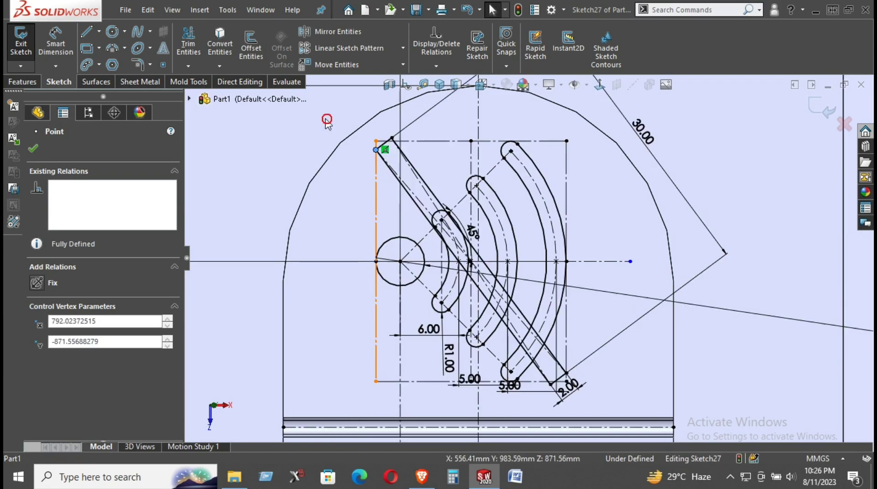
click(358, 160)
scroll(392, 147, down, 3)
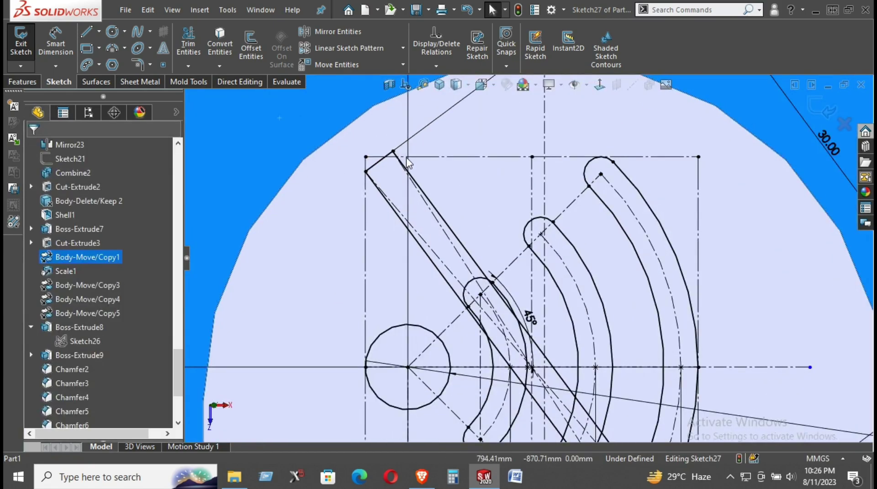
scroll(408, 162, up, 5)
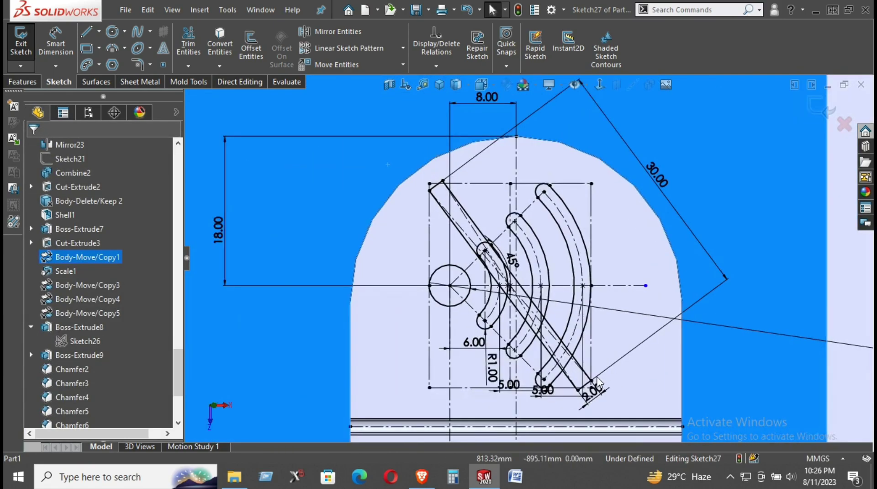
scroll(597, 384, down, 3)
scroll(596, 382, up, 1)
scroll(587, 361, up, 1)
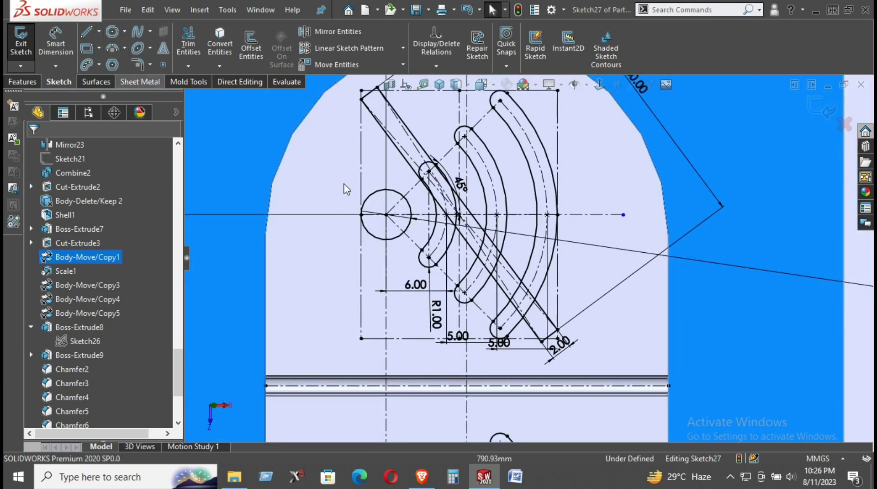
scroll(419, 214, up, 1)
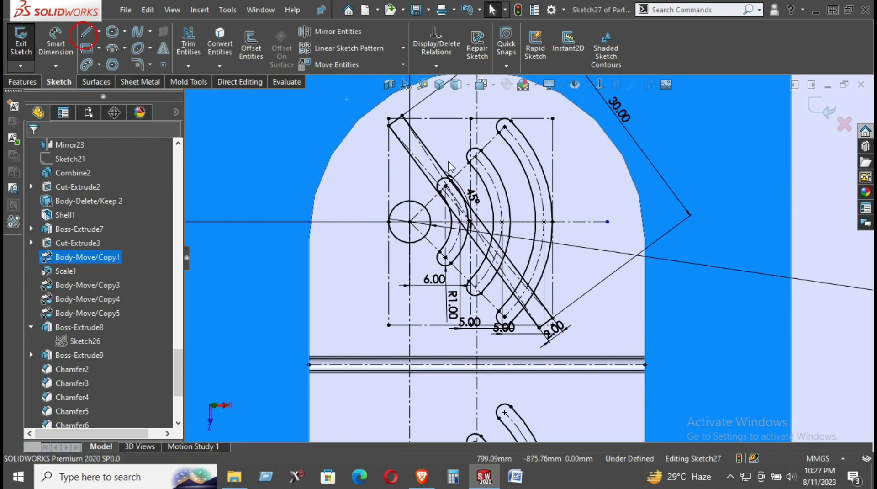
Draw a short line on the slash's upper edge; try and undo a collinear relation
click(91, 34)
scroll(430, 160, down, 2)
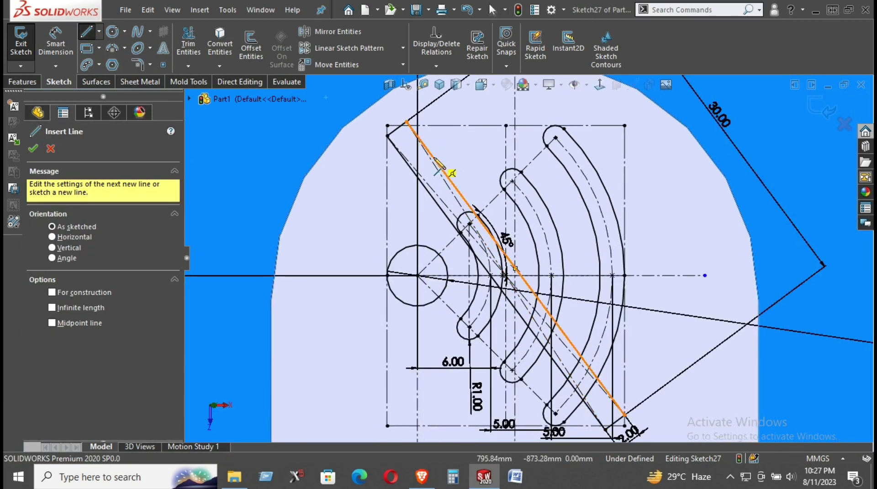
click(431, 157)
click(417, 175)
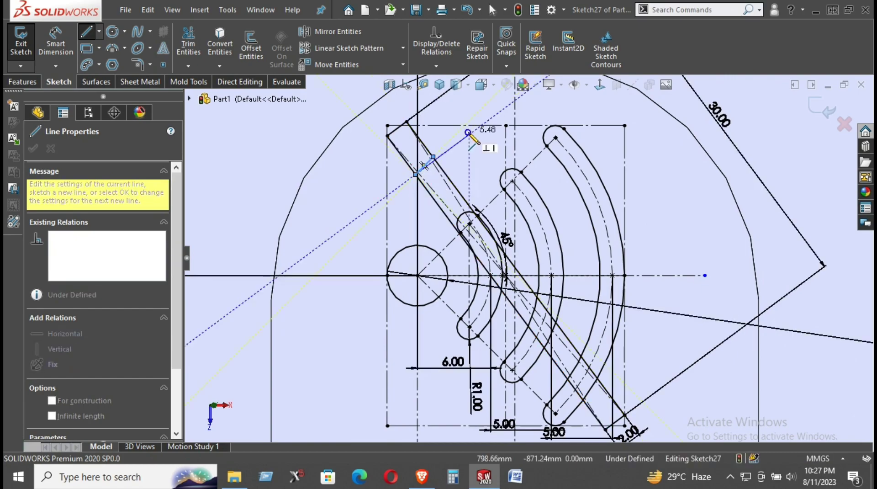
right_click(469, 129)
click(487, 141)
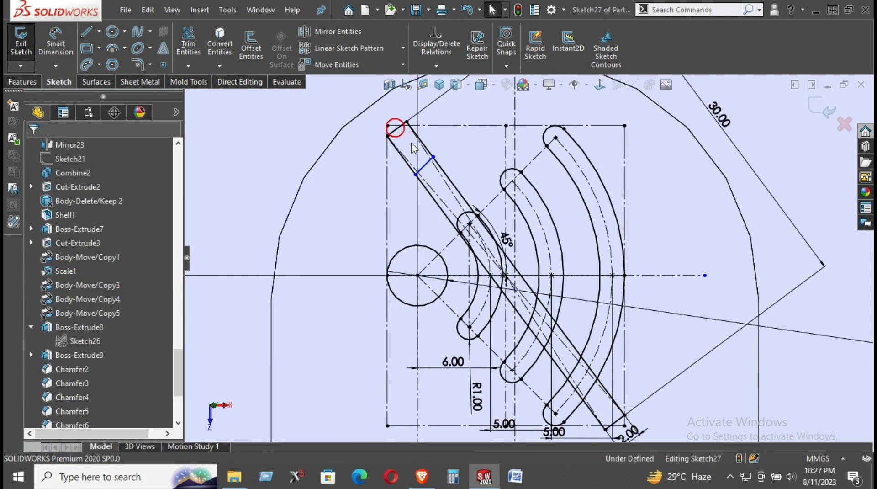
click(397, 131)
ctrl+click(426, 163)
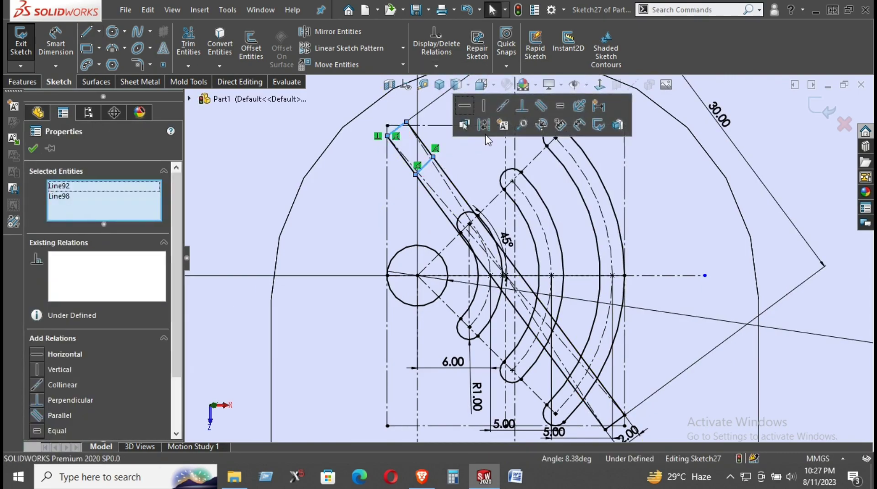
click(504, 106)
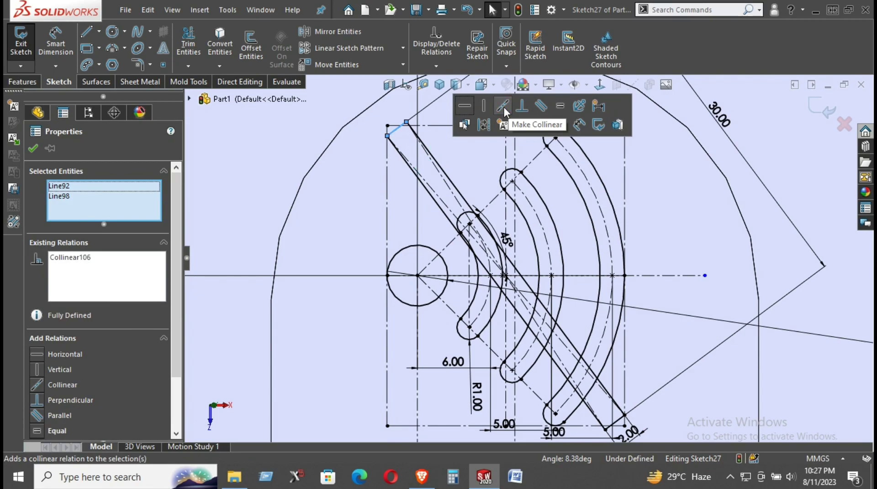
key(ctrl+z)
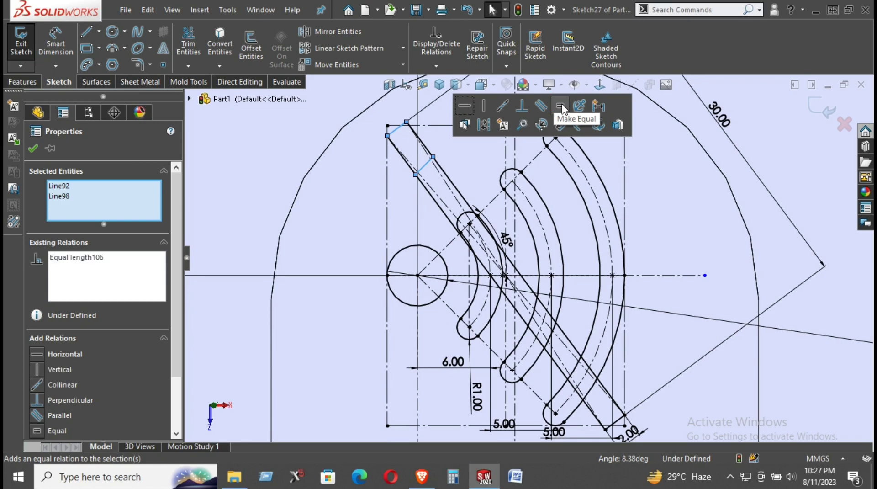
key(Escape)
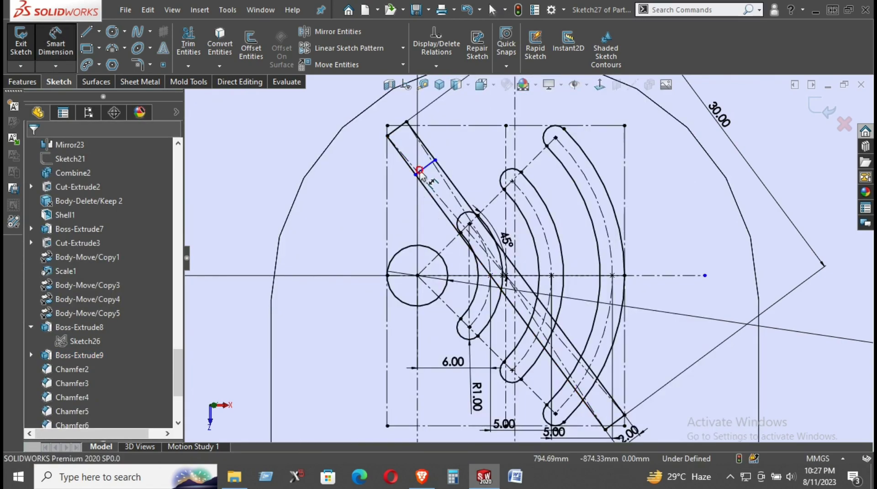
Dimension the slash's short top edge to 4 mm
click(396, 131)
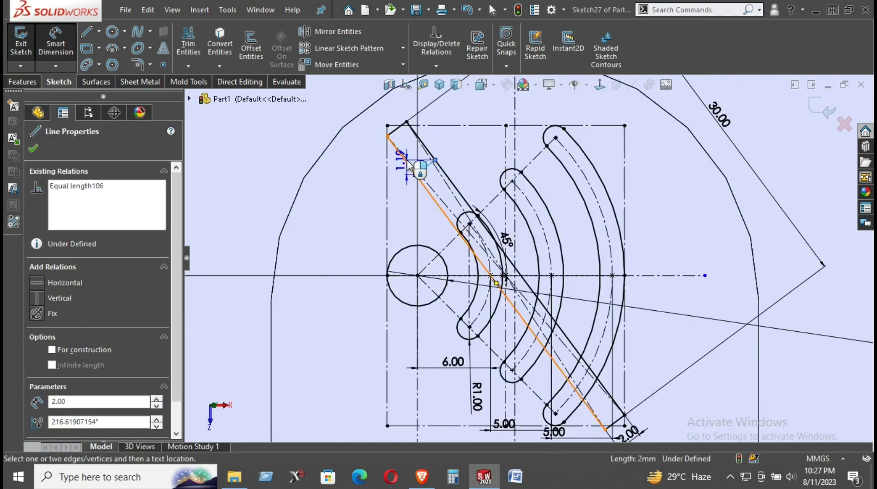
click(397, 131)
click(375, 169)
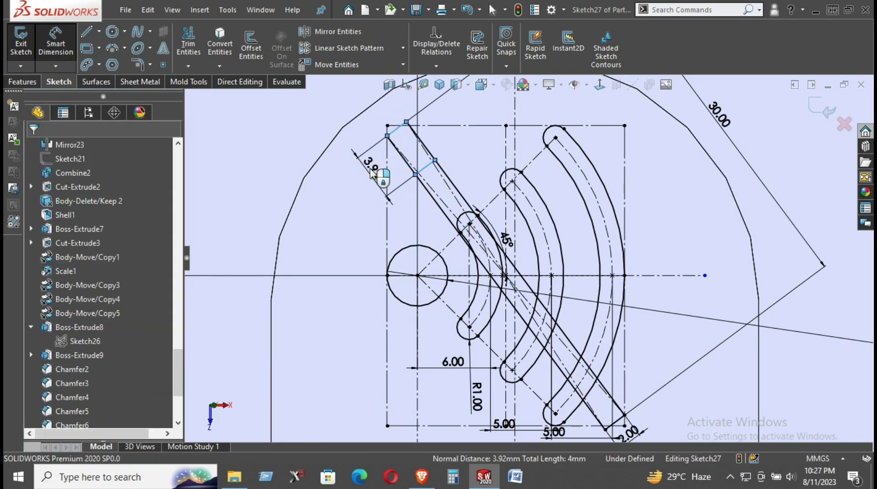
text(4)
key(Return)
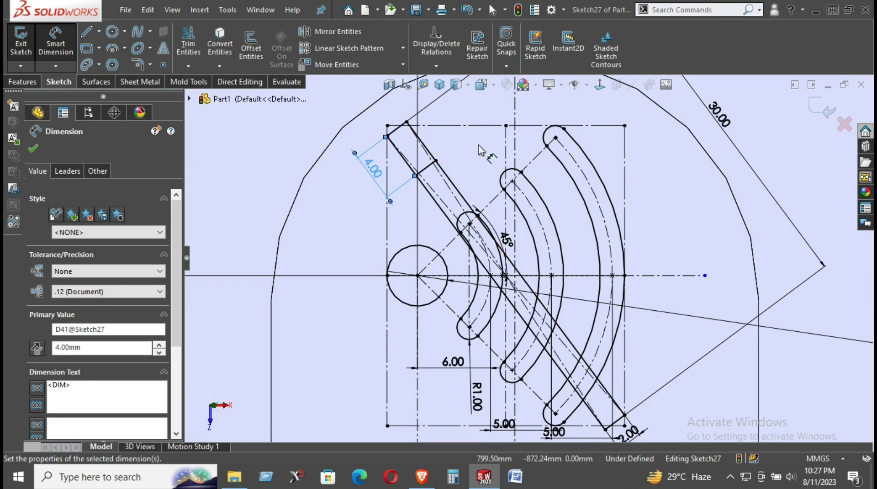
right_click(450, 150)
click(476, 187)
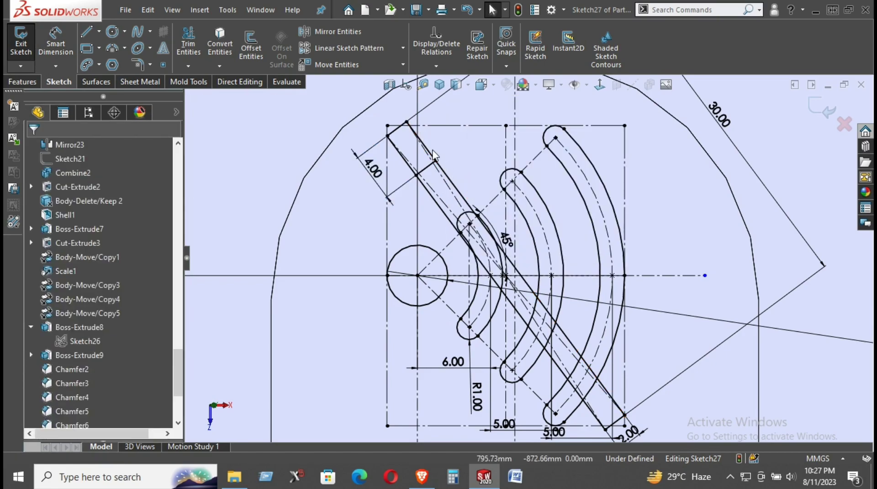
click(397, 129)
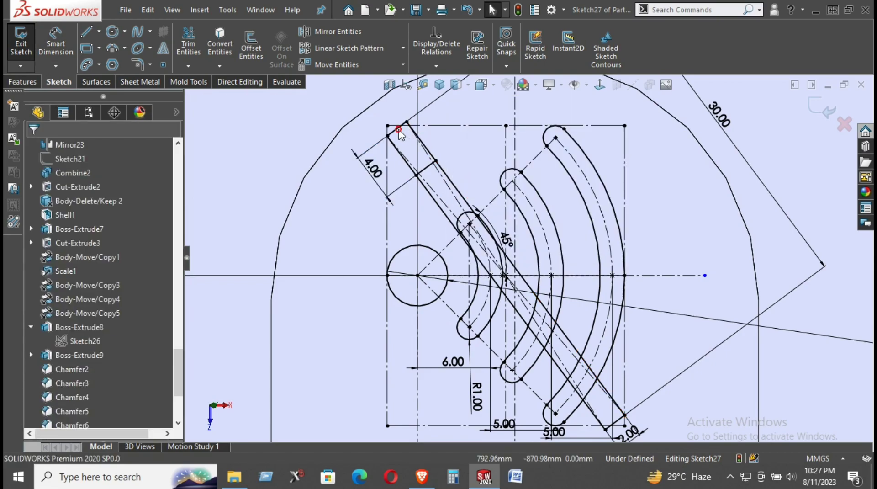
Select and inspect the slash's long diagonal line
click(460, 96)
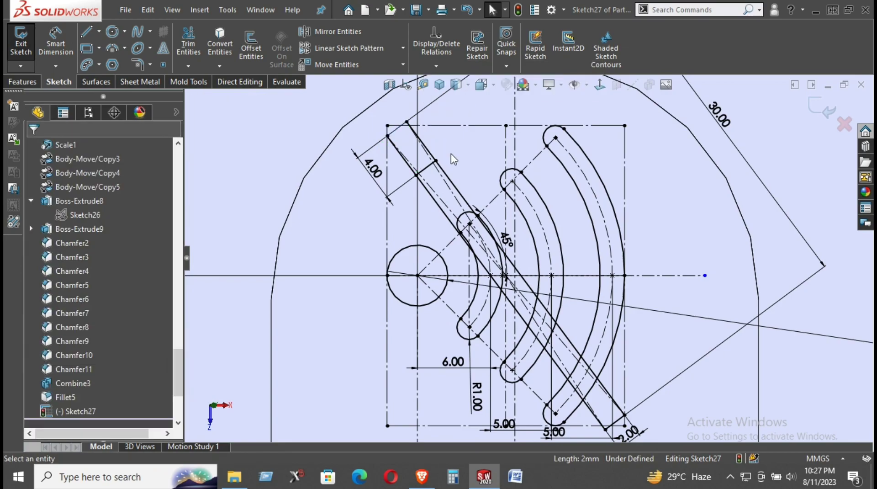
click(344, 155)
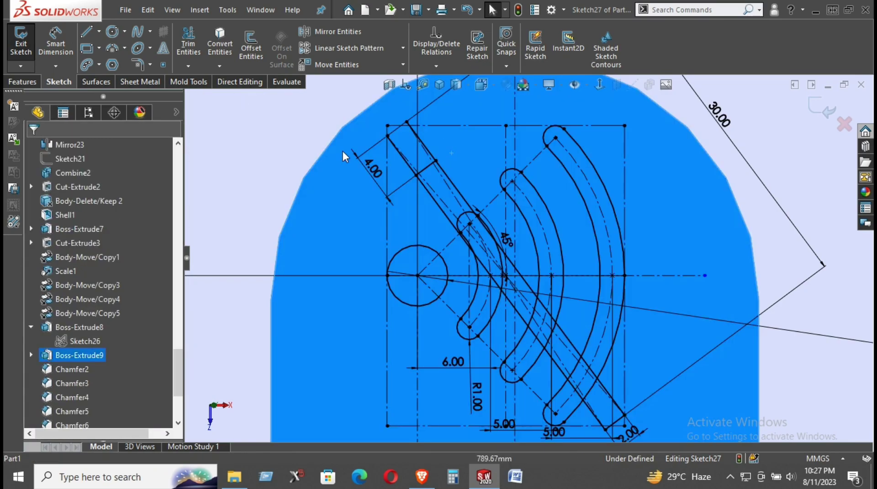
click(393, 144)
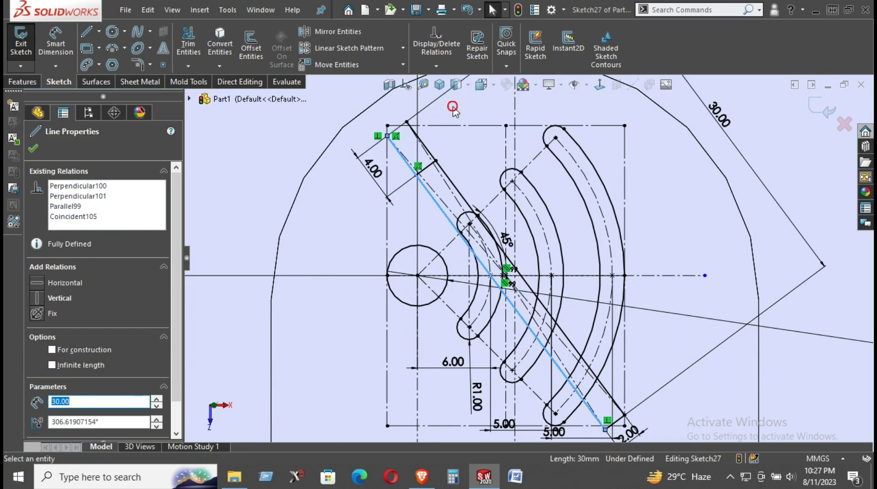
click(453, 108)
click(416, 136)
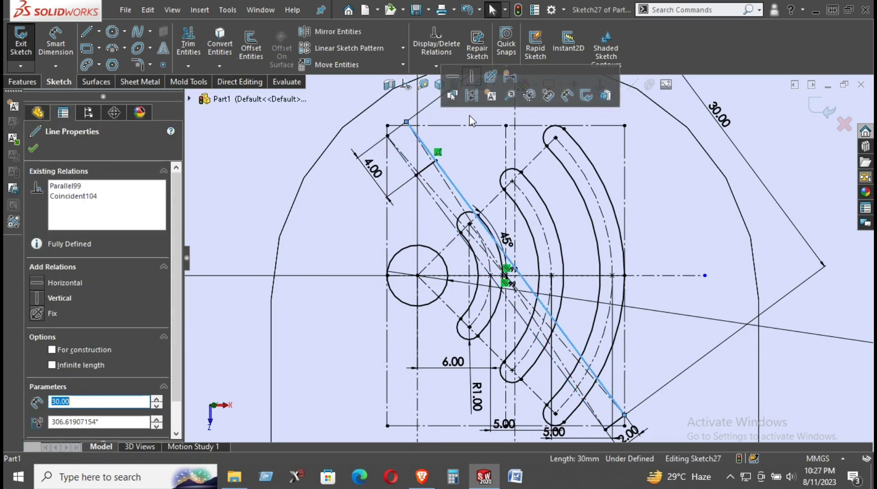
Draw the slash's second long edge down, closing the outline at the bottom corner
click(191, 108)
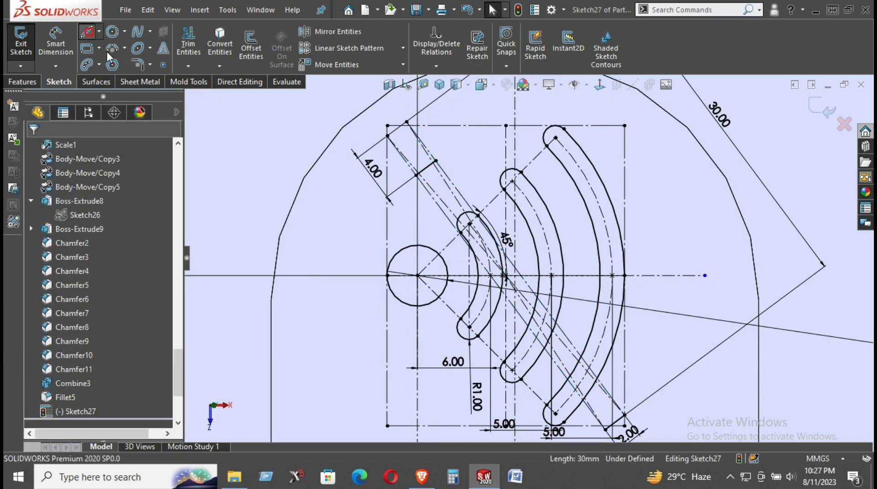
click(87, 31)
drag(415, 175, 606, 428)
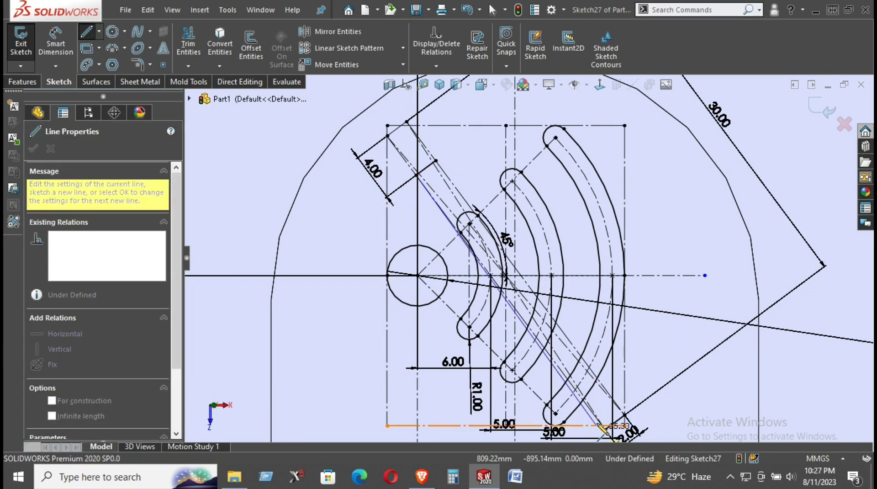
click(605, 428)
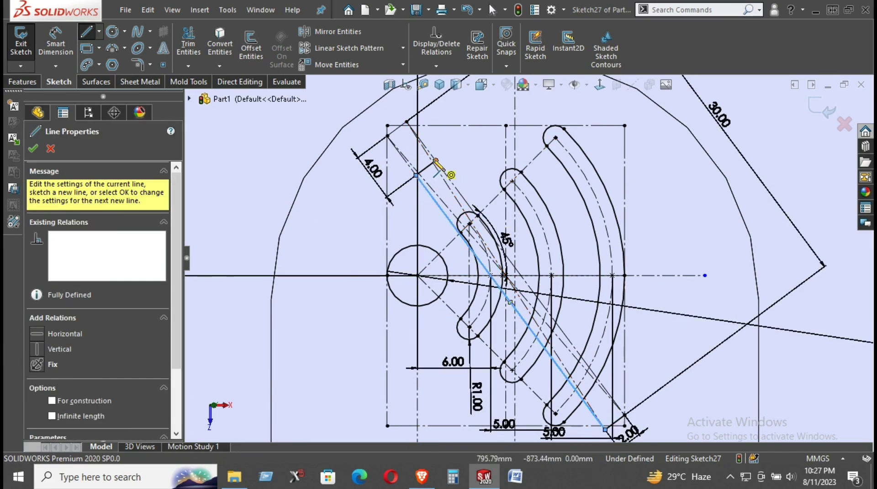
click(624, 414)
right_click(703, 368)
click(727, 368)
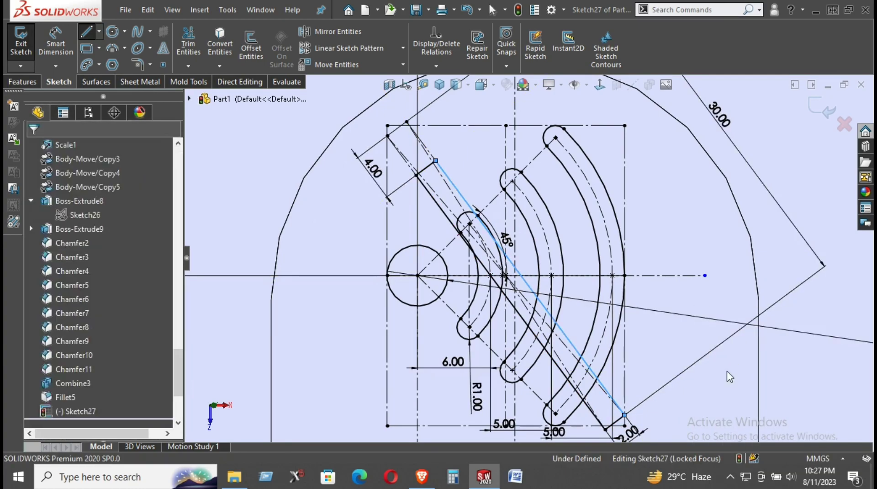
scroll(695, 374, down, 2)
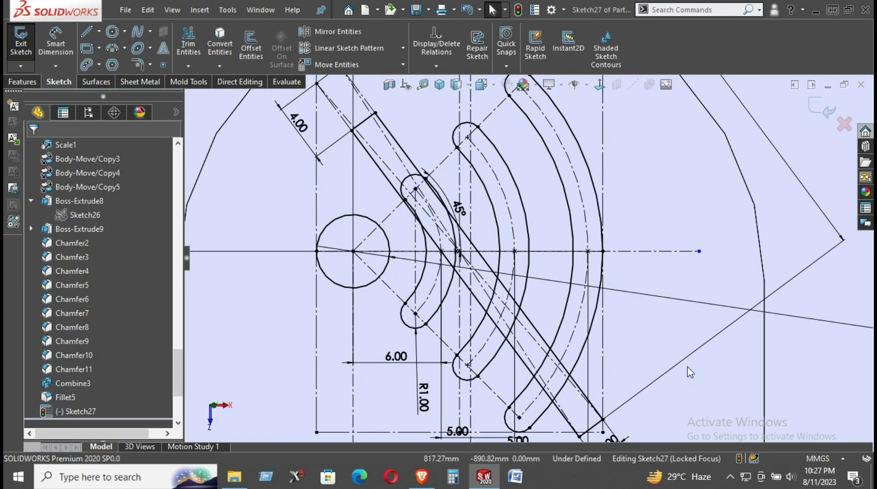
scroll(701, 328, up, 2)
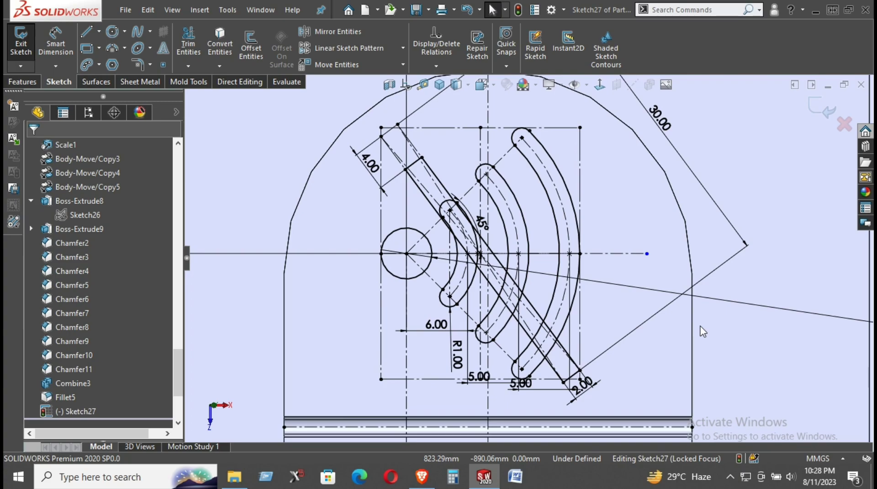
Delete the top-left corner's coincident relation and drag it to swing the slash shallower
click(382, 136)
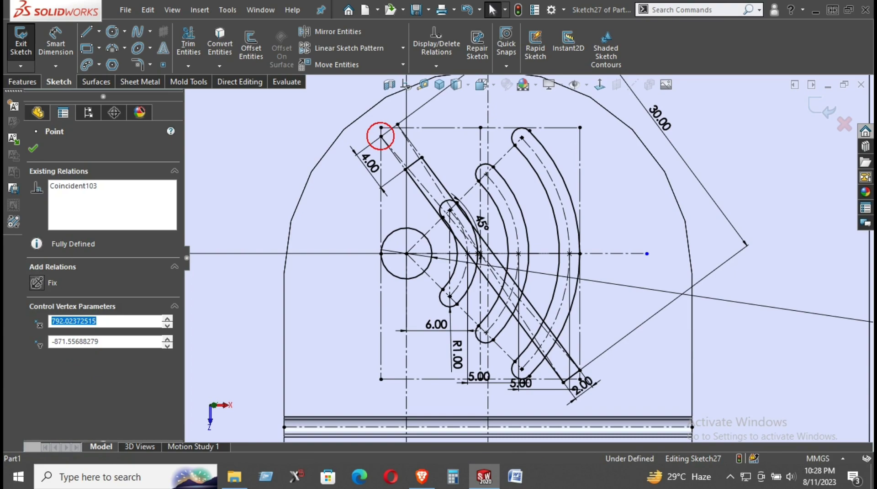
right_click(388, 136)
click(428, 299)
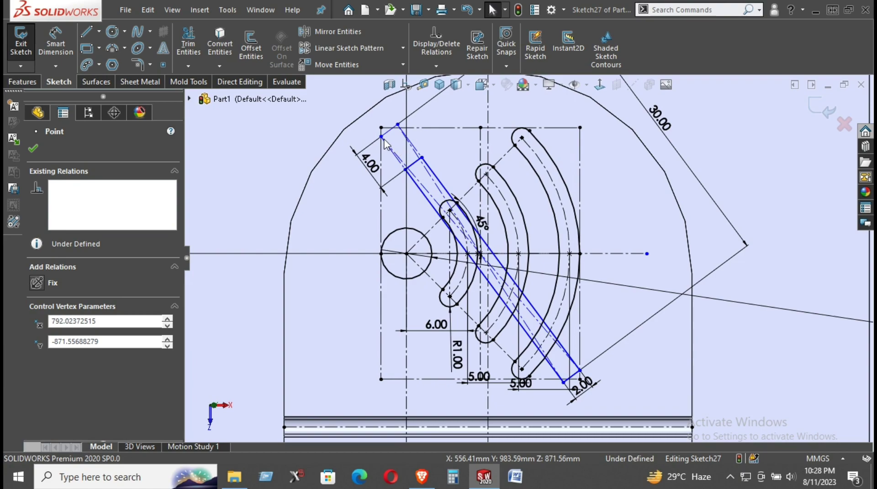
mouse_move(381, 136)
mouse_down()
mouse_move(365, 180)
mouse_move(379, 195)
mouse_up()
Make the slash's upper long edge coincident with a point on the smallest slot arc
click(747, 233)
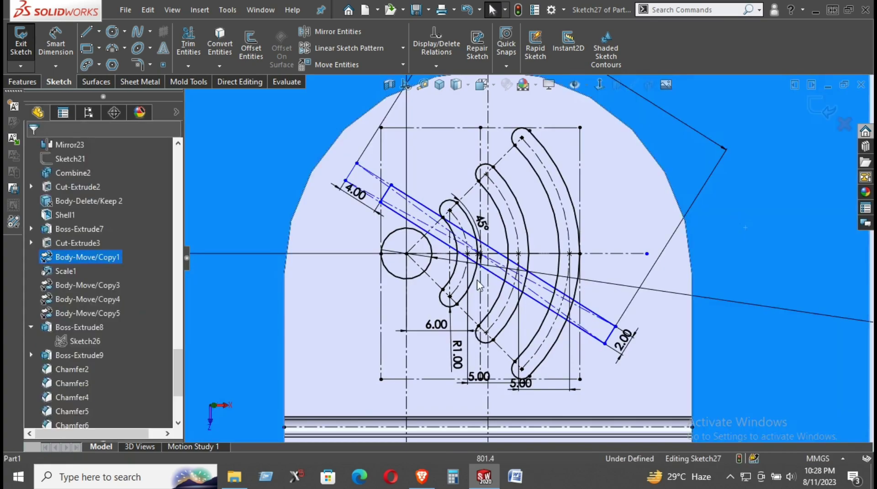
scroll(480, 286, up, 5)
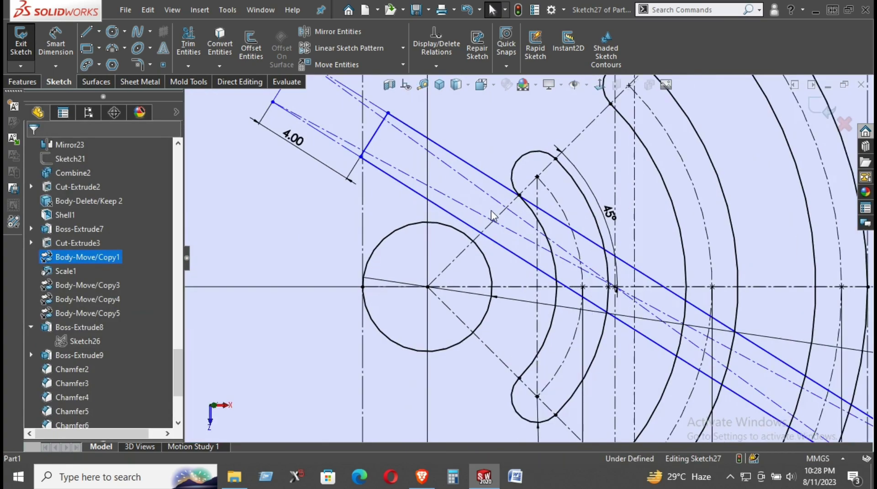
click(519, 195)
ctrl+click(542, 207)
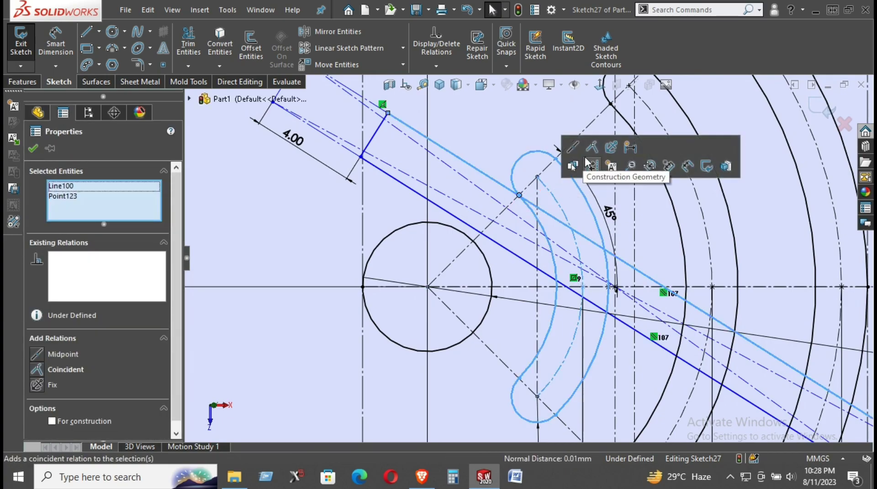
click(588, 145)
scroll(516, 210, down, 3)
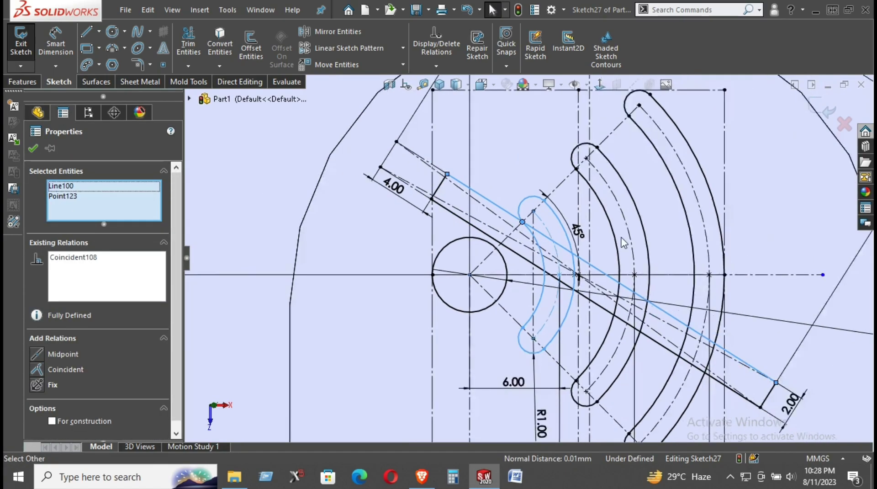
scroll(792, 262, down, 1)
click(747, 221)
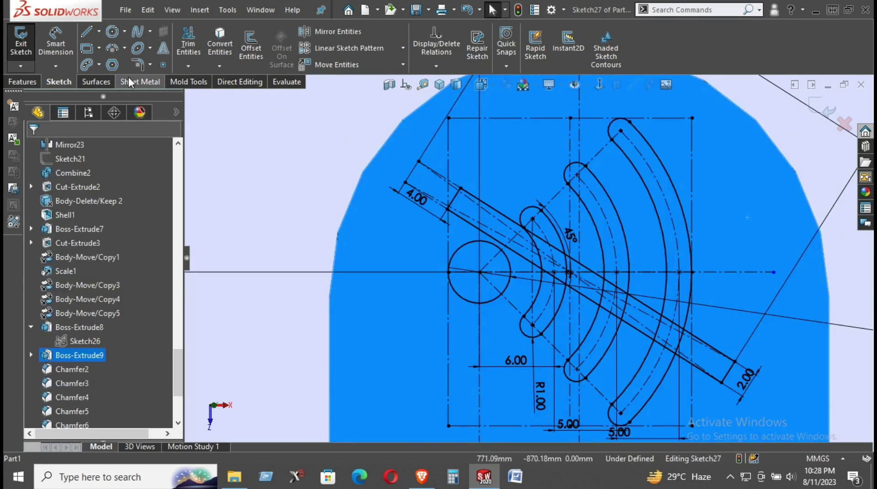
click(195, 43)
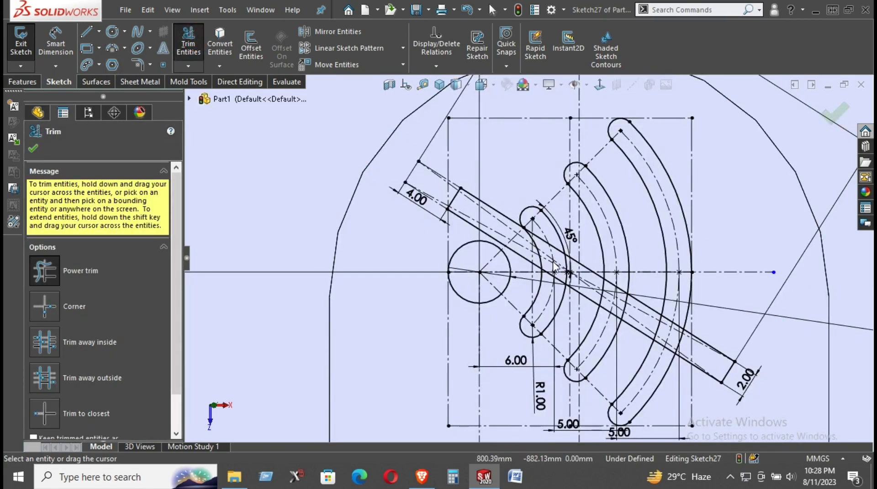
Trim the innermost slot arc where the slash crosses it, confirming the slot break-up
scroll(524, 235, up, 2)
scroll(525, 235, up, 2)
scroll(524, 235, up, 1)
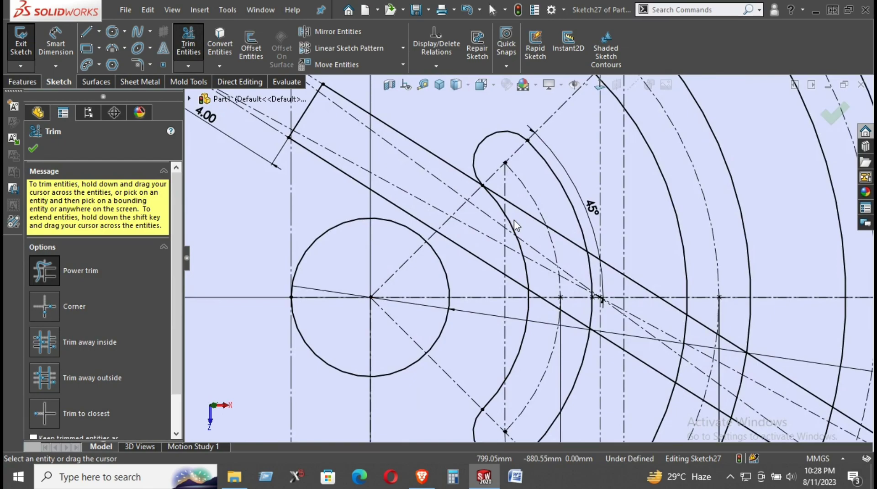
click(515, 222)
click(459, 237)
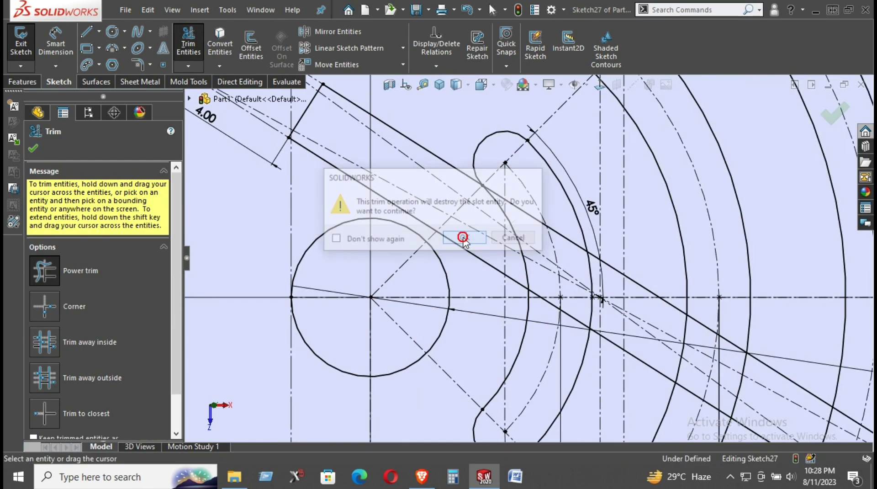
Trim the arc tail below the slash and the slash edge pieces inside the inner slot
scroll(506, 208, up, 1)
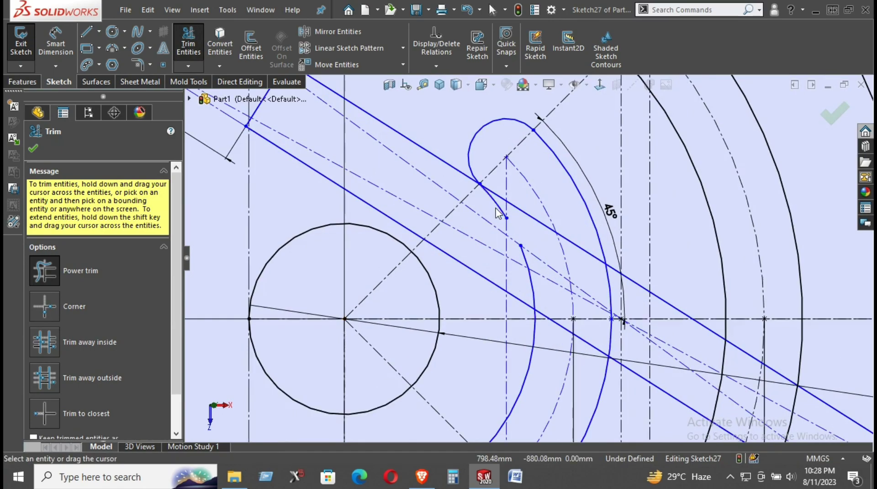
drag(497, 213, 499, 202)
scroll(480, 192, up, 2)
scroll(494, 212, down, 2)
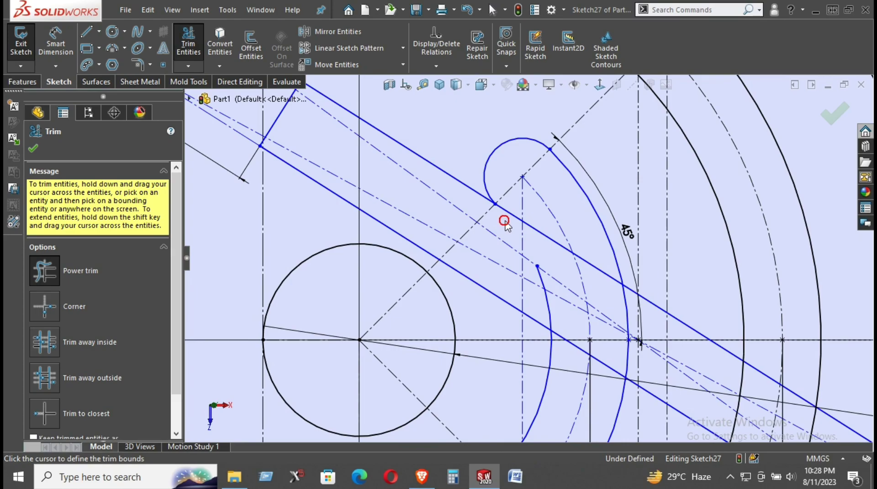
drag(504, 221, 512, 213)
drag(539, 242, 539, 225)
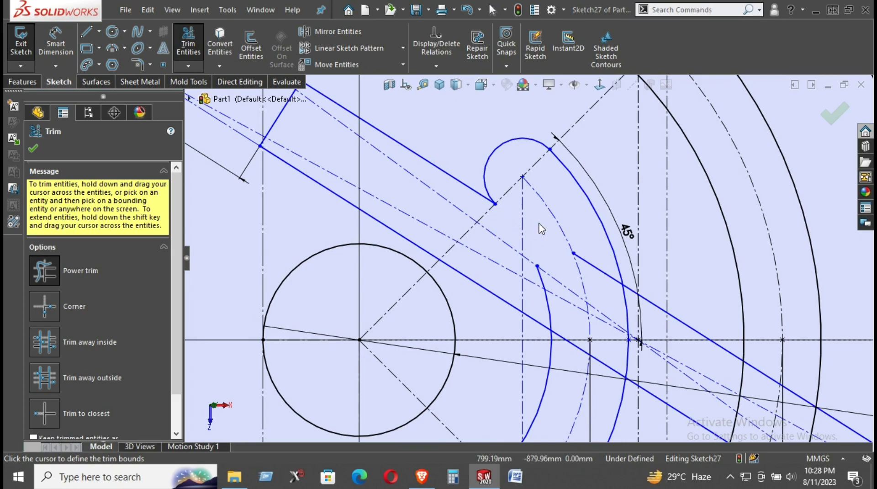
drag(564, 299, 548, 313)
scroll(565, 293, up, 3)
scroll(550, 280, up, 2)
drag(552, 278, 534, 277)
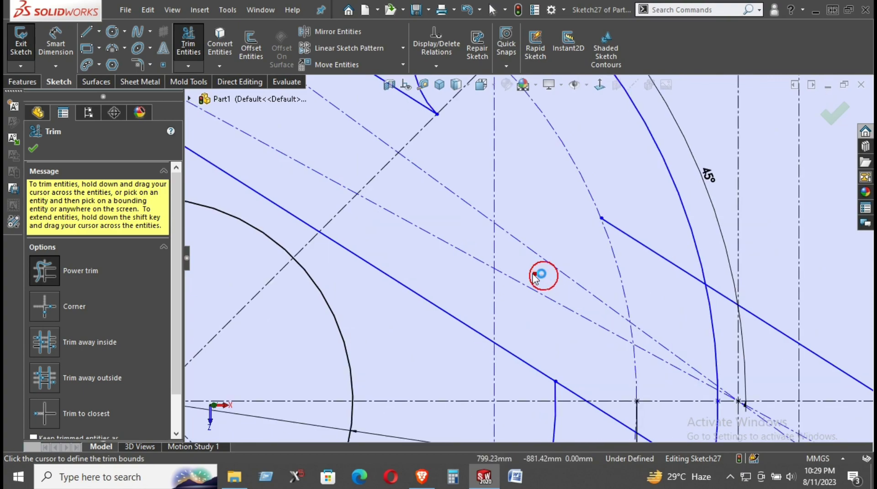
Trim the remaining slash pieces overlapping the first arc and the inner arc piece inside the slash
drag(632, 218, 640, 251)
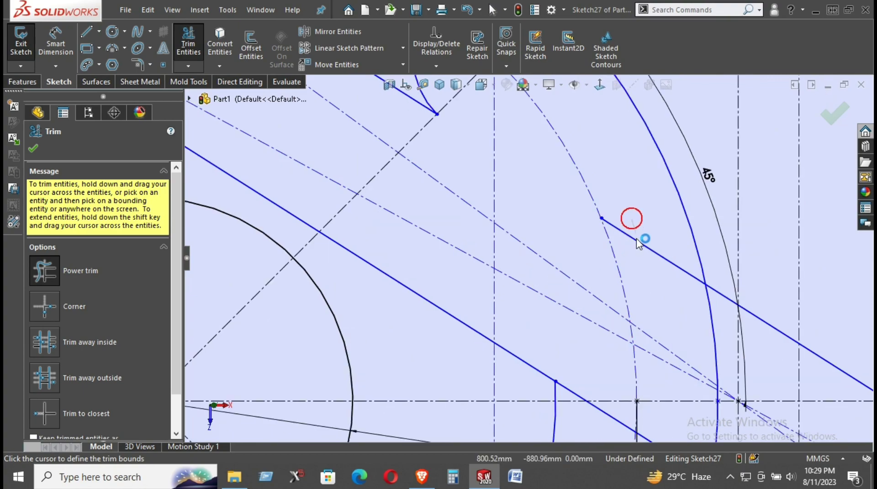
scroll(637, 229, down, 3)
scroll(594, 300, up, 1)
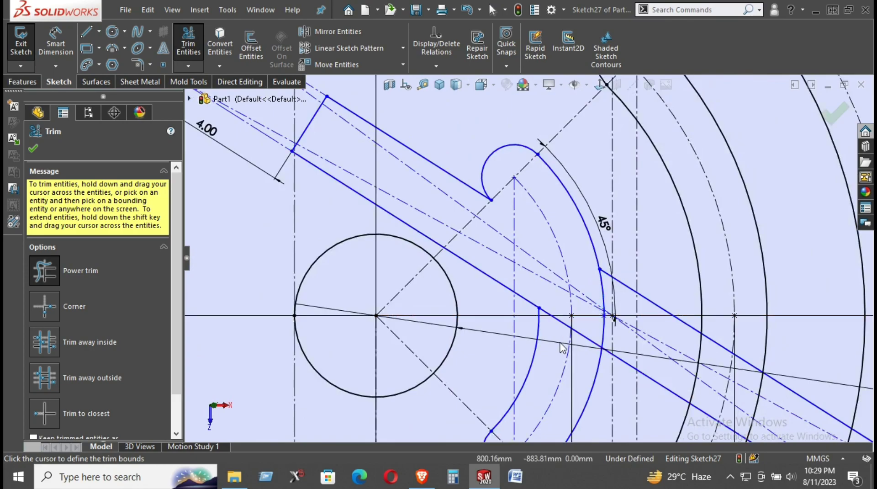
scroll(564, 331, up, 2)
drag(548, 282, 522, 299)
scroll(548, 283, up, 2)
scroll(544, 284, up, 1)
scroll(530, 291, up, 1)
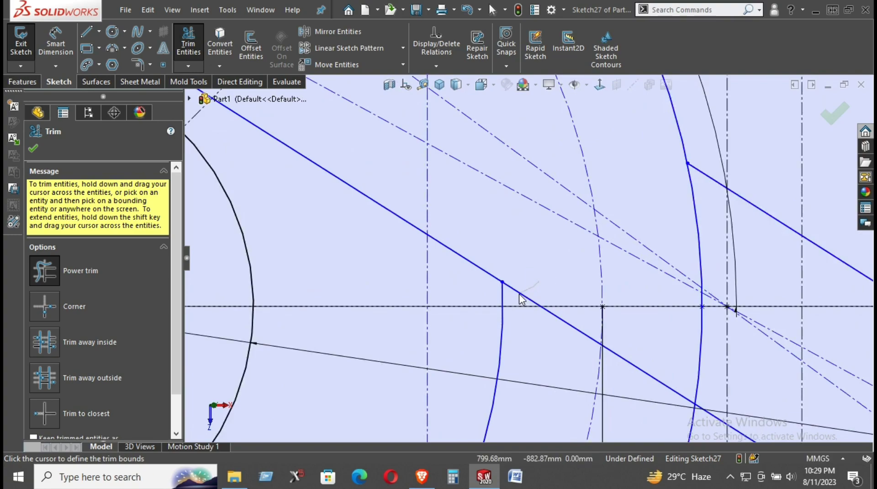
drag(579, 317, 570, 329)
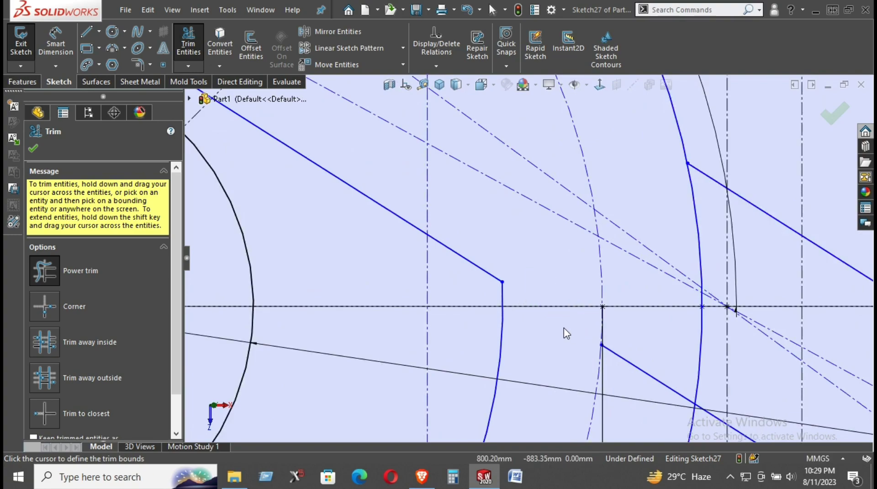
scroll(565, 331, down, 1)
scroll(564, 328, down, 1)
scroll(565, 327, down, 2)
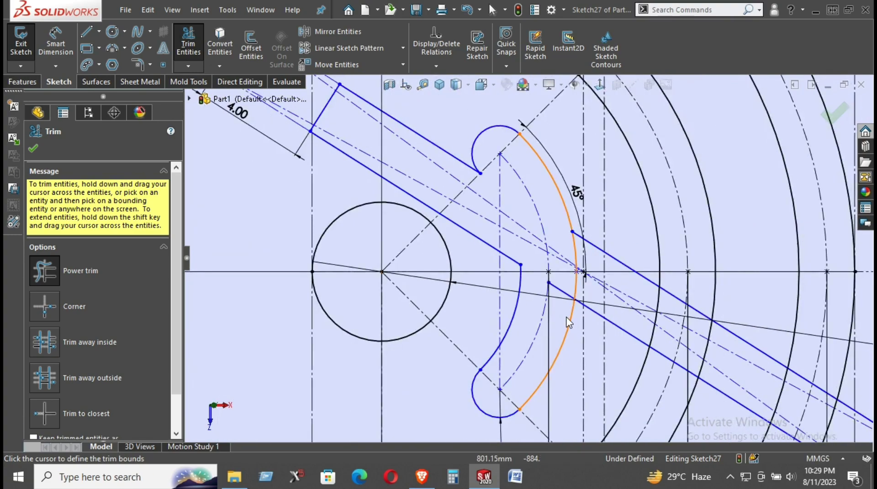
scroll(569, 322, up, 3)
drag(548, 267, 562, 272)
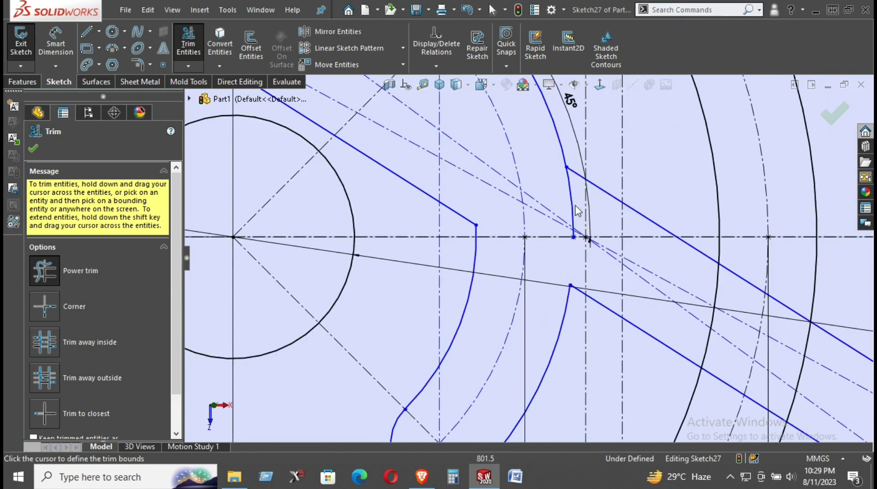
drag(575, 208, 560, 184)
scroll(604, 275, up, 3)
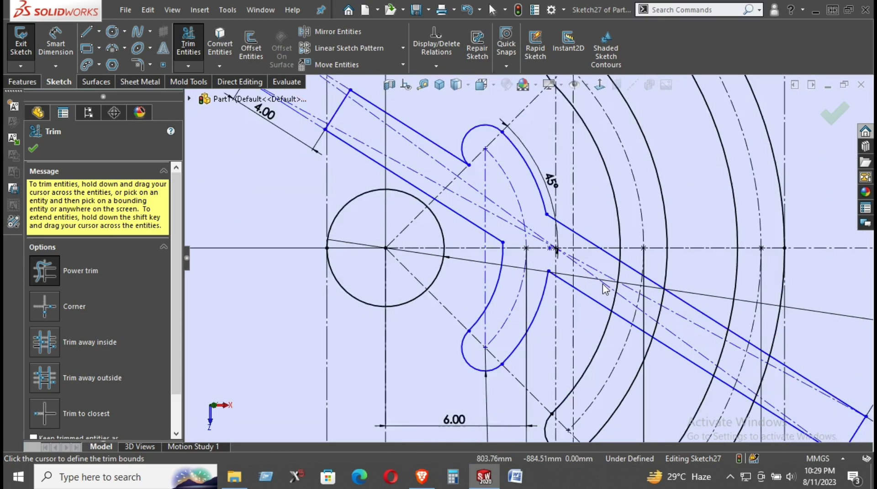
scroll(607, 289, up, 2)
scroll(580, 271, down, 3)
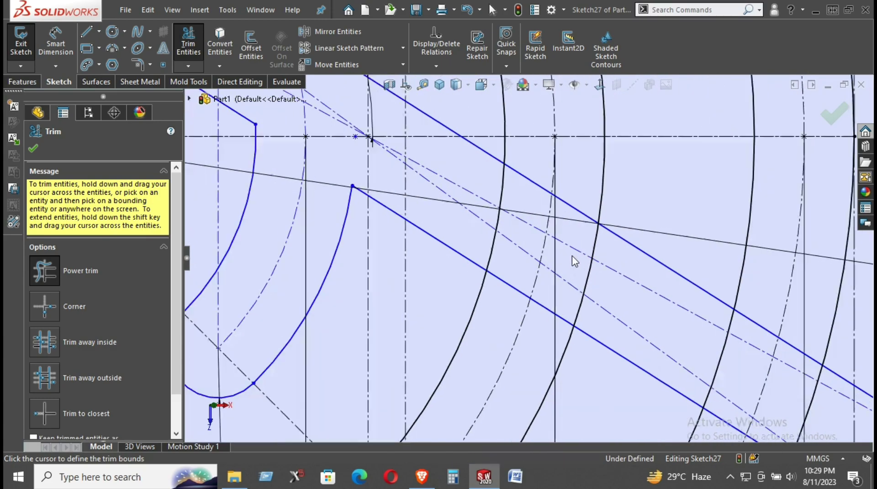
scroll(572, 256, down, 2)
Break up the middle slot and trim its arc pieces where the slash crosses
drag(477, 160, 491, 165)
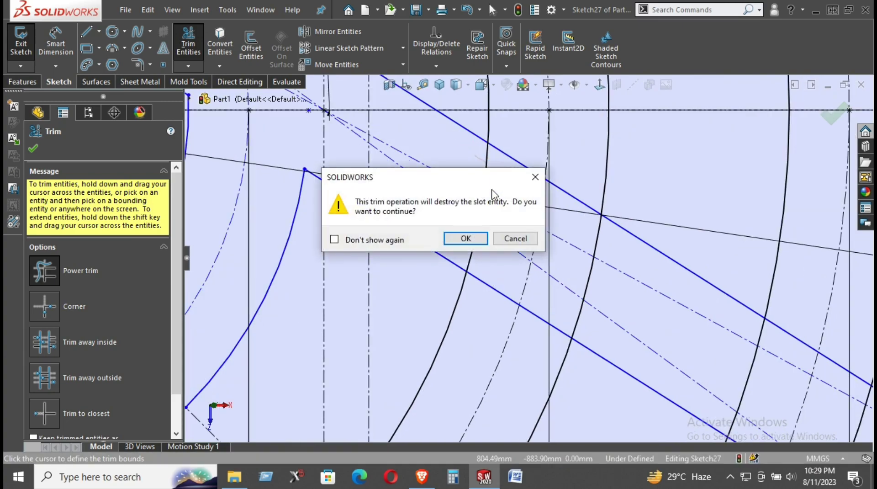
click(450, 236)
mouse_move(458, 232)
mouse_down()
mouse_move(472, 248)
mouse_move(434, 249)
mouse_up()
scroll(488, 246, down, 2)
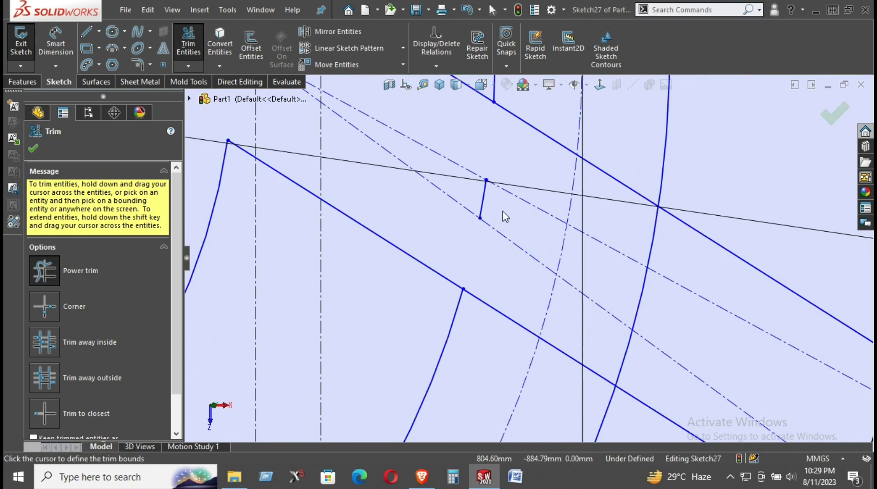
mouse_move(502, 209)
mouse_down()
mouse_move(485, 202)
mouse_move(545, 251)
mouse_up()
drag(642, 364, 613, 346)
drag(656, 313, 665, 258)
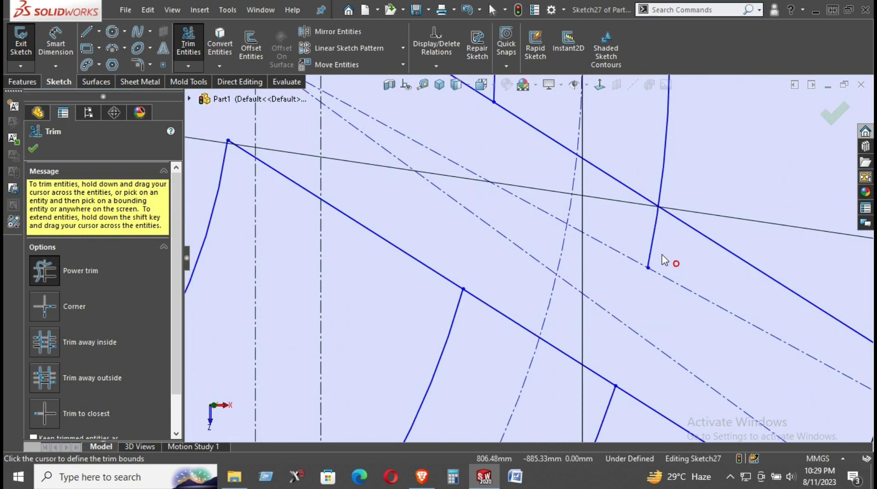
scroll(649, 270, up, 1)
scroll(652, 279, up, 2)
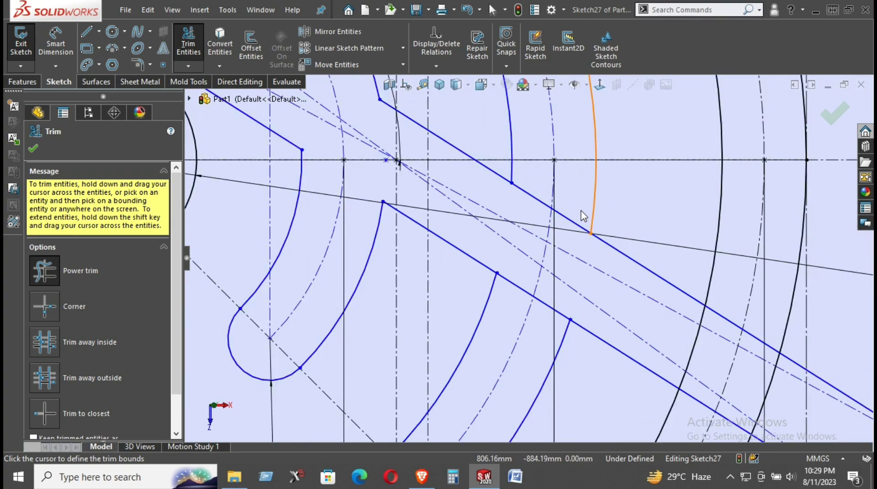
Trim the slash segments lying between and inside the arcs
mouse_move(579, 207)
mouse_down()
mouse_move(551, 198)
mouse_move(502, 258)
mouse_up()
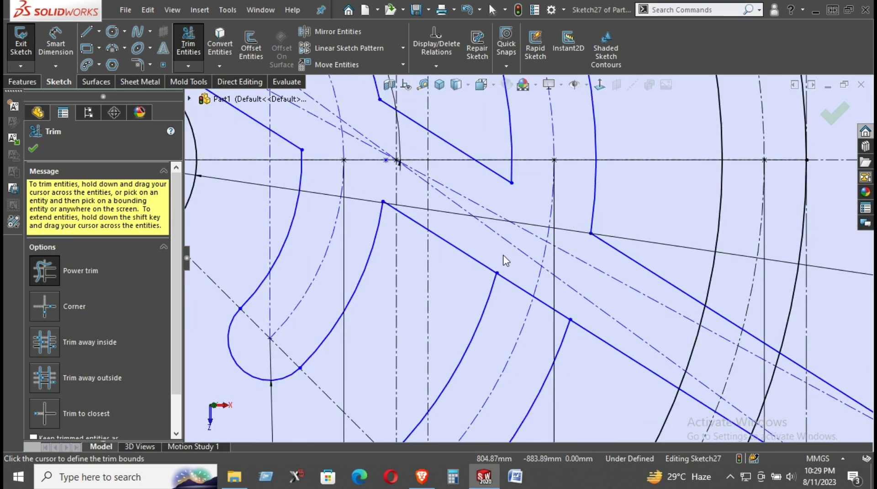
drag(512, 291, 525, 290)
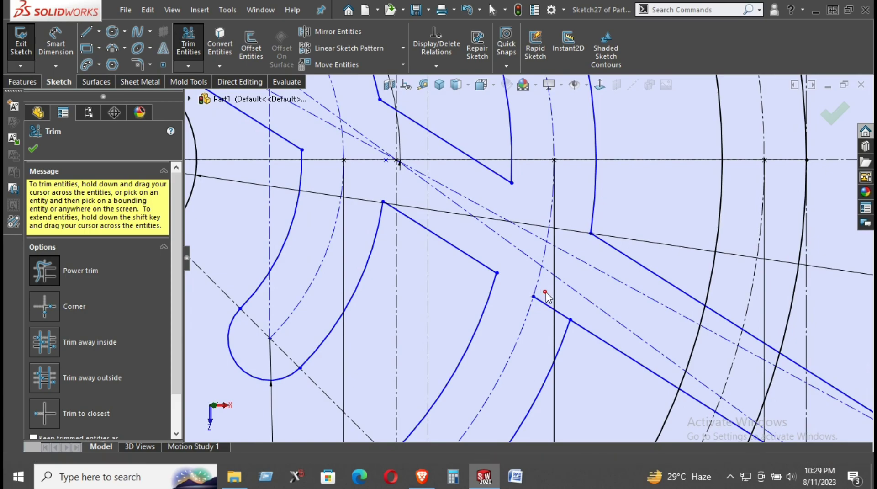
scroll(691, 372, up, 1)
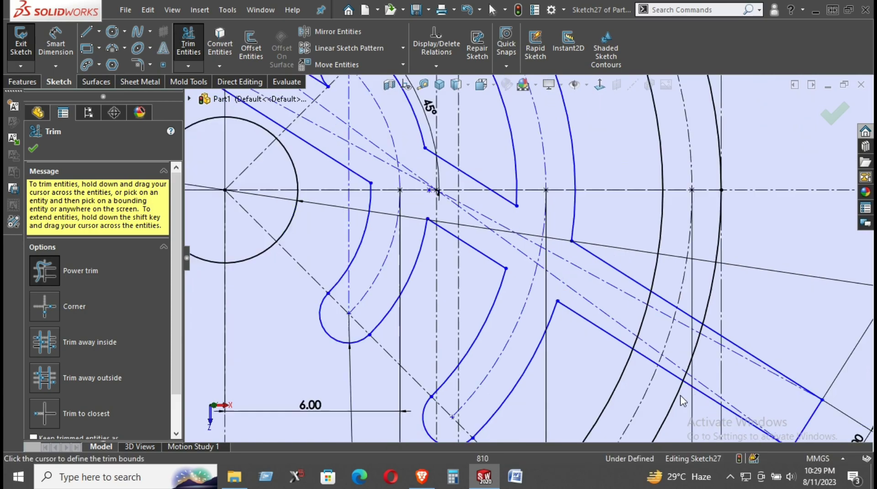
scroll(631, 306, down, 1)
Break up the outer slot and trim its arc pieces and the slash segment crossing it
drag(623, 305, 591, 290)
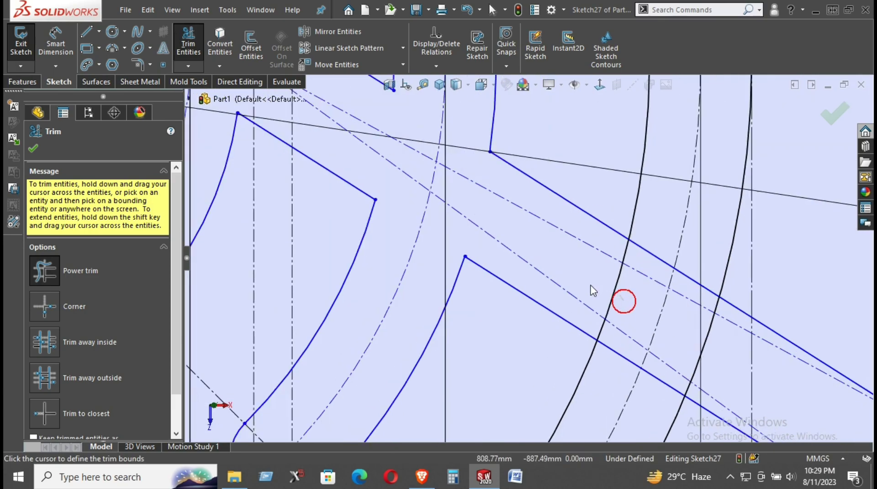
click(470, 237)
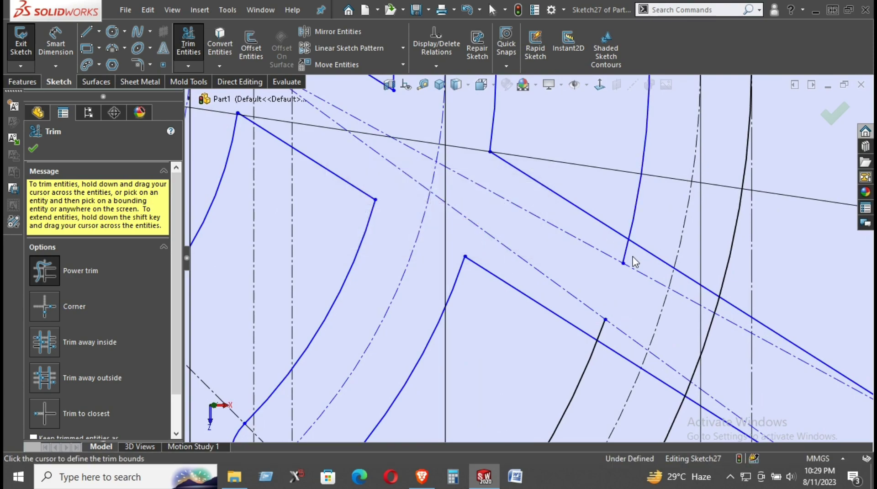
drag(632, 262, 612, 251)
drag(598, 338, 646, 341)
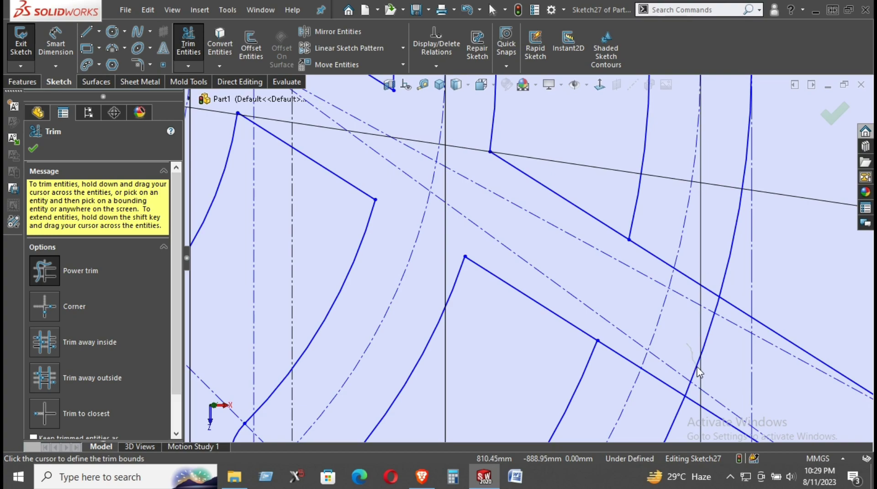
drag(692, 361, 716, 312)
scroll(715, 312, down, 2)
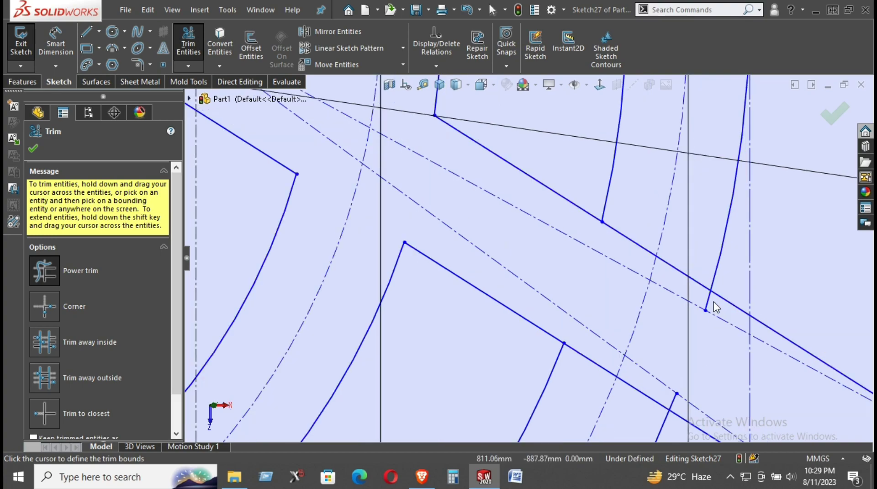
scroll(714, 307, down, 1)
scroll(675, 320, up, 1)
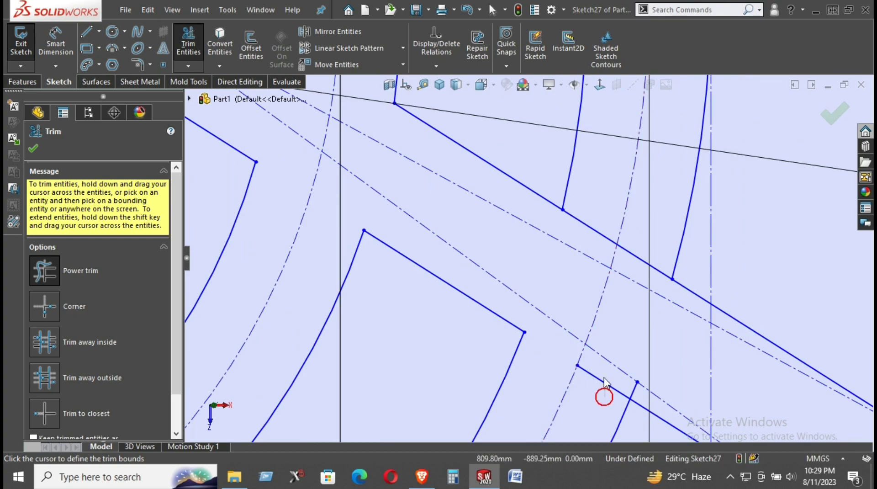
drag(659, 247, 586, 237)
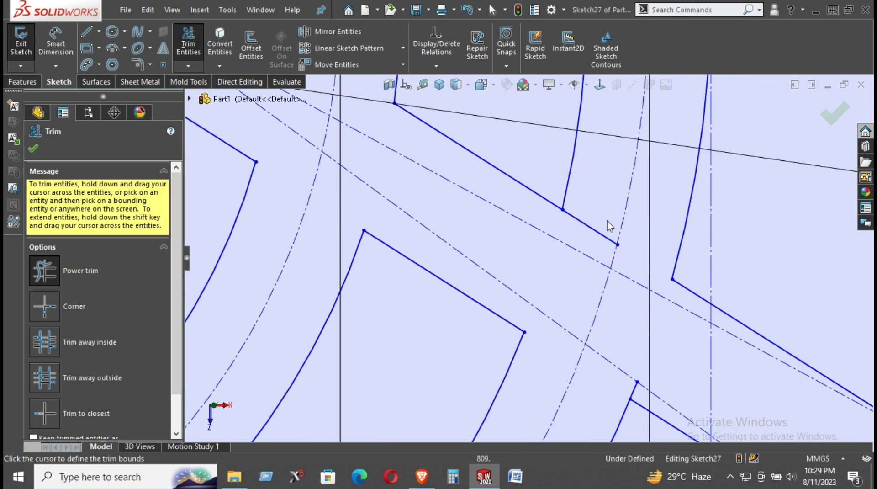
Finish trimming and end the Trim Entities command
scroll(605, 259, up, 8)
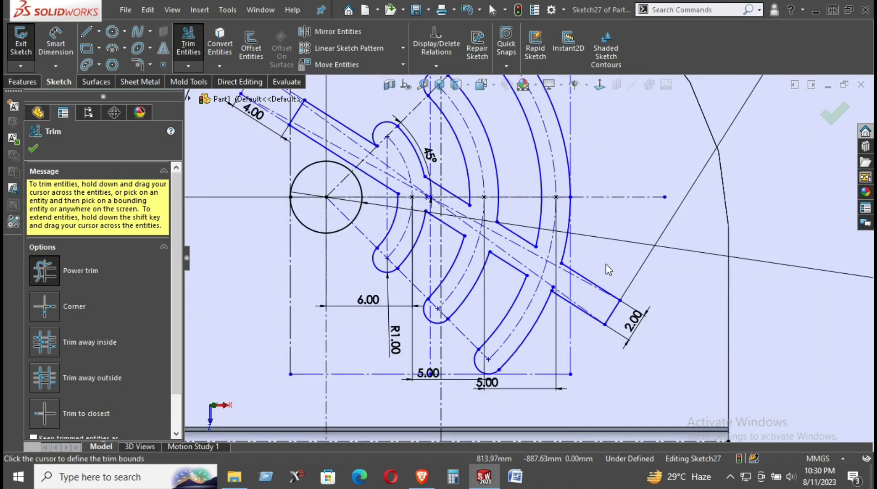
scroll(606, 264, up, 1)
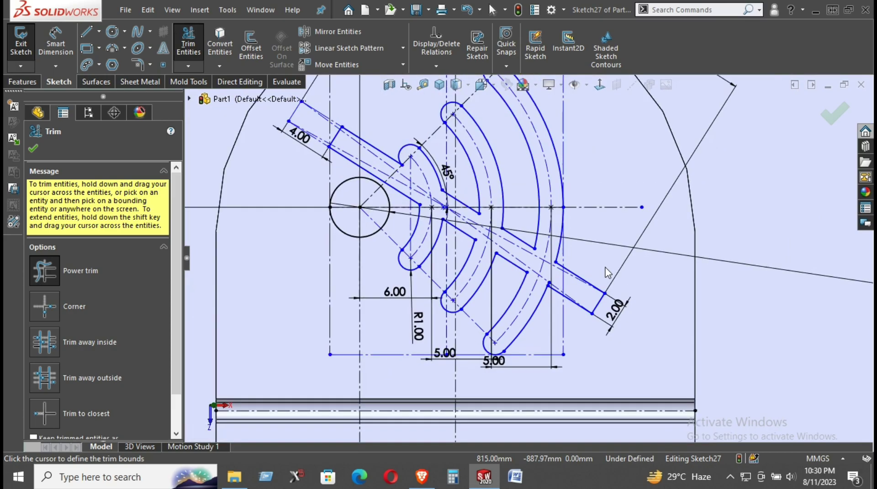
scroll(608, 272, up, 1)
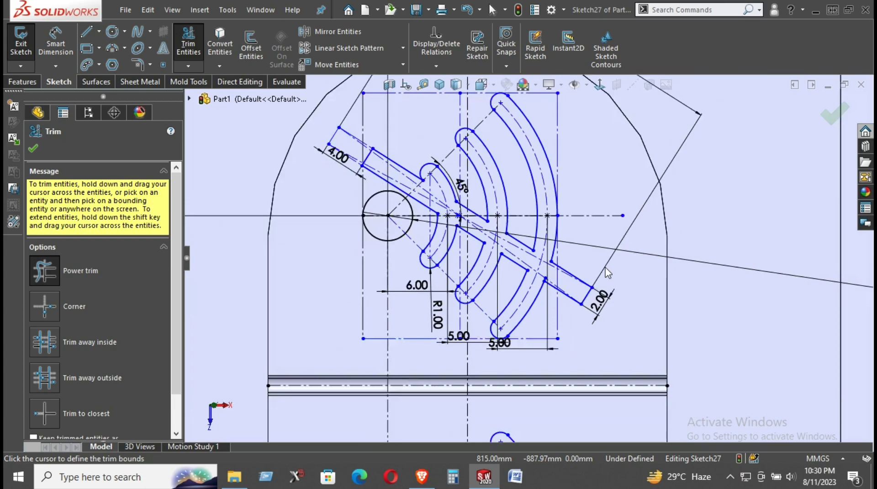
scroll(607, 272, up, 3)
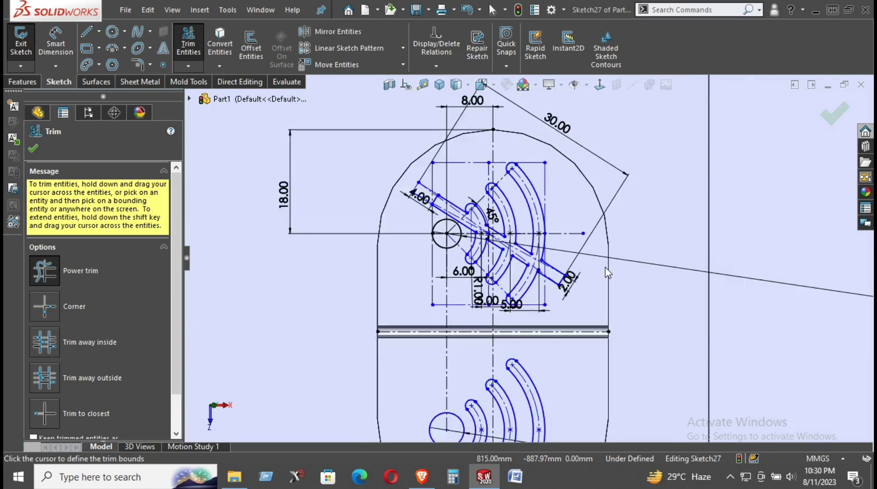
scroll(608, 273, up, 1)
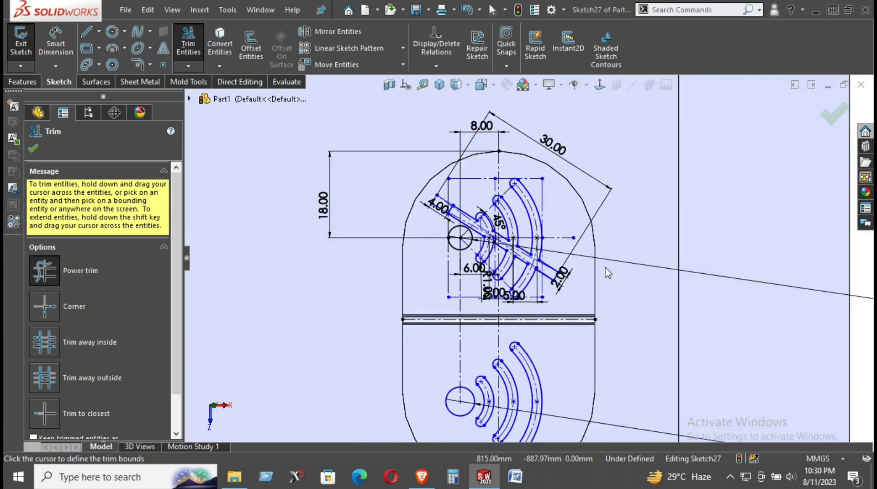
click(33, 148)
Leave the trim tool and reframe the view around the upper part of the sketch
key(z)
key(z)
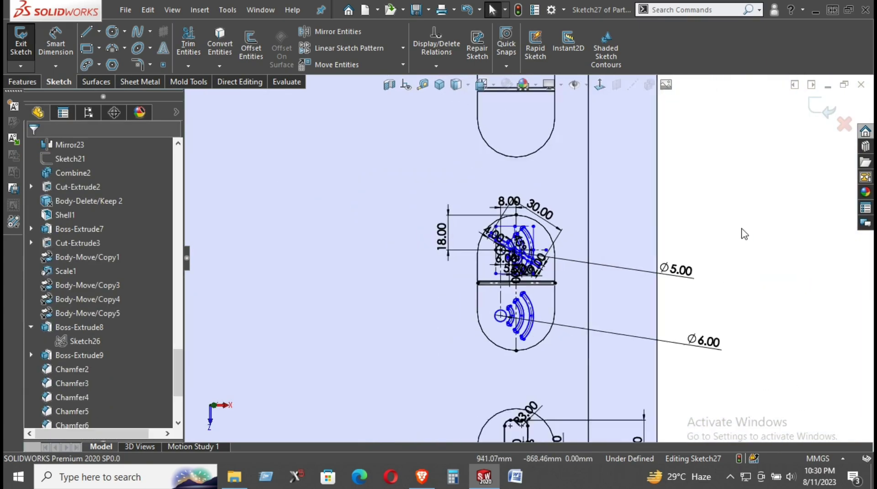
key(z)
ctrl+middle_drag(604, 358, 488, 244)
scroll(488, 244, down, 5)
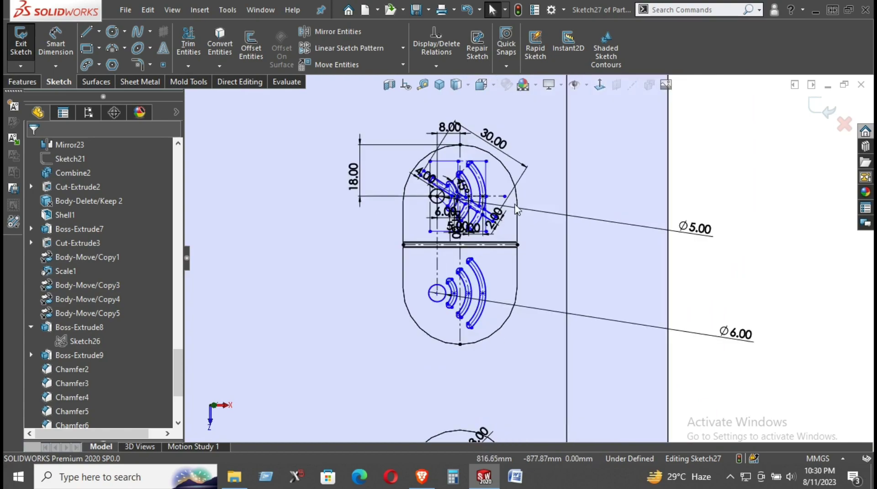
scroll(488, 244, down, 2)
scroll(487, 245, down, 2)
Add a 20 mm horizontal dimension from circle centre to slash end, reattached to the bottom corner
right_drag(634, 314, 631, 248)
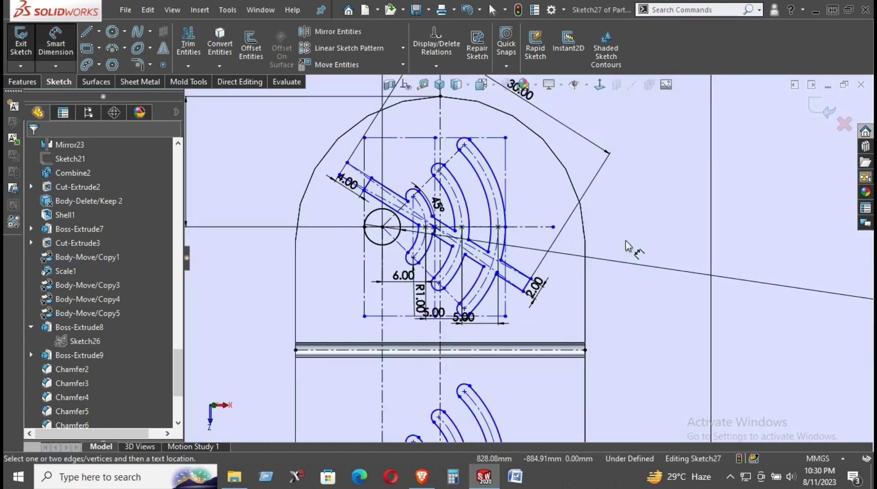
click(382, 228)
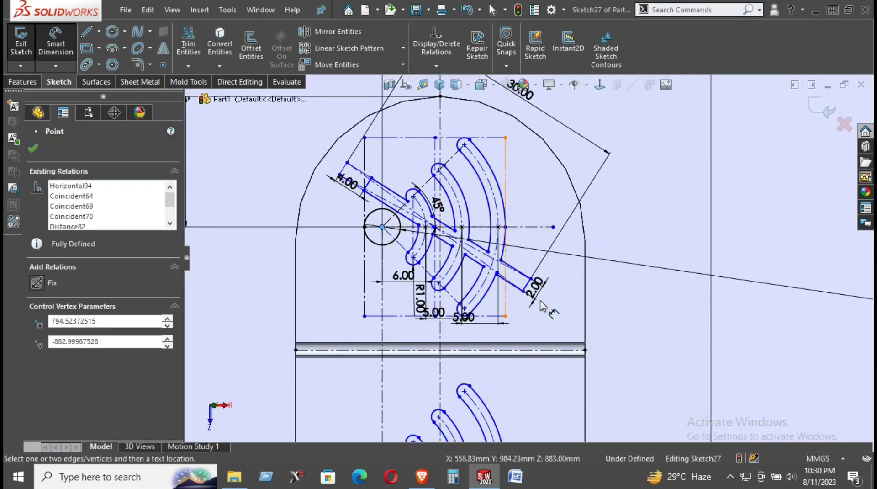
scroll(514, 300, down, 2)
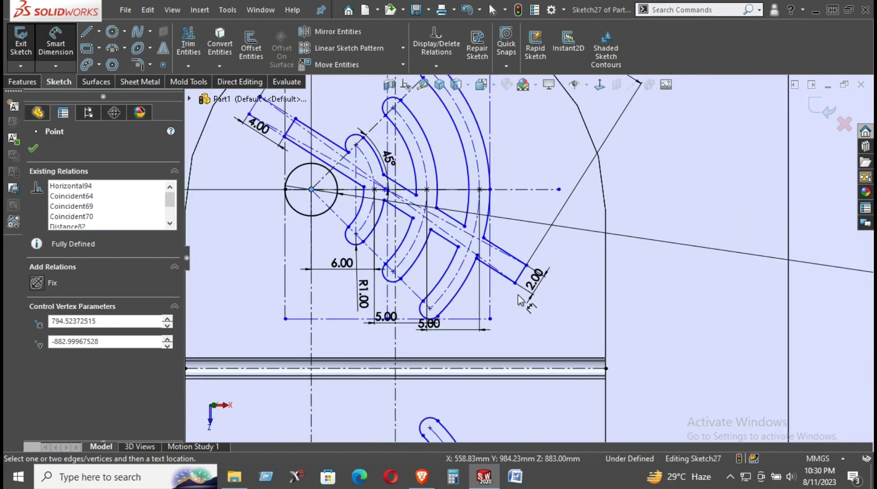
click(515, 283)
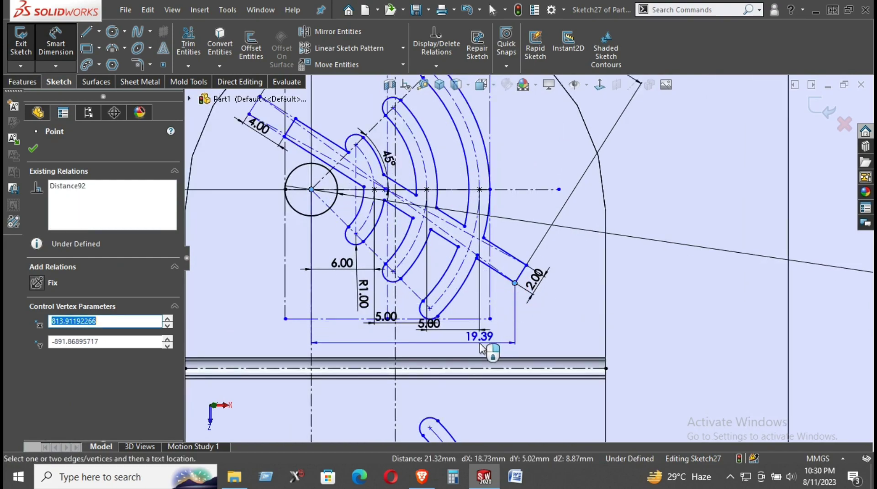
click(481, 346)
text(20)
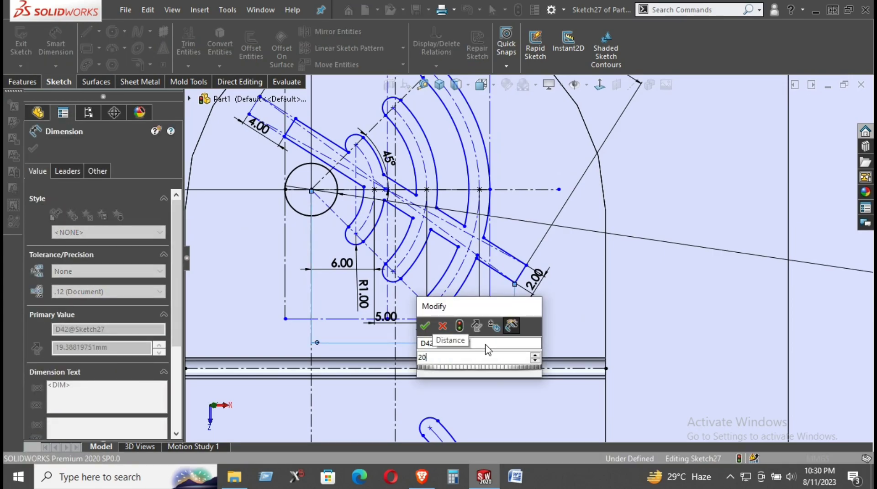
key(Return)
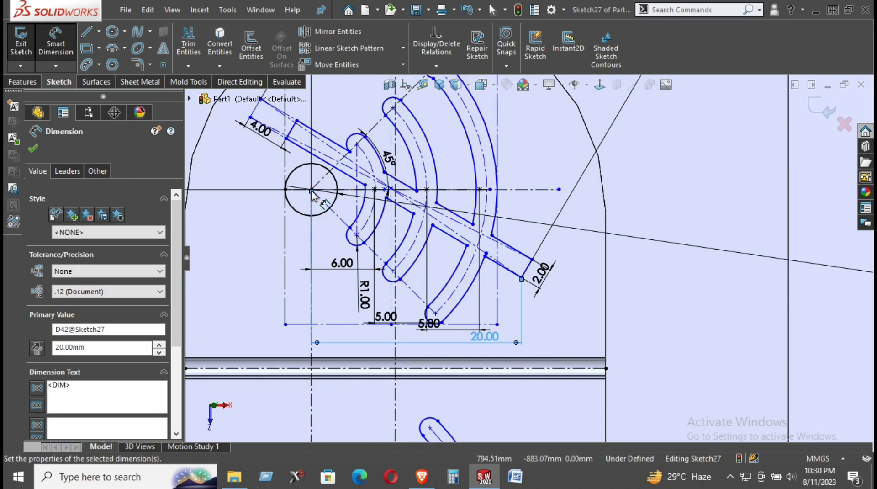
drag(311, 190, 497, 324)
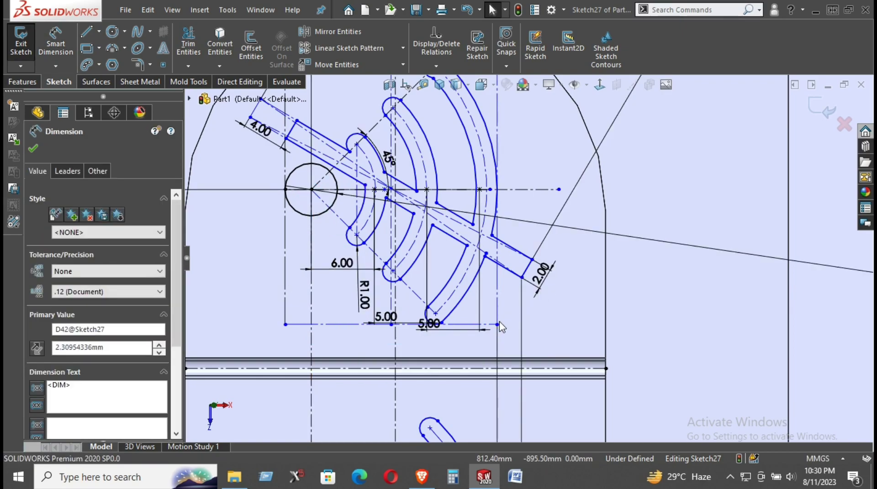
right_drag(558, 325, 561, 276)
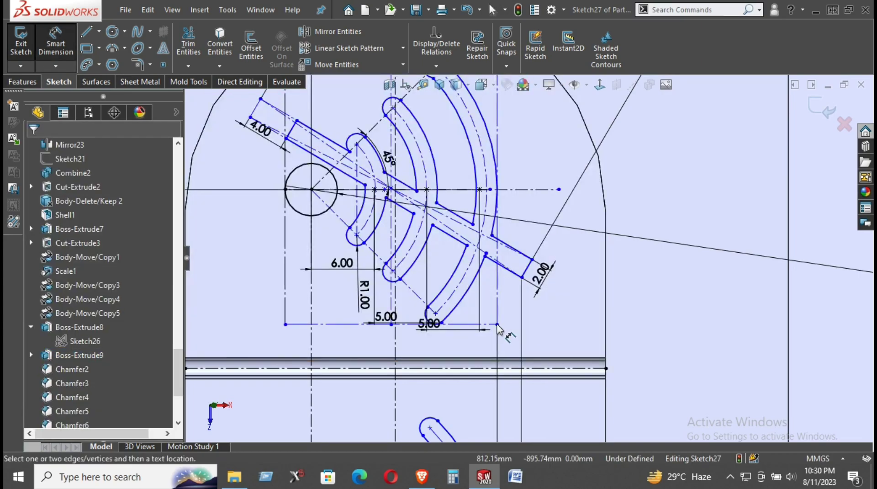
Add a 12.80 vertical dimension between the bottom corner point and the circle centre
click(497, 324)
click(311, 189)
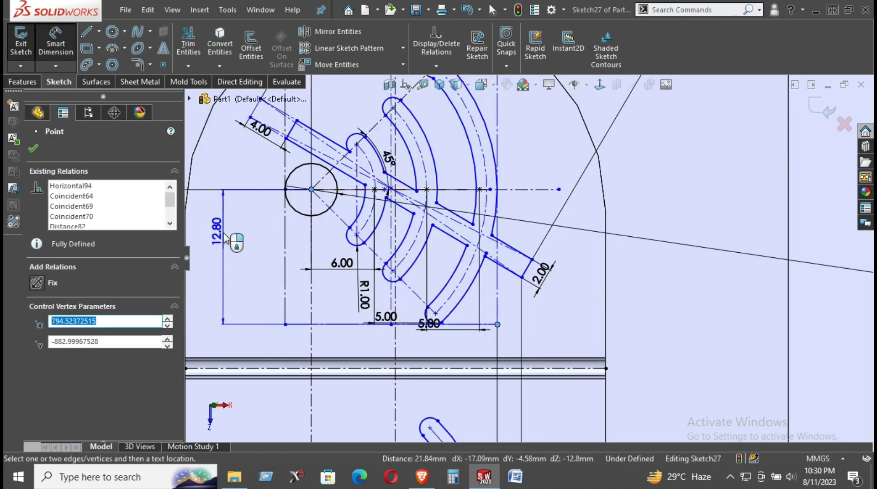
click(222, 232)
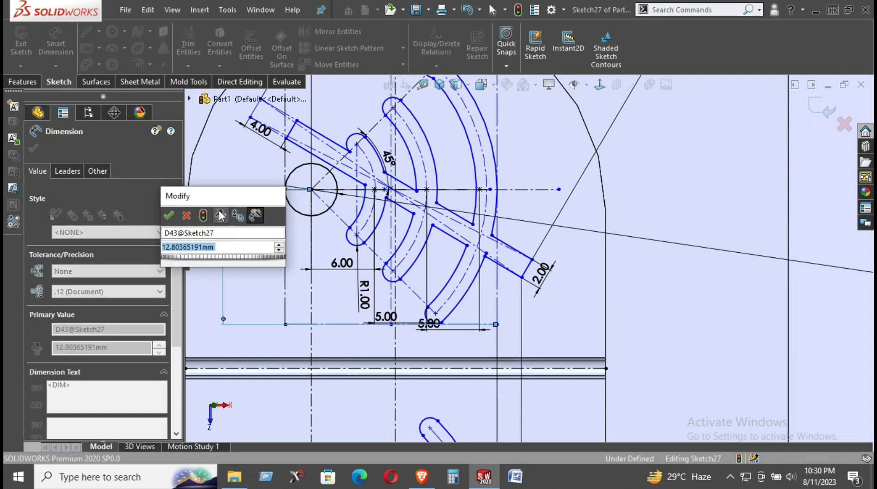
click(173, 215)
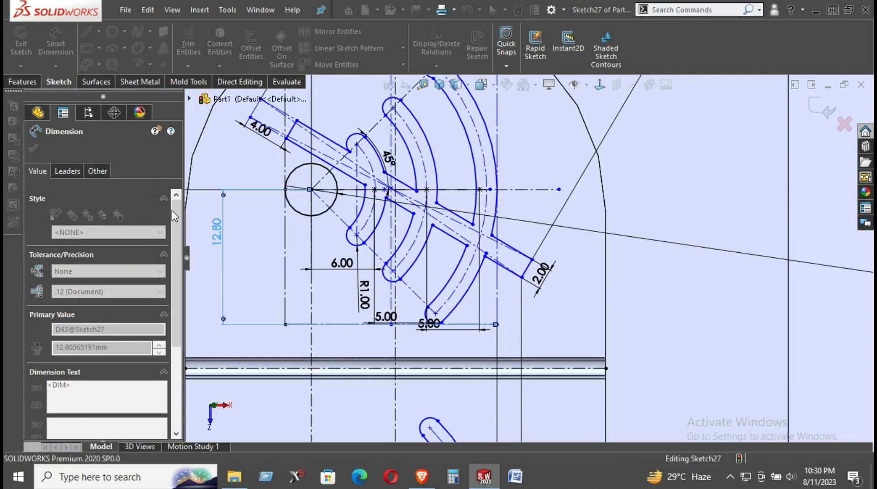
Select the circle centre, clear the selection, then select the part face behind the sketch
click(310, 189)
scroll(488, 160, up, 3)
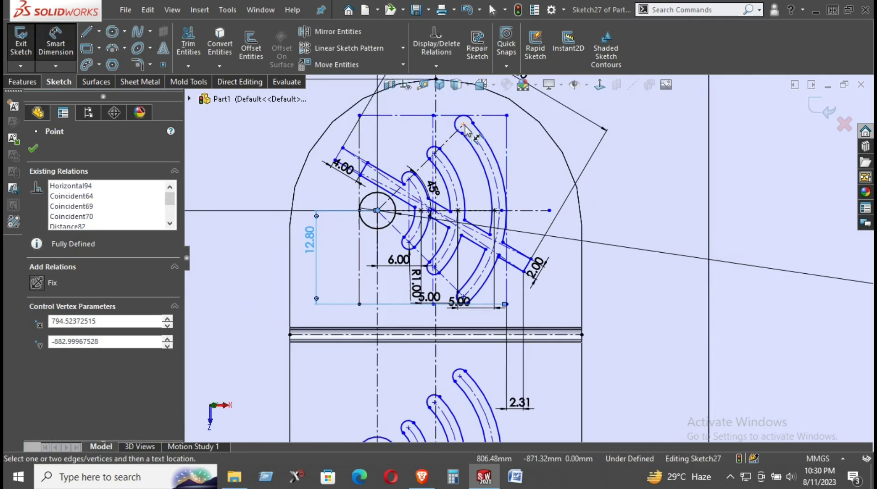
key(Escape)
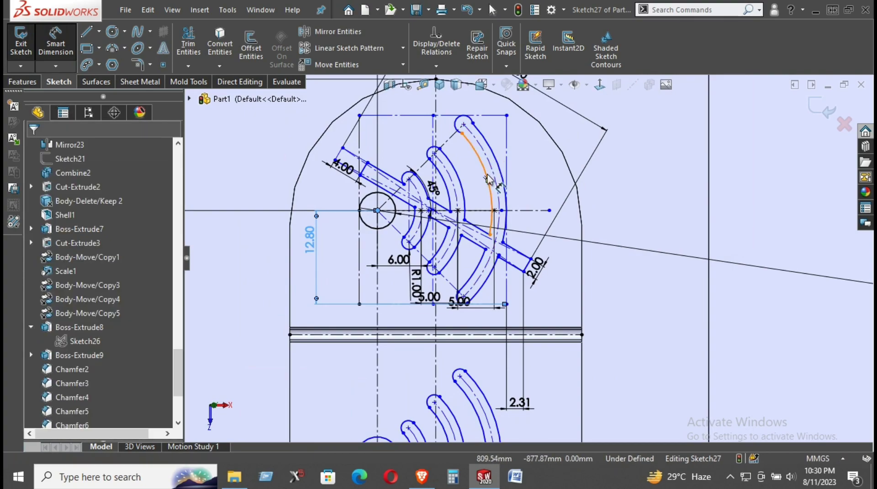
click(488, 181)
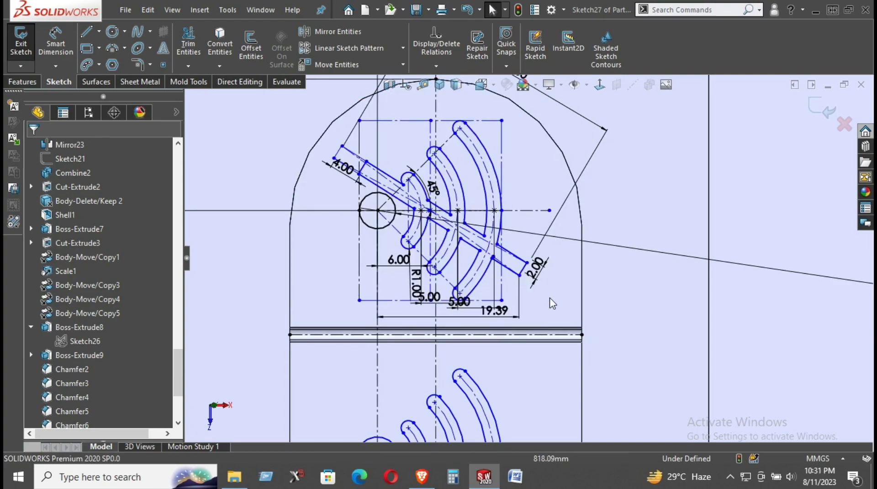
Add a 12.02 horizontal dimension from the circle centre to the outer slot's top end
right_drag(552, 302, 547, 258)
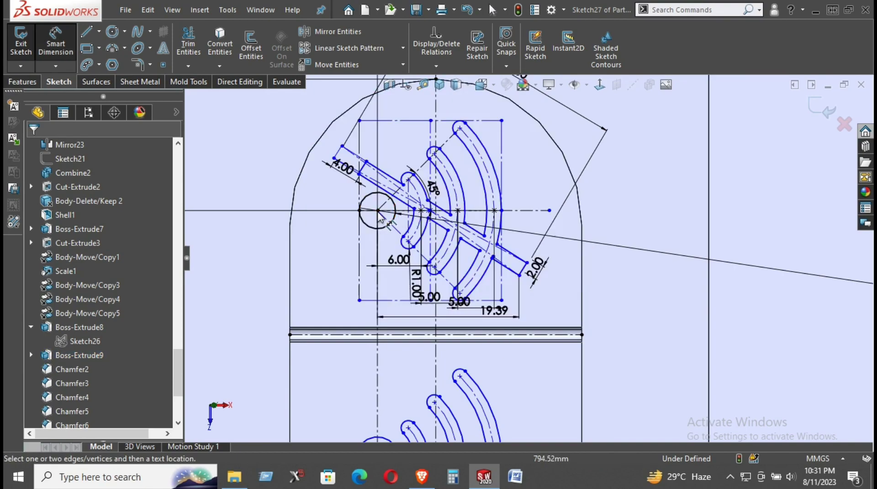
click(377, 210)
click(465, 123)
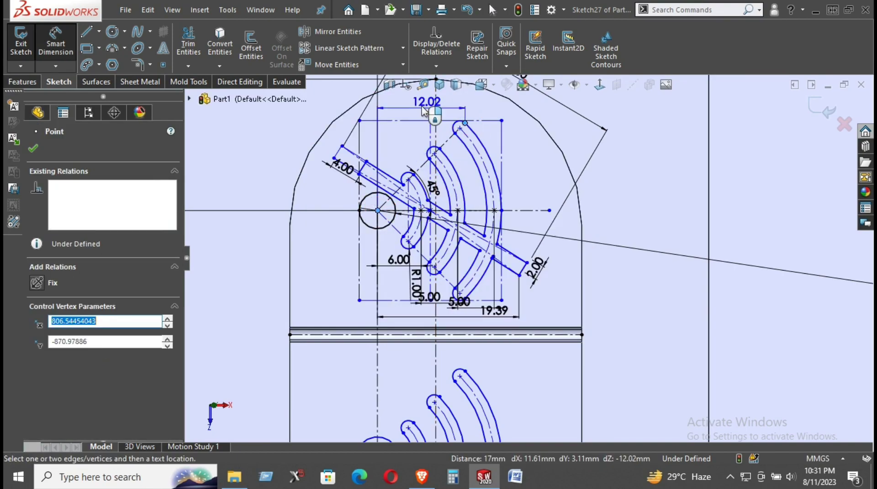
click(421, 110)
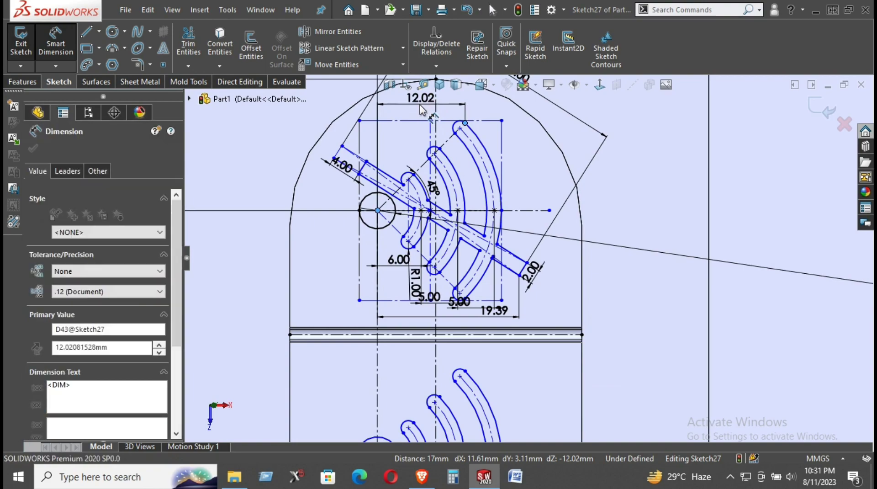
click(365, 87)
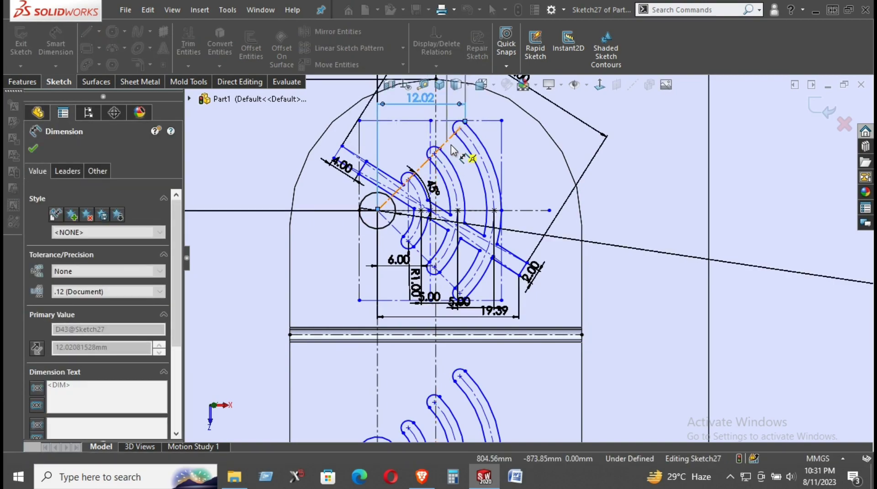
key(Escape)
Select the slot's top end point, undo the last change, and dismiss the dimension properties
click(459, 128)
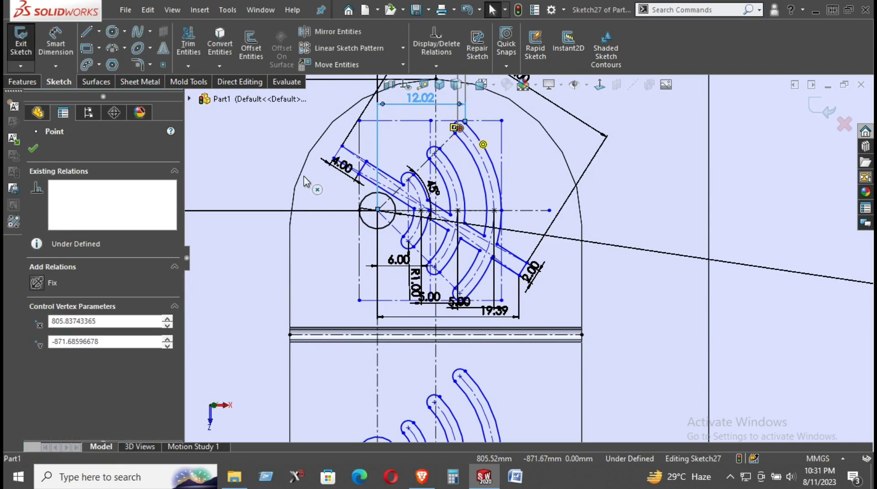
key(ctrl+z)
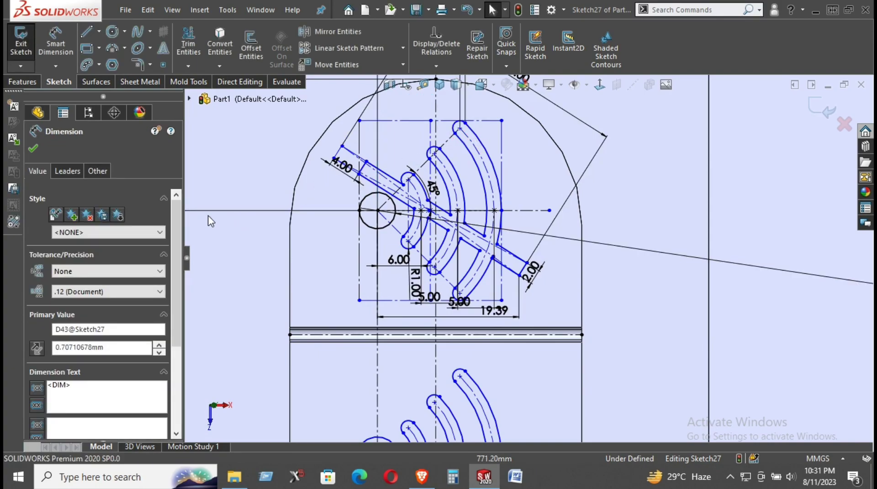
click(207, 219)
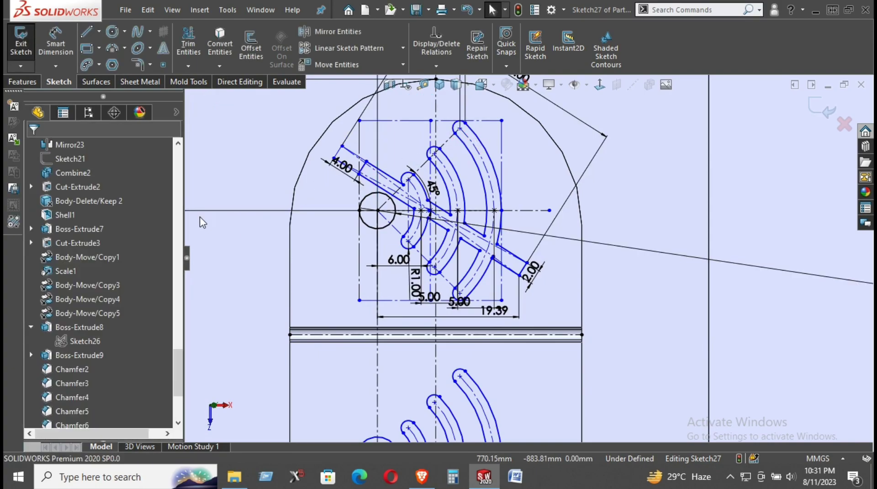
click(754, 210)
scroll(711, 227, up, 1)
scroll(711, 227, up, 2)
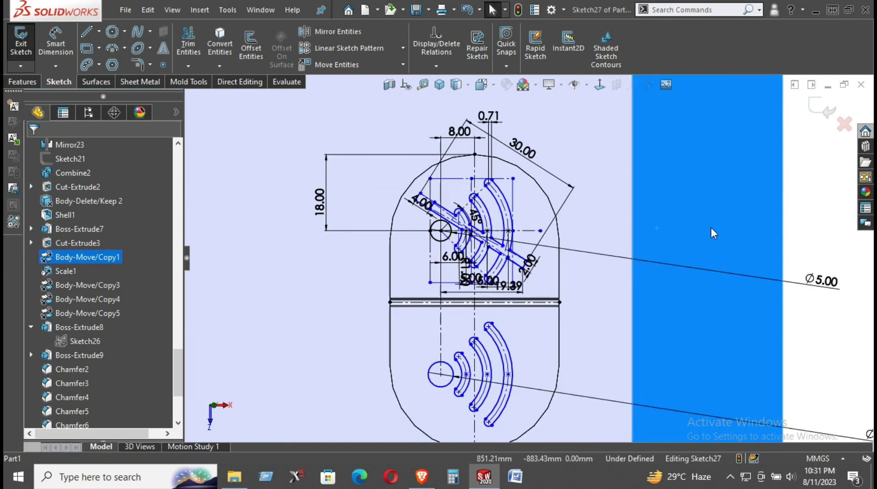
scroll(710, 227, up, 1)
key(Escape)
scroll(509, 251, down, 1)
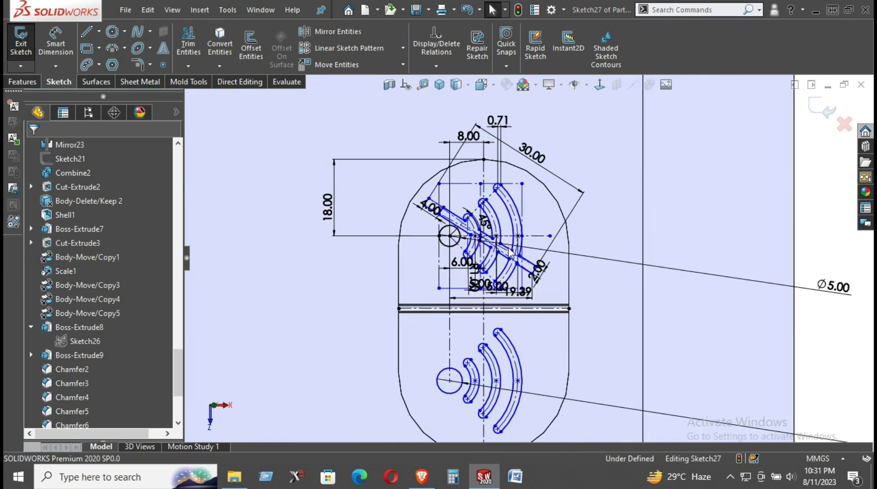
scroll(509, 250, up, 1)
scroll(509, 251, down, 2)
scroll(509, 250, down, 1)
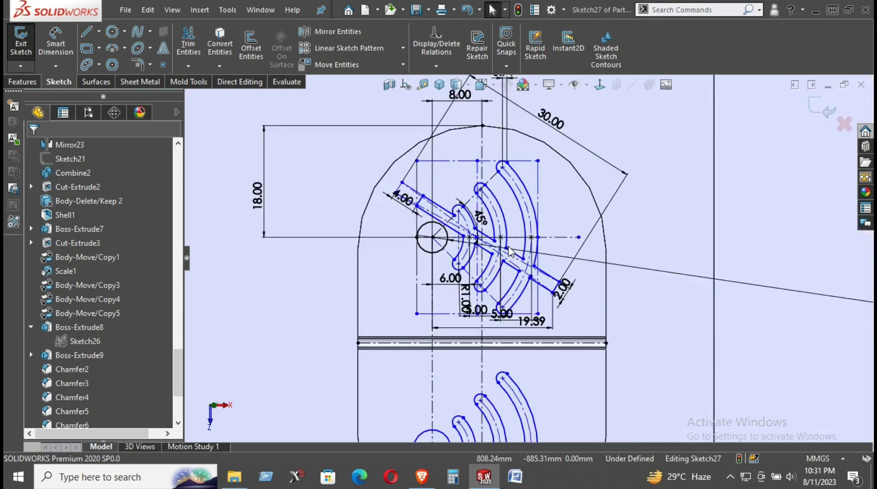
scroll(510, 250, down, 1)
scroll(510, 251, down, 1)
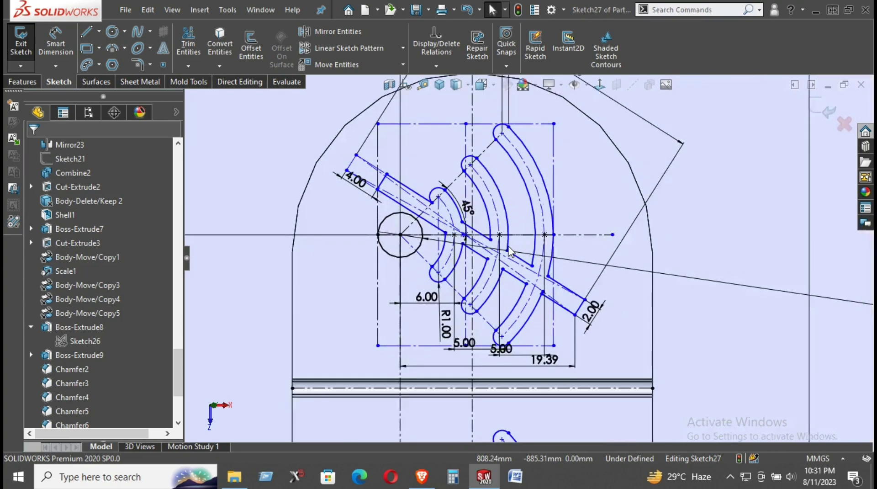
scroll(510, 251, up, 2)
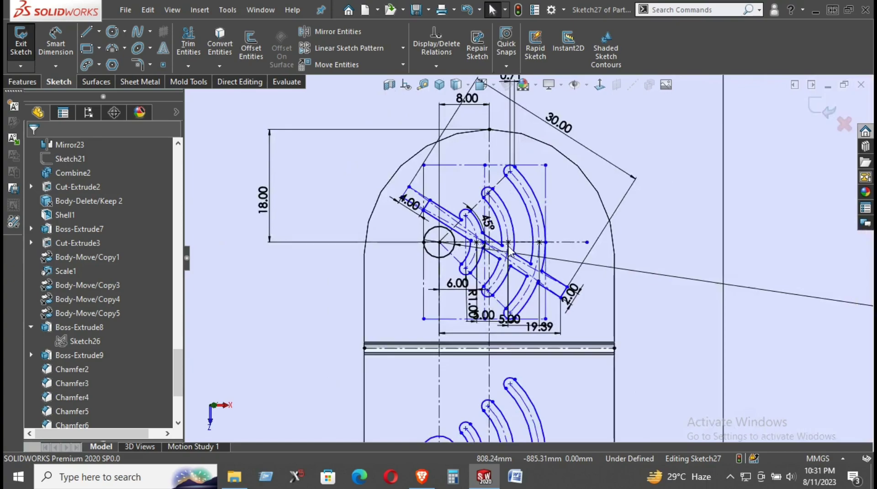
scroll(510, 250, up, 2)
scroll(510, 250, up, 2)
scroll(510, 250, up, 1)
scroll(526, 210, down, 1)
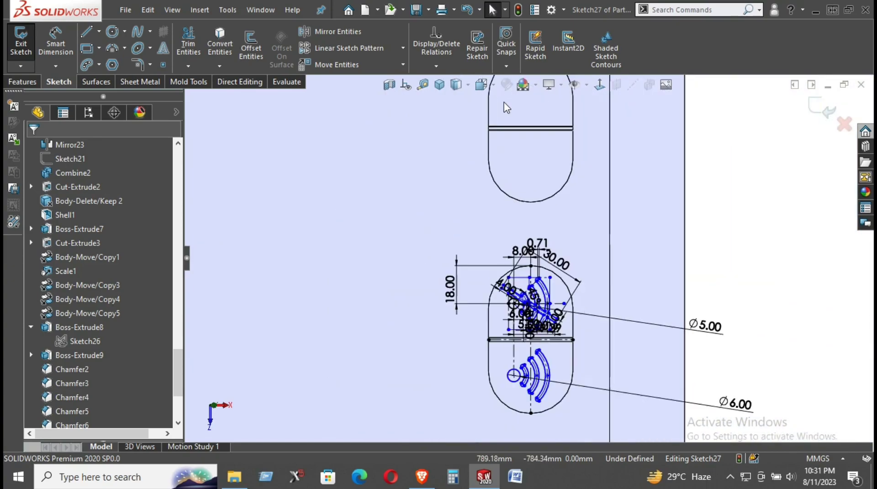
scroll(544, 171, down, 2)
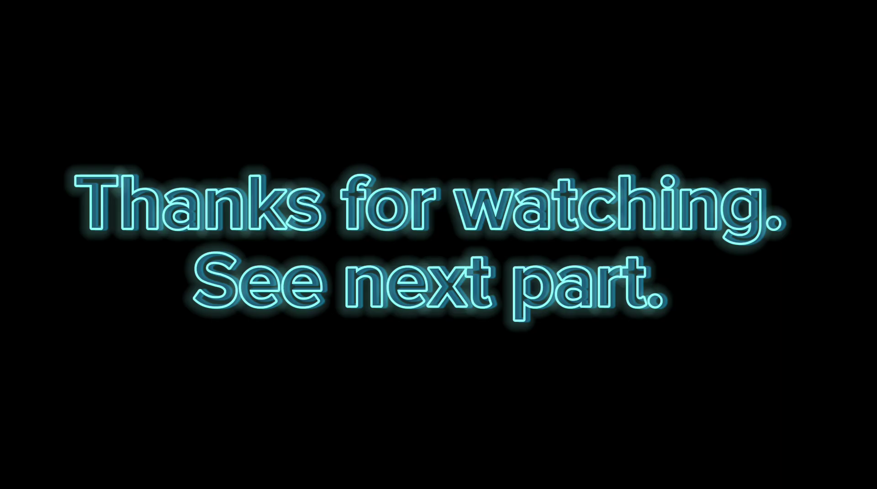